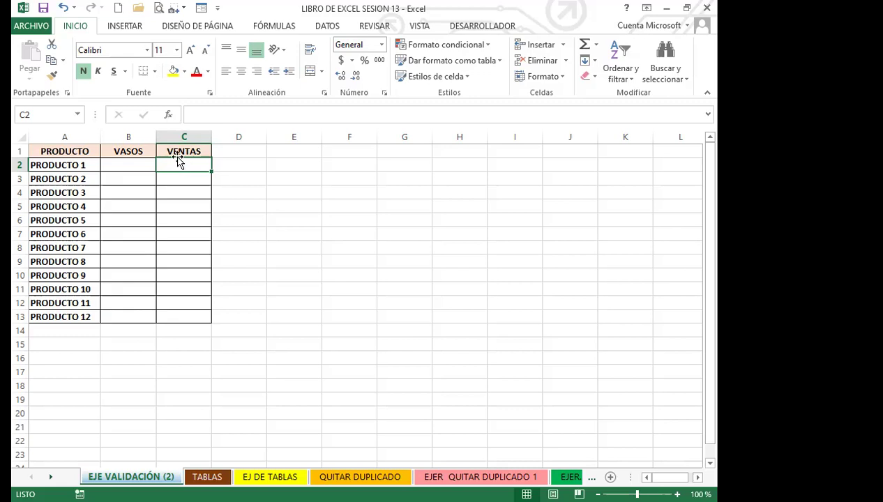
# - Start a data validation rule for the VENTAS cells C2:C13 with Personalizada as the allowed criterion
pyautogui.moveTo(181, 164); pyautogui.dragTo(187, 318)
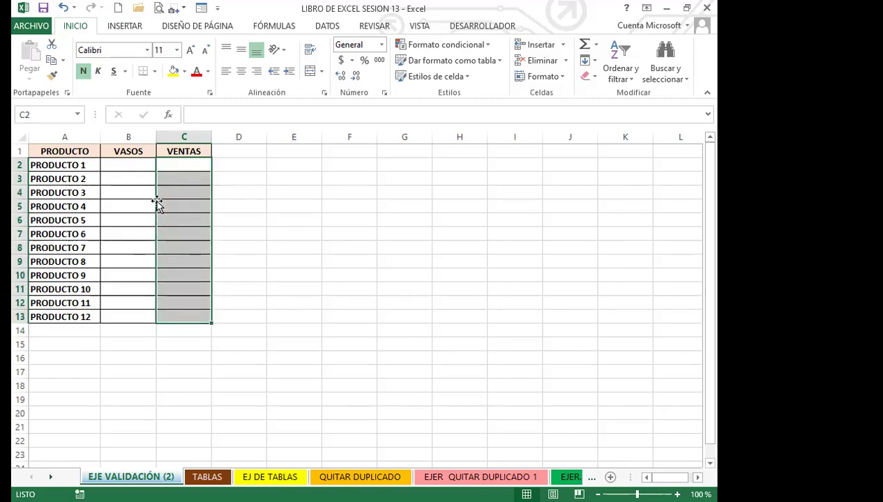
pyautogui.click(331, 28)
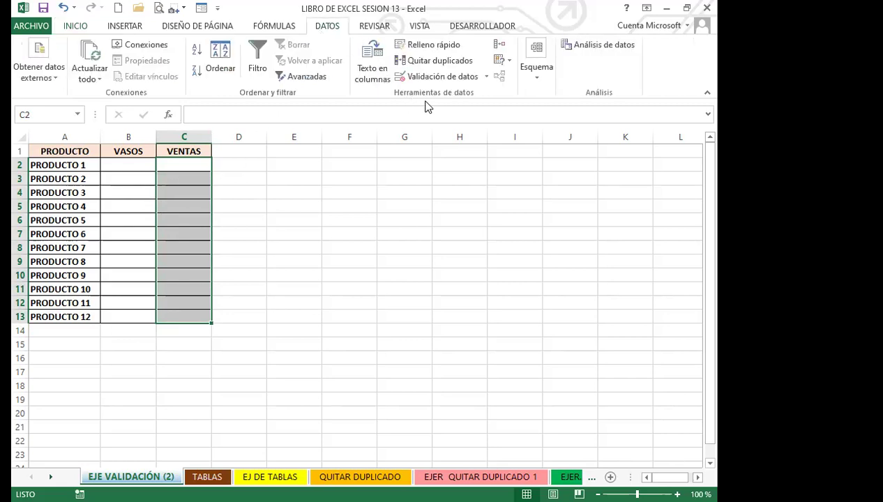
pyautogui.click(486, 77)
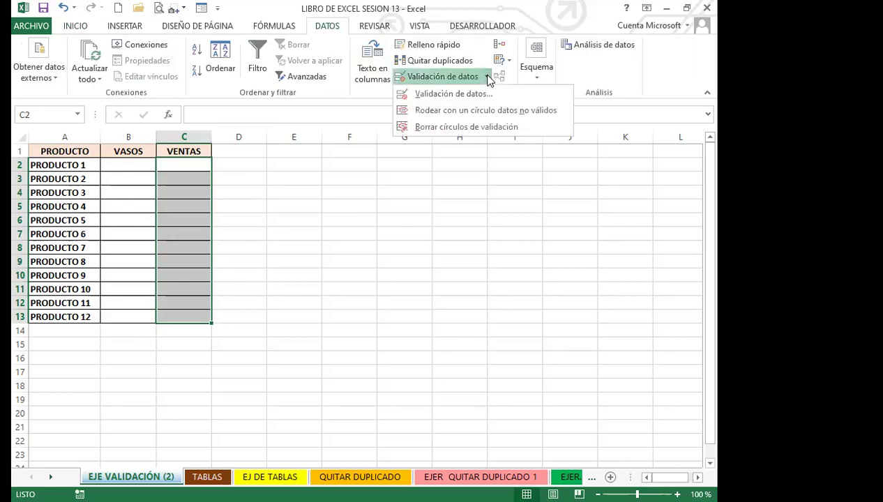
pyautogui.click(435, 95)
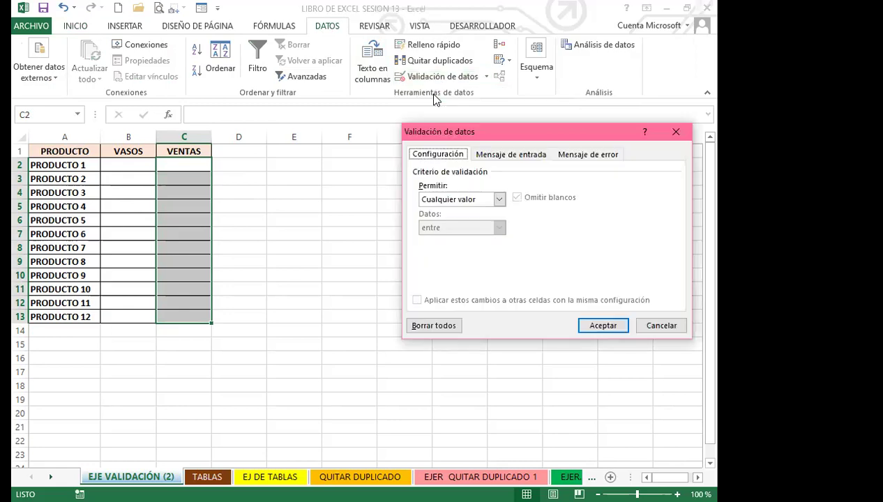
pyautogui.moveTo(524, 138); pyautogui.dragTo(454, 118)
pyautogui.click(431, 179)
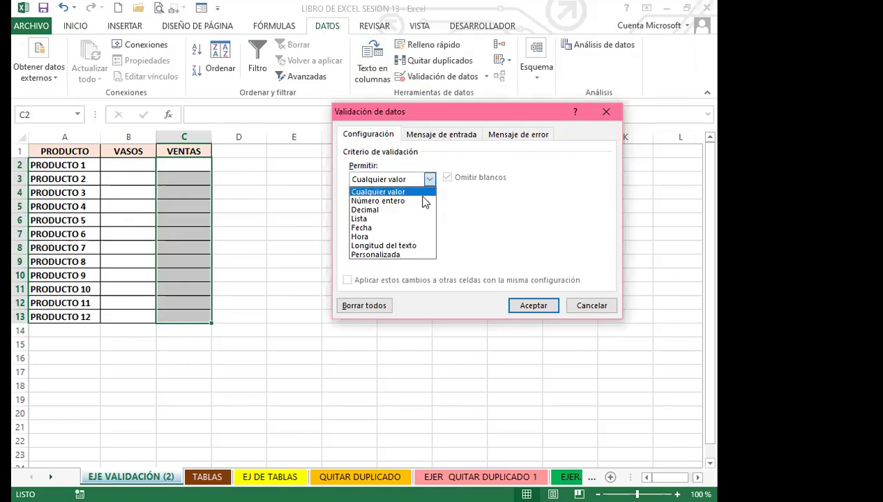
pyautogui.click(391, 254)
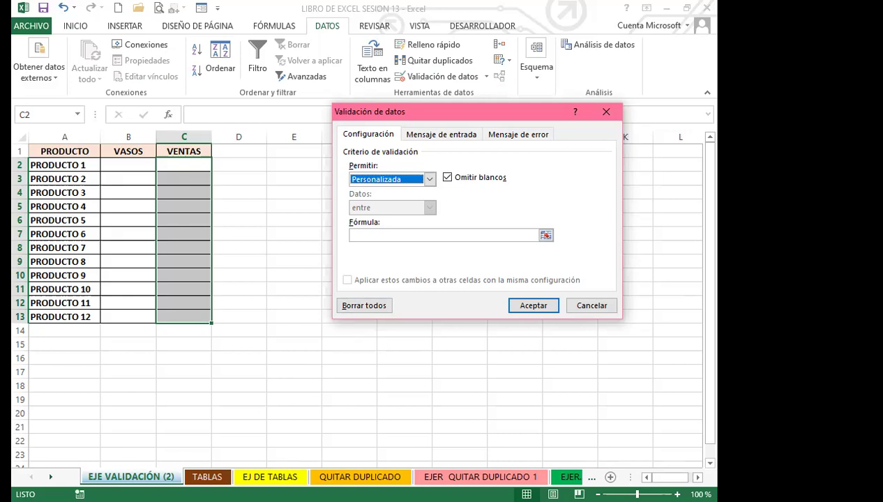
# - Enter =B2>0 as the formula of the custom validation rule
pyautogui.click(369, 234)
pyautogui.write('=')
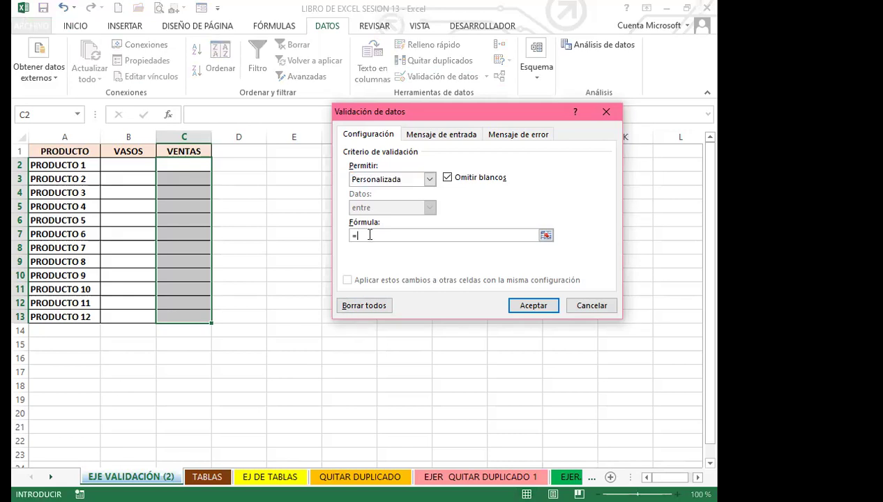
pyautogui.click(126, 164)
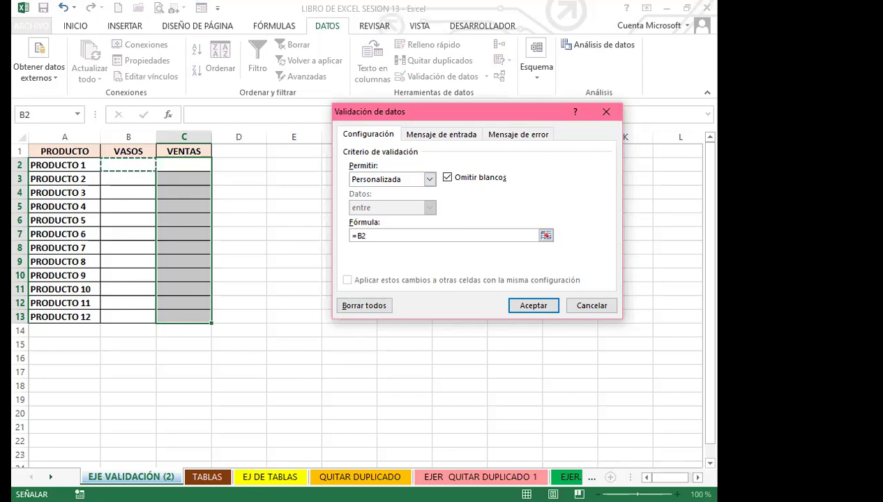
pyautogui.write('+')
pyautogui.press('Right')
pyautogui.press('Down')
pyautogui.press('BackSpace')
pyautogui.press('BackSpace')
pyautogui.press('BackSpace')
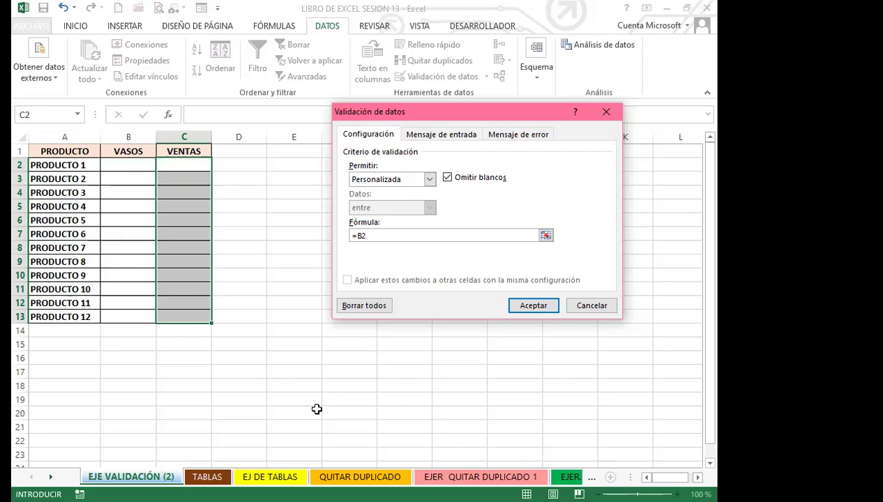
pyautogui.write('>0')
# - Give the rule an error alert titled "nO HAY PRODUCTO" with the message "EL PRODUCTO LLEGA DENTRO DE 15 DÍAS" and apply the validation
pyautogui.click(520, 135)
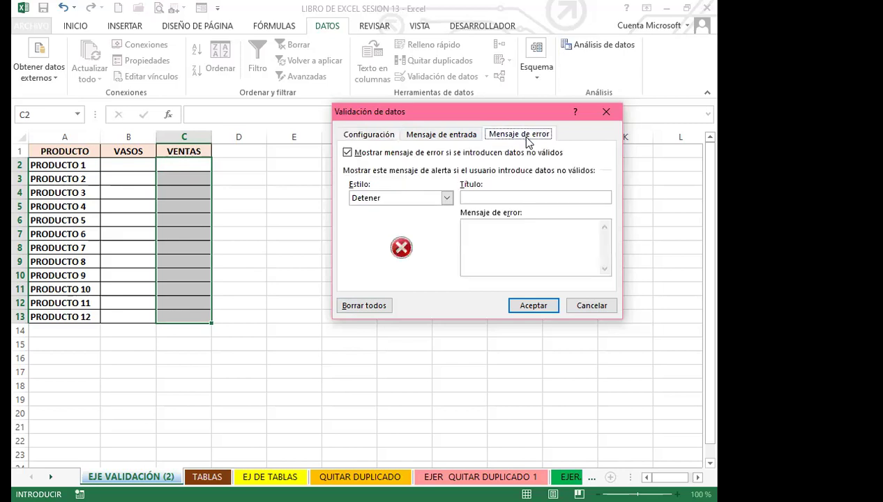
pyautogui.click(485, 196)
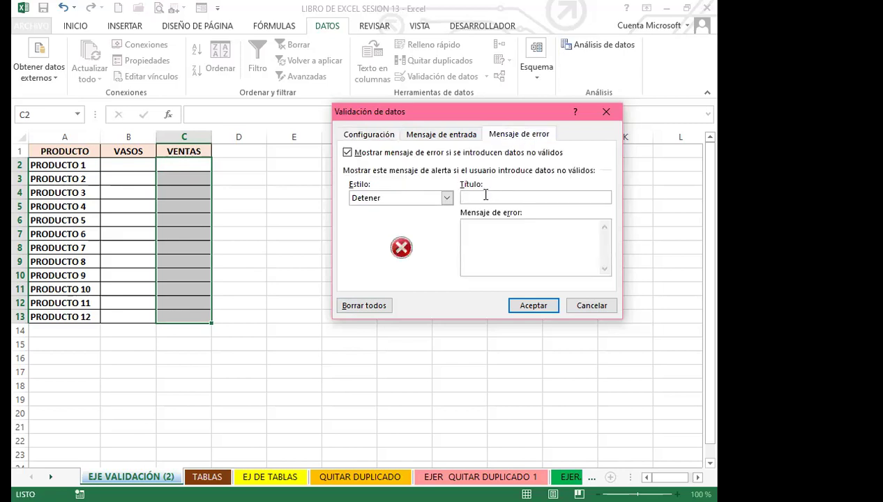
pyautogui.write('nO Hay')
pyautogui.write('Y PRODUCT')
pyautogui.write('O')
pyautogui.click(488, 240)
pyautogui.write('EL')
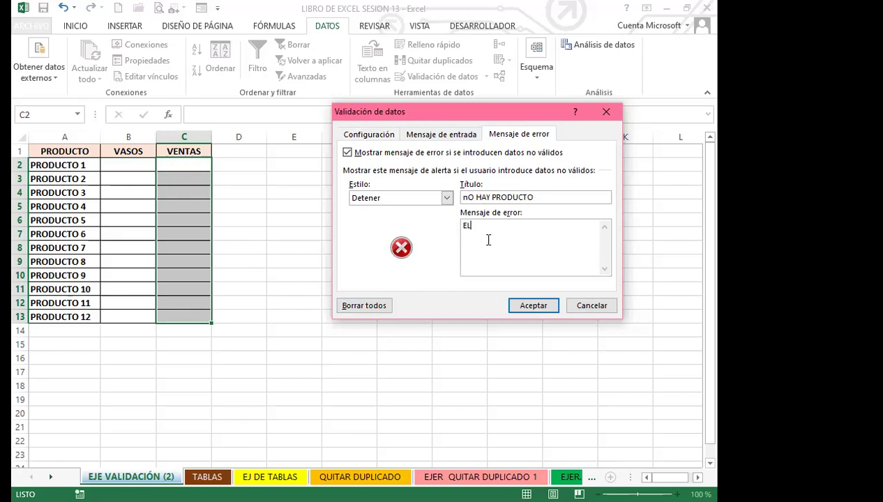
pyautogui.write(' PRODUCTO LLEGA DENT')
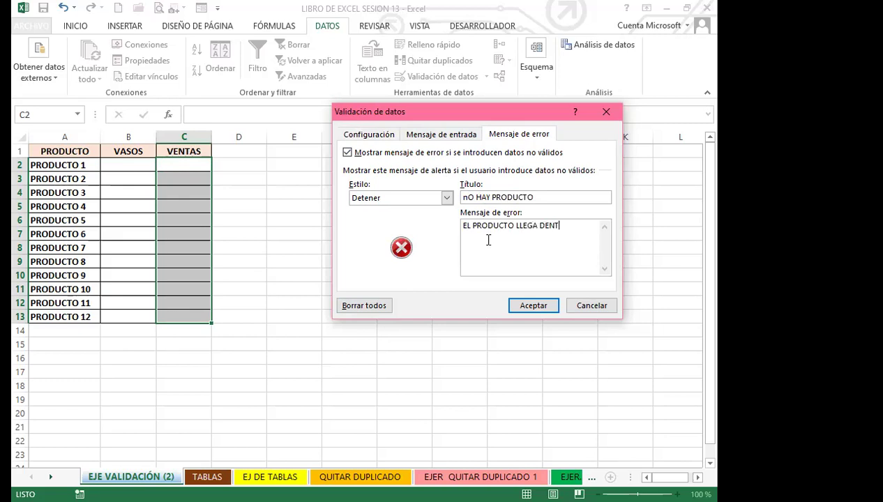
pyautogui.write('RO DE 15 DÍAS')
pyautogui.click(533, 305)
# - Enter the VENTAS values 15, 25 and 45 for PRODUCTO 1, 2 and 3 in C2:C4
pyautogui.click(171, 163)
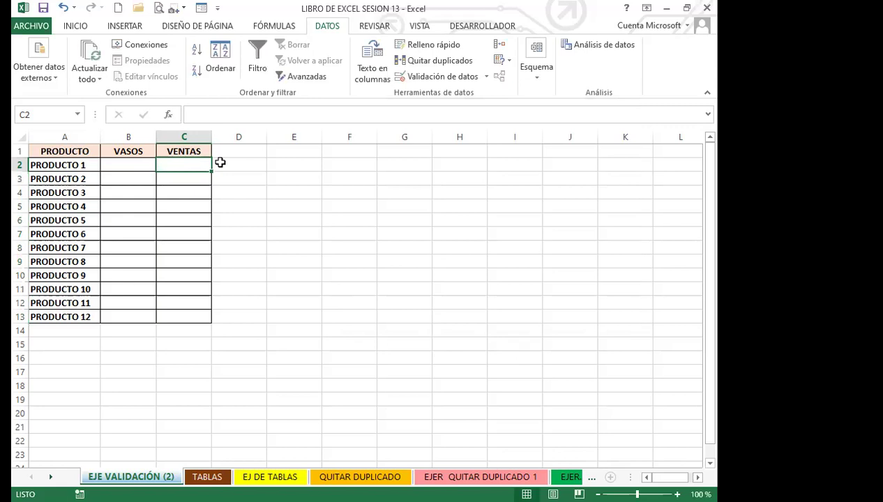
pyautogui.write('15')
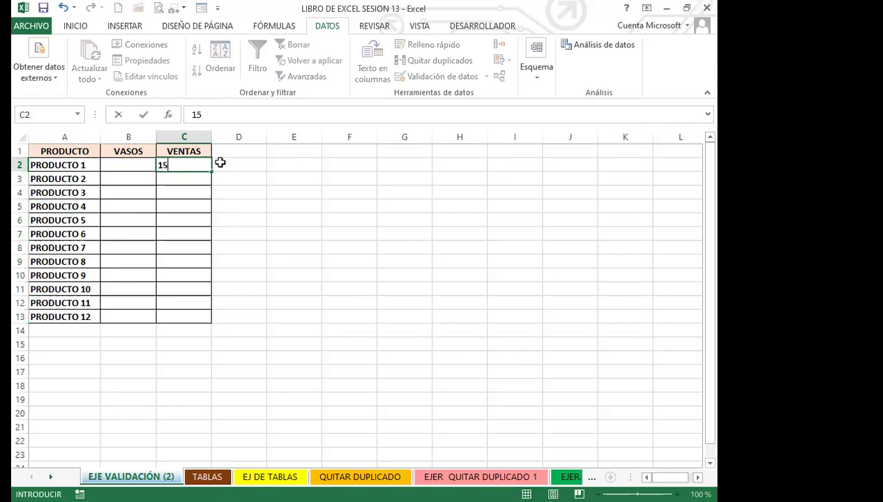
pyautogui.press('Return')
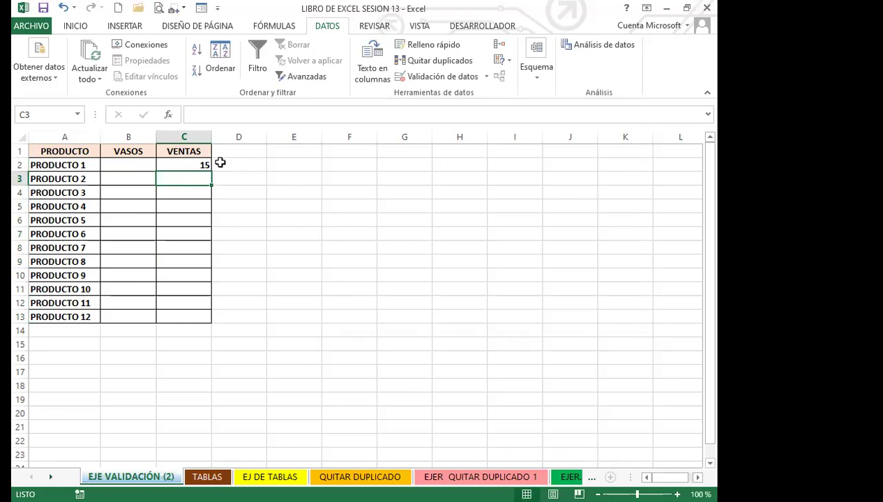
pyautogui.write('25')
pyautogui.press('Return')
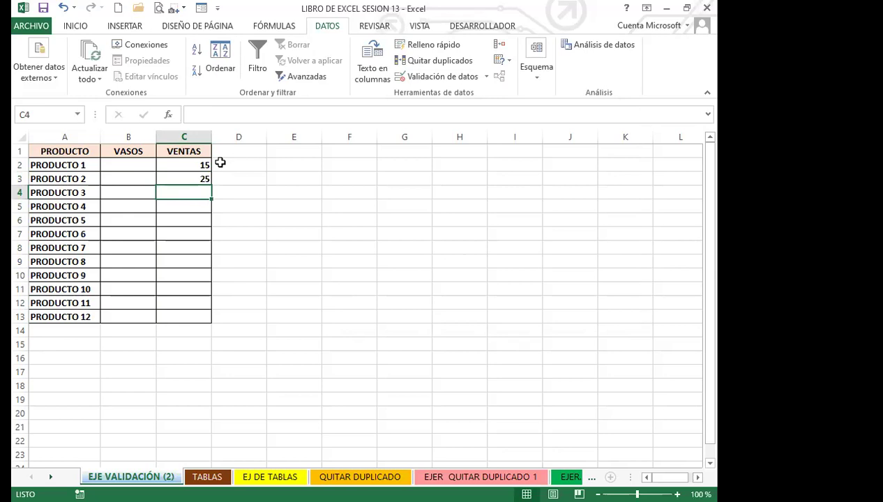
pyautogui.write('45')
pyautogui.press('Return')
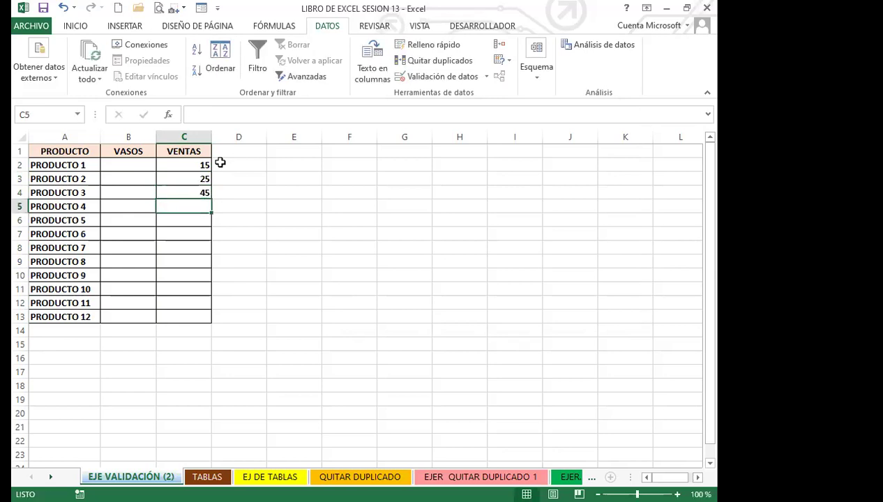
# - Try to enter 50 in the VENTAS cell of PRODUCTO 4 and dismiss the alert
pyautogui.write('50')
pyautogui.press('Return')
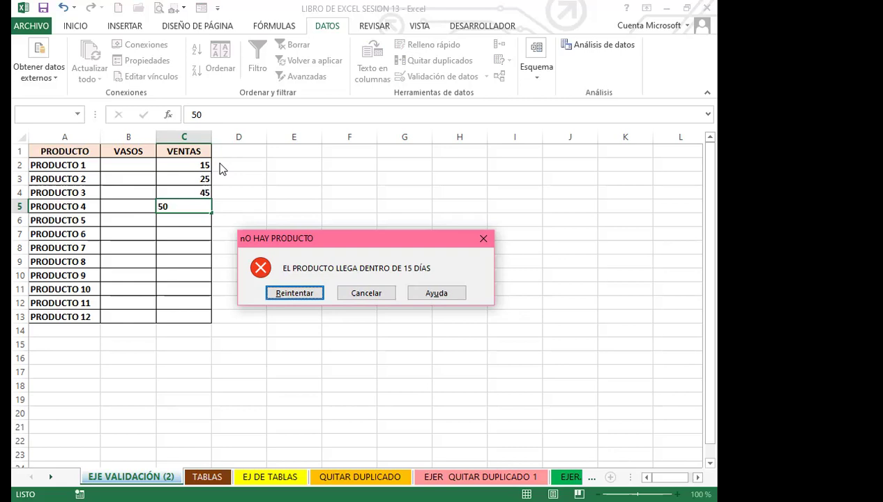
pyautogui.click(483, 238)
# - Change the font colour of the VASOS values in B2:B13 to red
pyautogui.moveTo(124, 162); pyautogui.dragTo(123, 318)
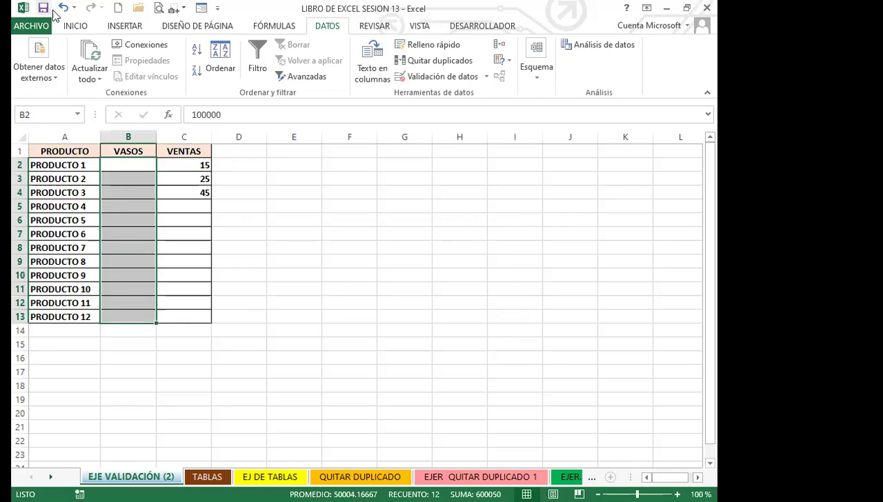
pyautogui.click(75, 26)
pyautogui.click(197, 71)
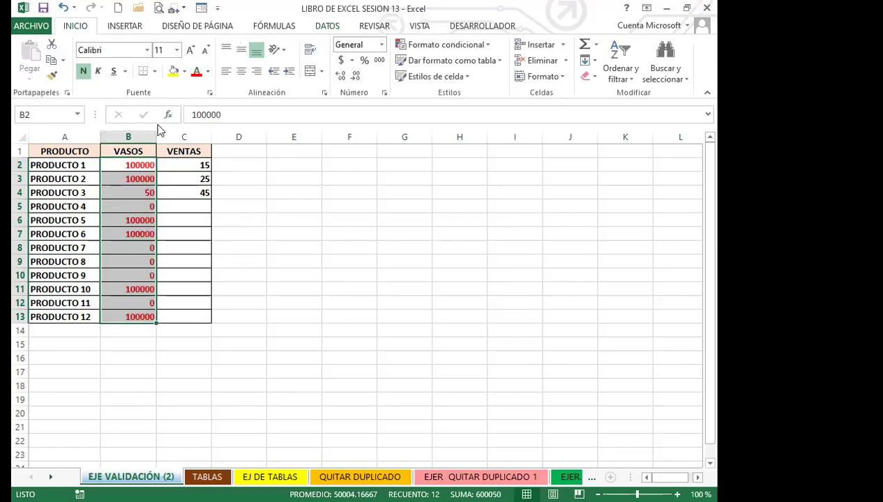
# - Test the validation by trying to enter 45 as the VENTAS value of PRODUCTO 4, and cancel the entry
pyautogui.click(199, 207)
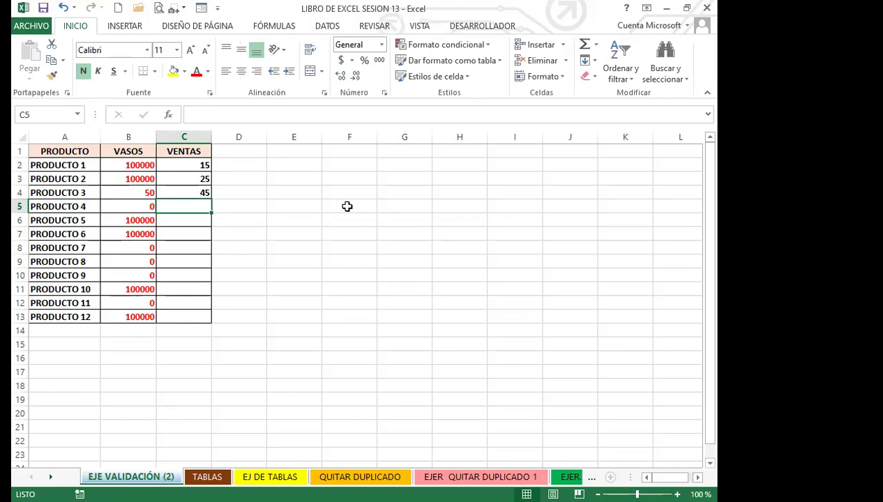
pyautogui.write('45')
pyautogui.press('Return')
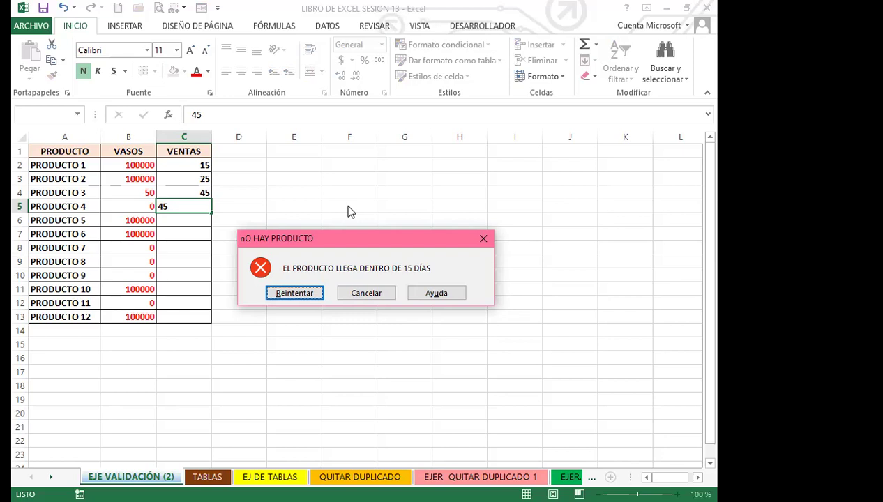
pyautogui.press('Escape')
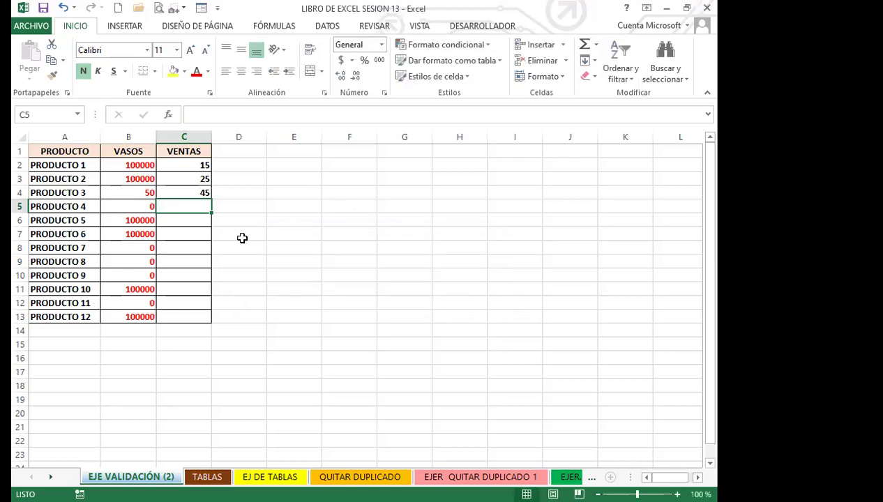
# - Set the VASOS stock of PRODUCTO 4 to 400 and enter 80 as its VENTAS value
pyautogui.click(120, 204)
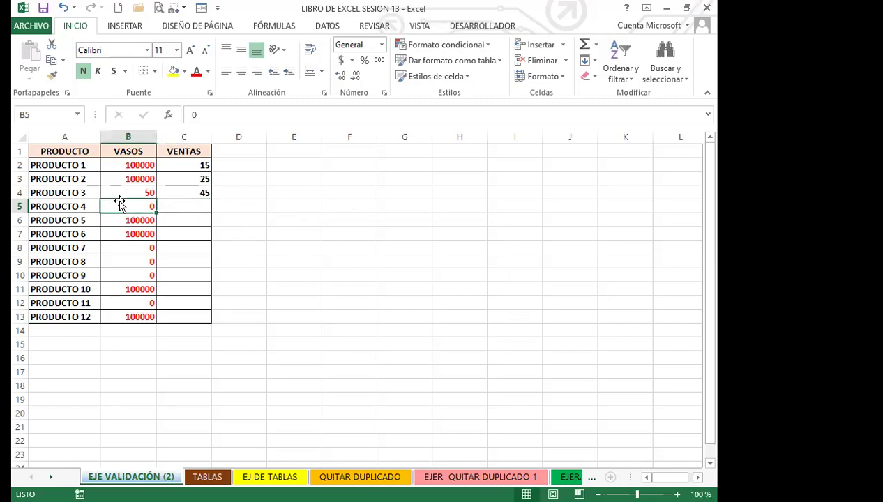
pyautogui.write('400')
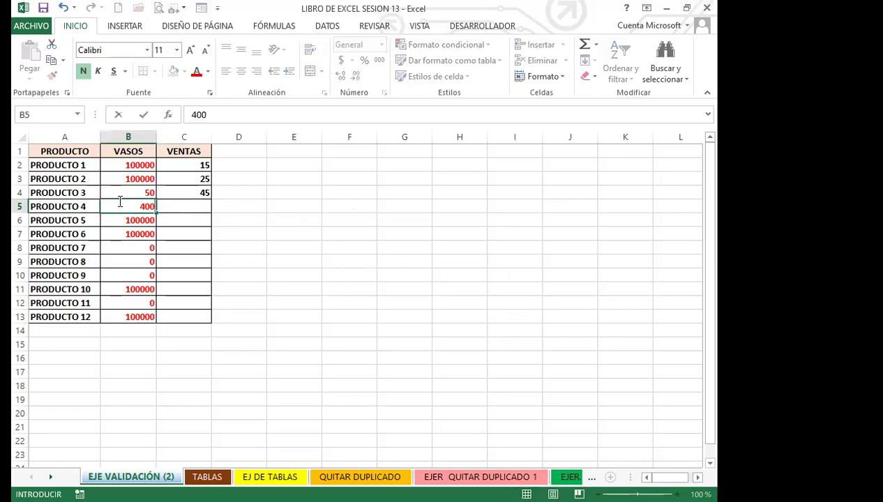
pyautogui.click(194, 203)
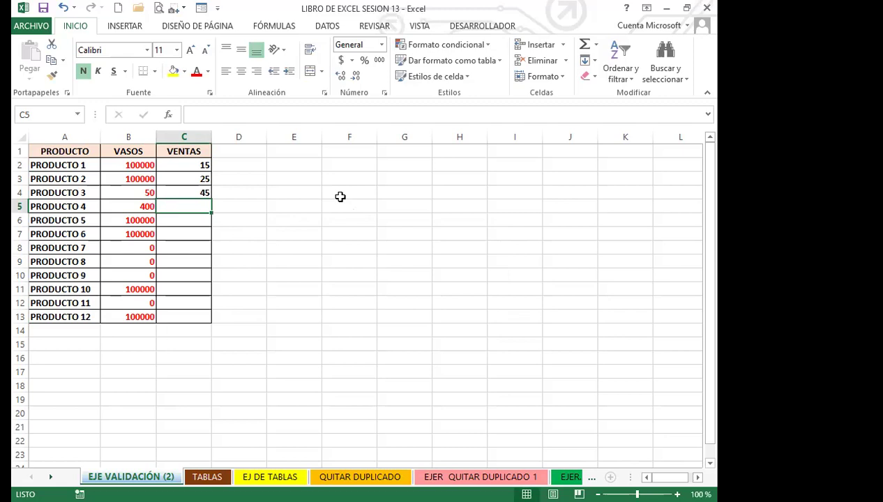
pyautogui.write('80')
pyautogui.press('Return')
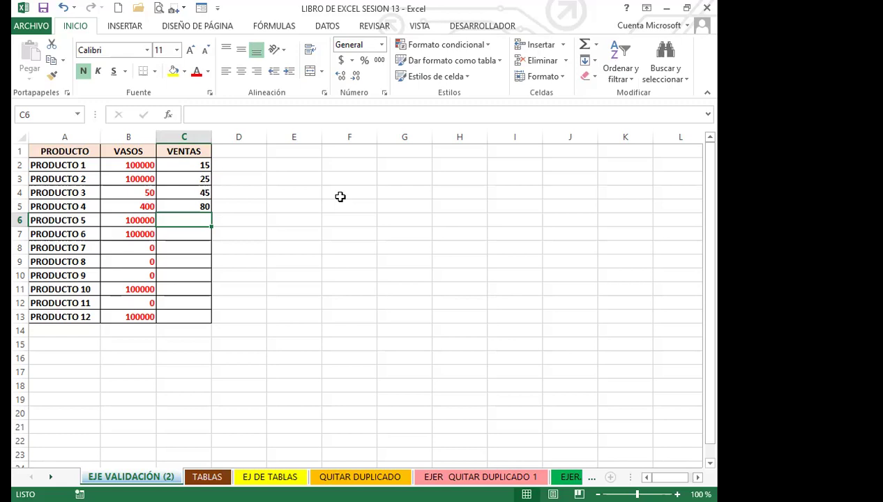
pyautogui.click(298, 398)
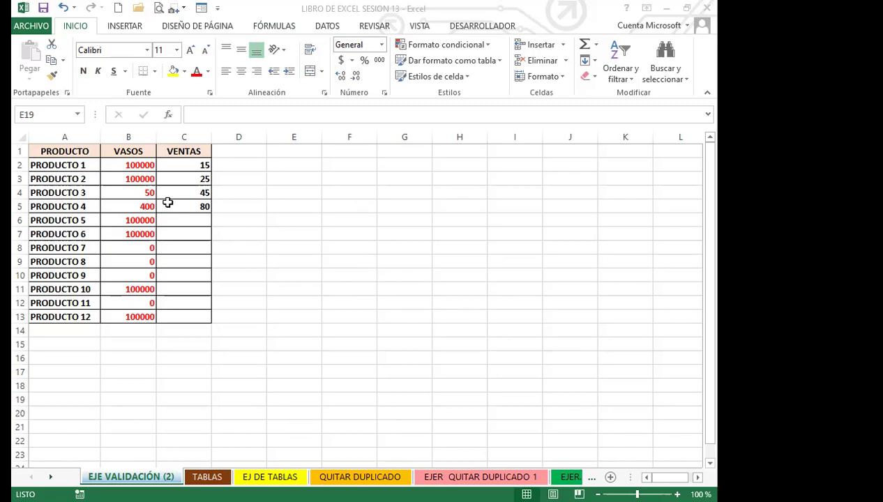
# - Delete the VENTAS entries in C2:C13 and clear all data validation settings from those cells
pyautogui.moveTo(183, 165); pyautogui.dragTo(182, 317)
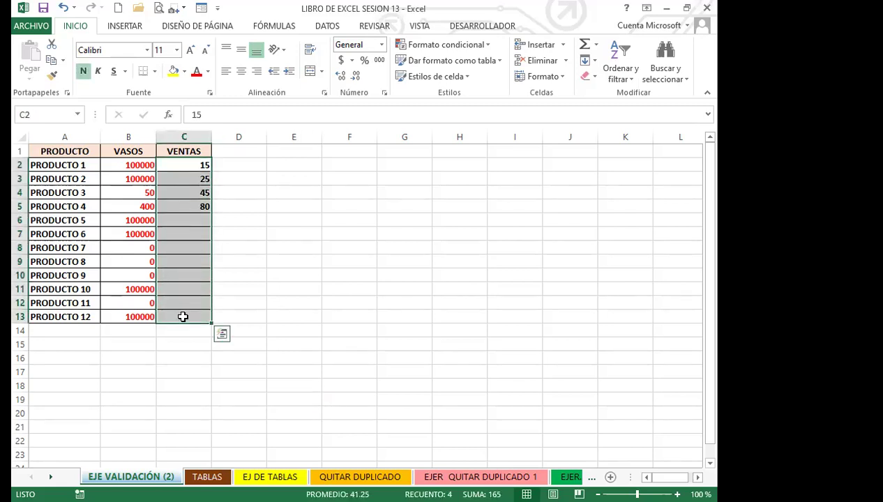
pyautogui.press('Delete')
pyautogui.click(327, 26)
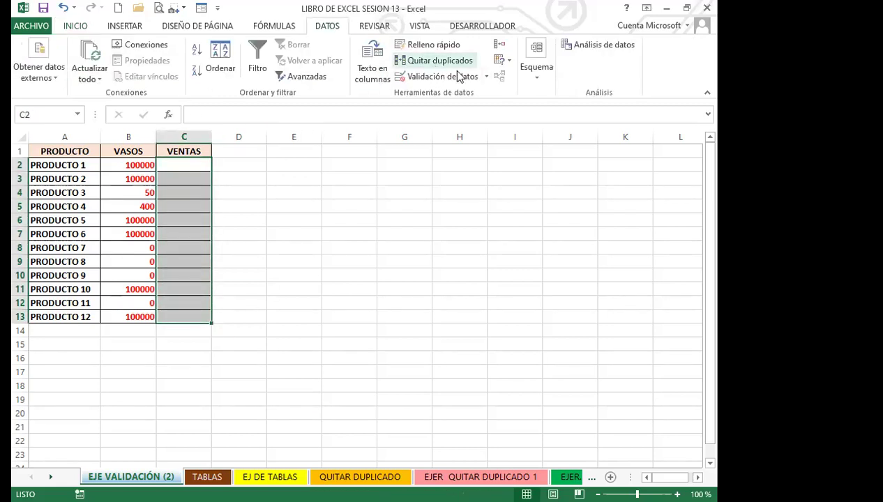
pyautogui.click(487, 77)
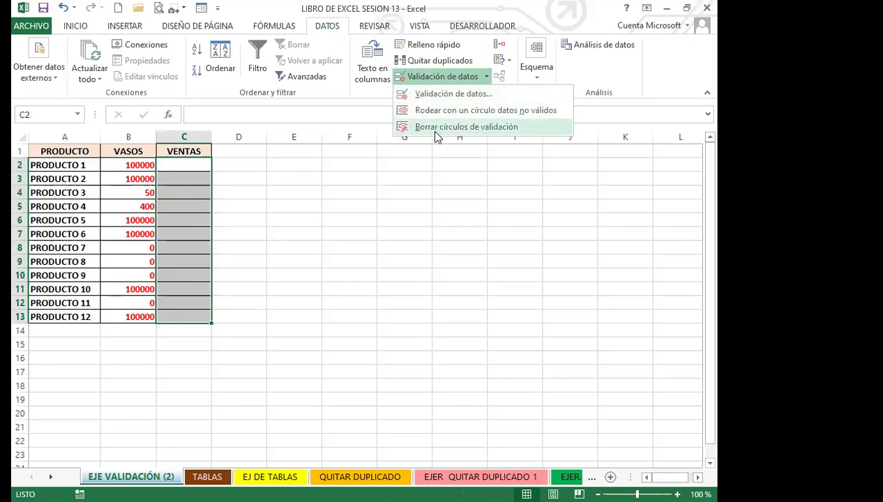
pyautogui.click(435, 127)
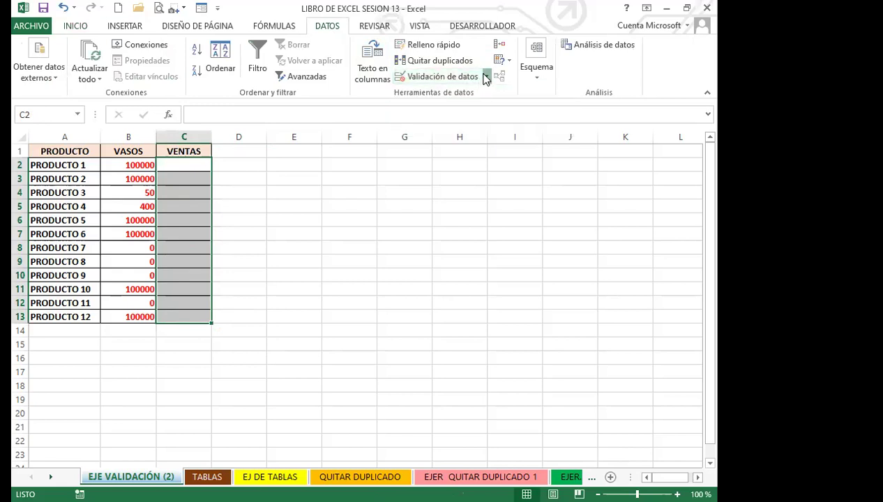
pyautogui.click(486, 76)
pyautogui.click(428, 96)
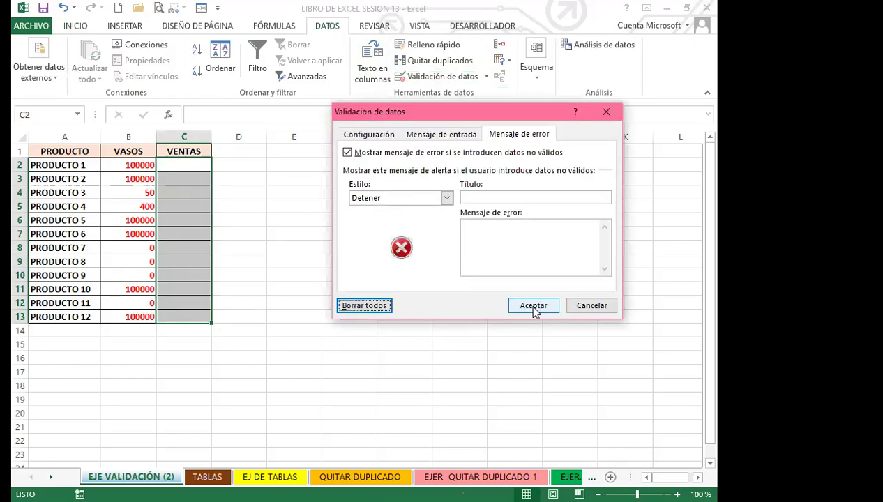
pyautogui.click(535, 306)
pyautogui.click(238, 302)
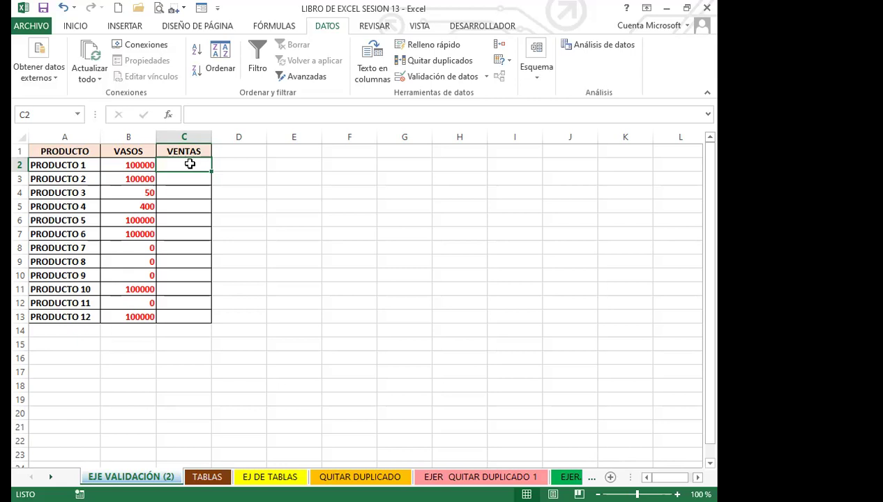
# - Set a custom data validation rule on the VENTAS cells C2:C13 with the formula =B2>0
pyautogui.moveTo(190, 164); pyautogui.dragTo(197, 318)
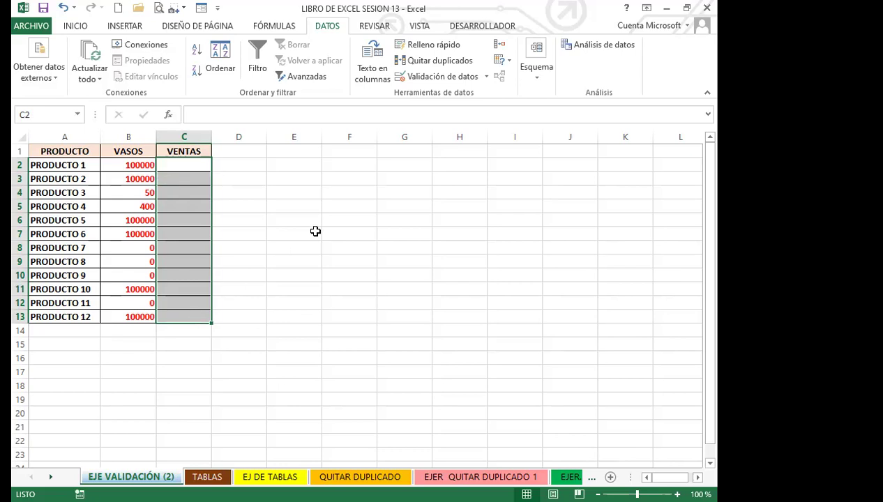
pyautogui.click(487, 79)
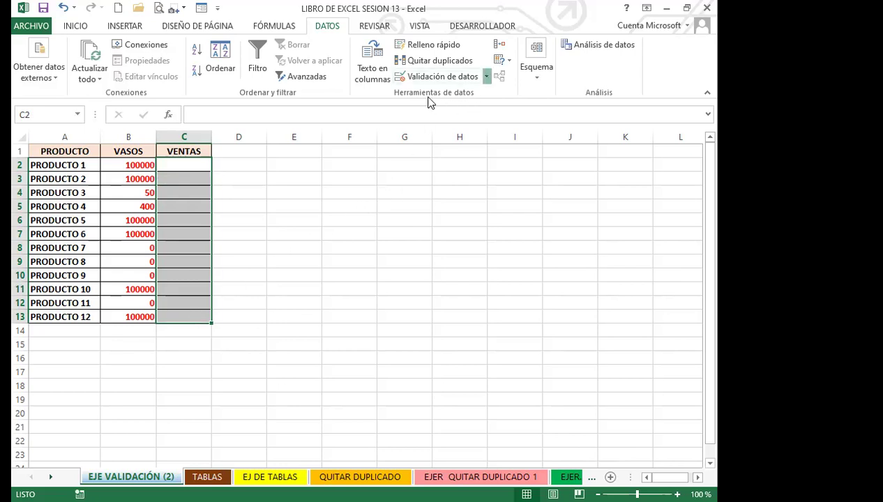
pyautogui.click(427, 94)
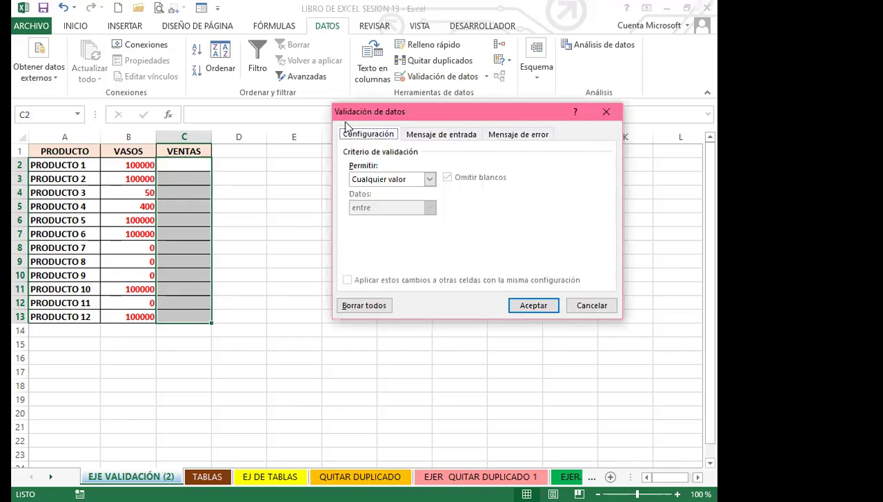
pyautogui.click(429, 180)
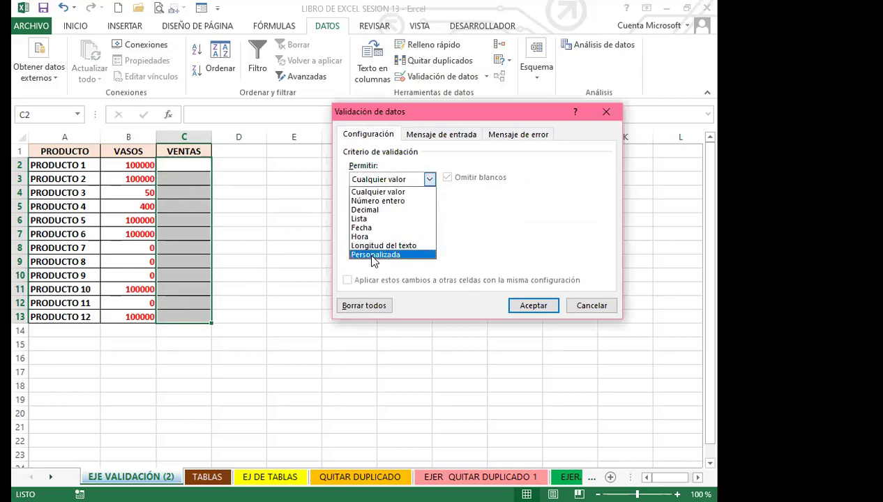
pyautogui.click(375, 255)
pyautogui.click(372, 234)
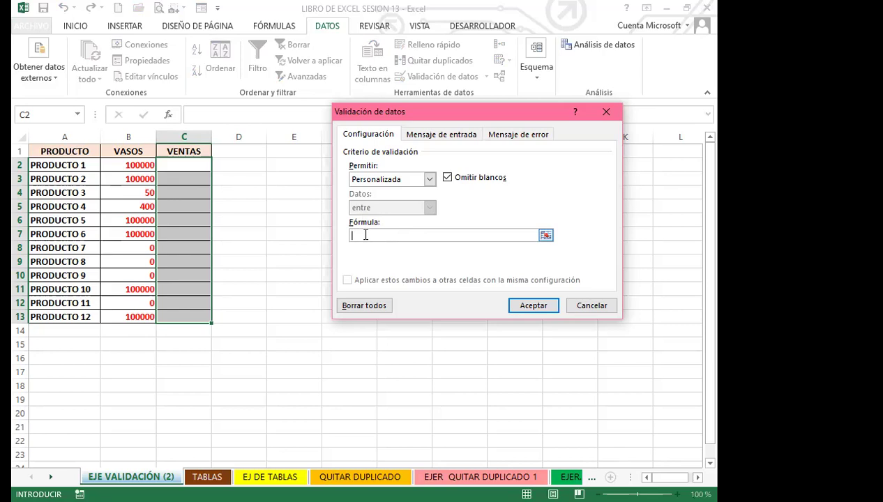
pyautogui.write('=')
pyautogui.click(135, 164)
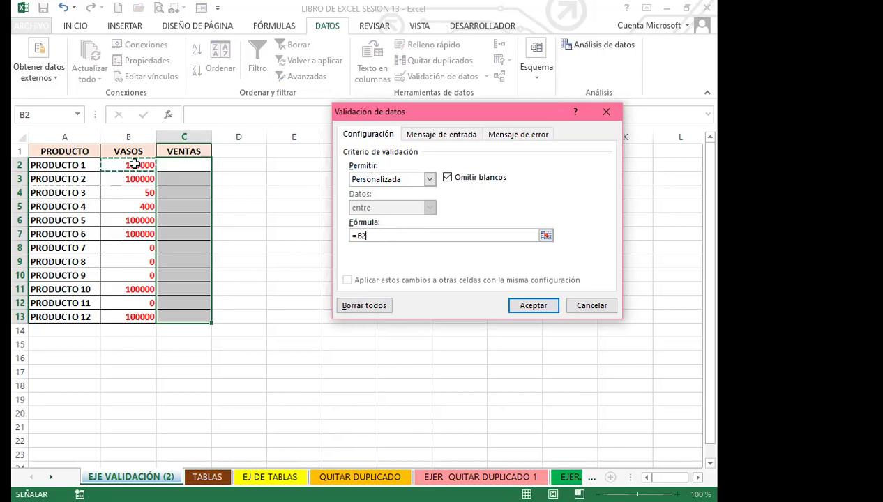
pyautogui.write('>')
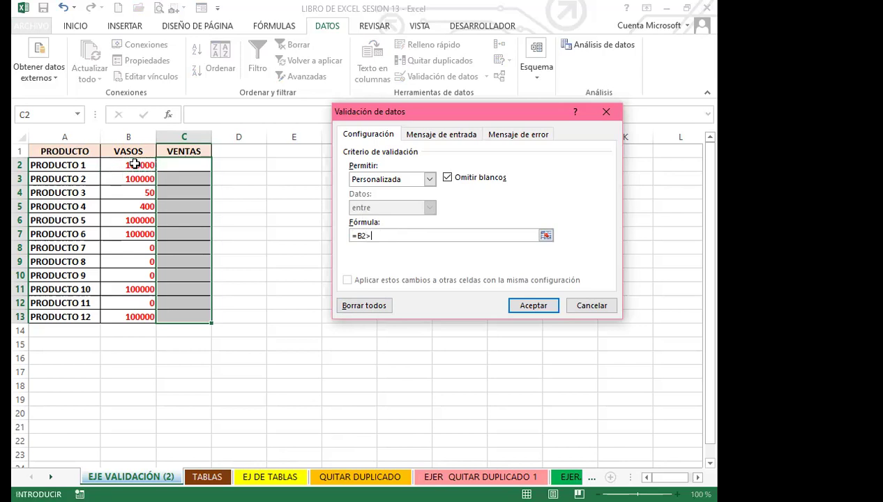
pyautogui.write('0')
# - Add the error alert titled "nO HAY PRODUCTO" with the message "EL PRODUCTO LLEGARÁ DENTRO DE 15 DÍAS" and apply the validation
pyautogui.click(520, 136)
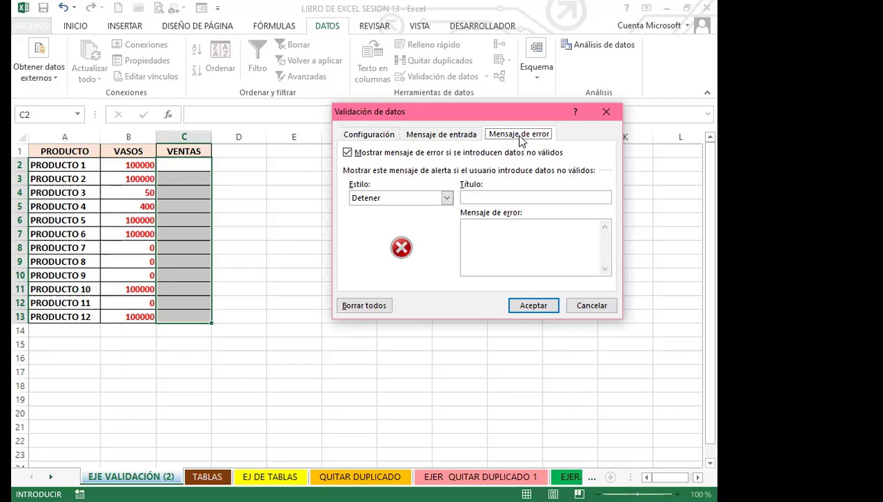
pyautogui.click(478, 198)
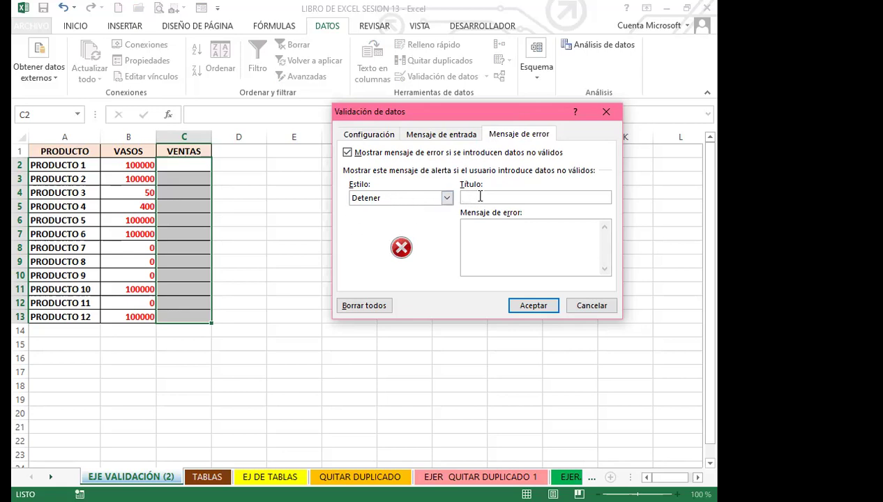
pyautogui.write('nO HAY PRODUCTO')
pyautogui.click(480, 243)
pyautogui.write('EL ')
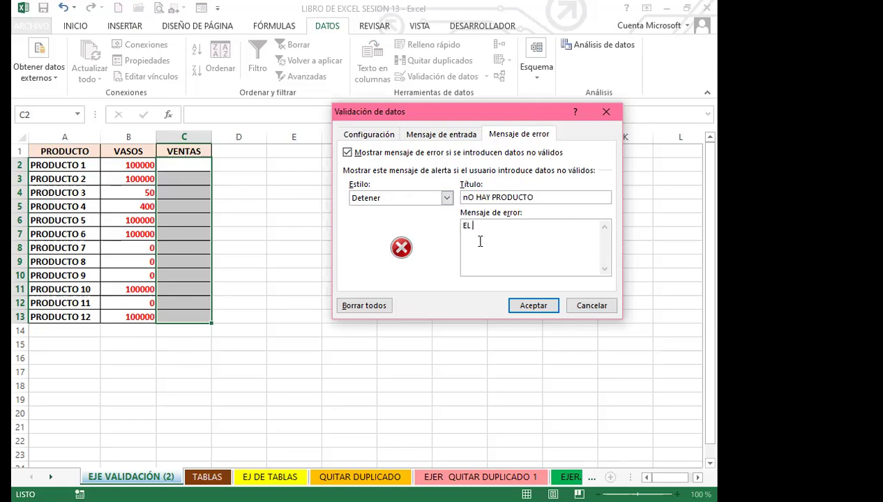
pyautogui.write('PRODUCTO LLEGARÁ DEN')
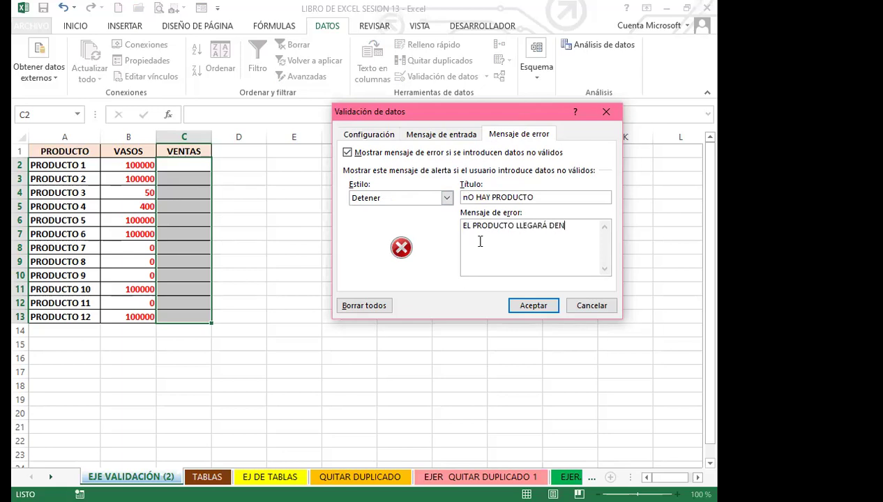
pyautogui.write('TRO DE 15 DÍAS')
pyautogui.click(528, 306)
# - Enter the VENTAS values 15, 400, 200 and 100 for PRODUCTO 1 to PRODUCTO 4
pyautogui.click(183, 166)
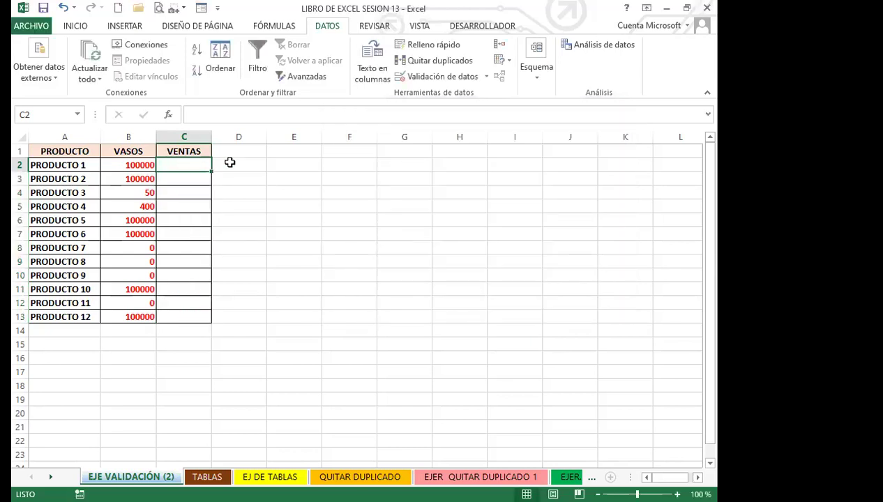
pyautogui.write('15')
pyautogui.press('Return')
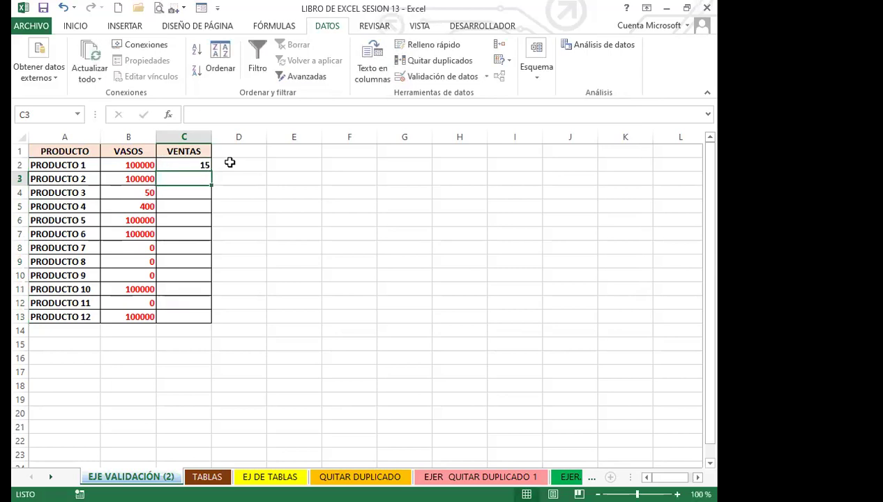
pyautogui.write('400')
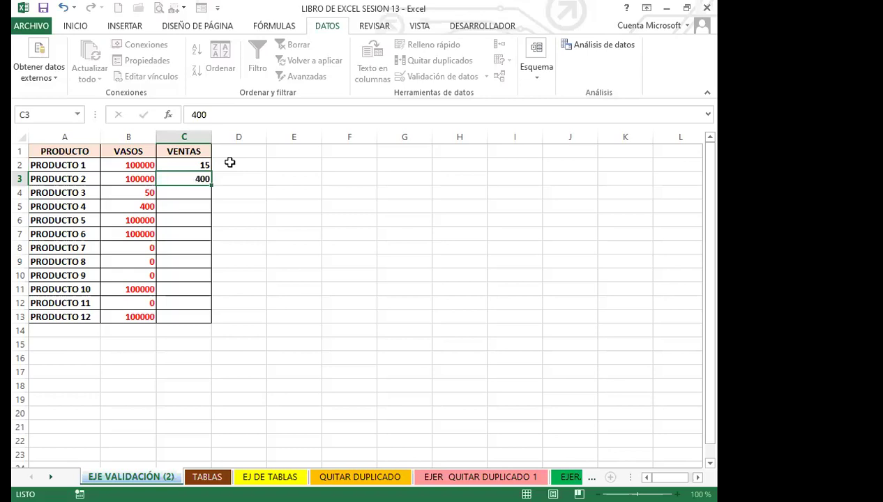
pyautogui.press('Return')
pyautogui.write('200')
pyautogui.press('Return')
pyautogui.write('100')
pyautogui.press('Return')
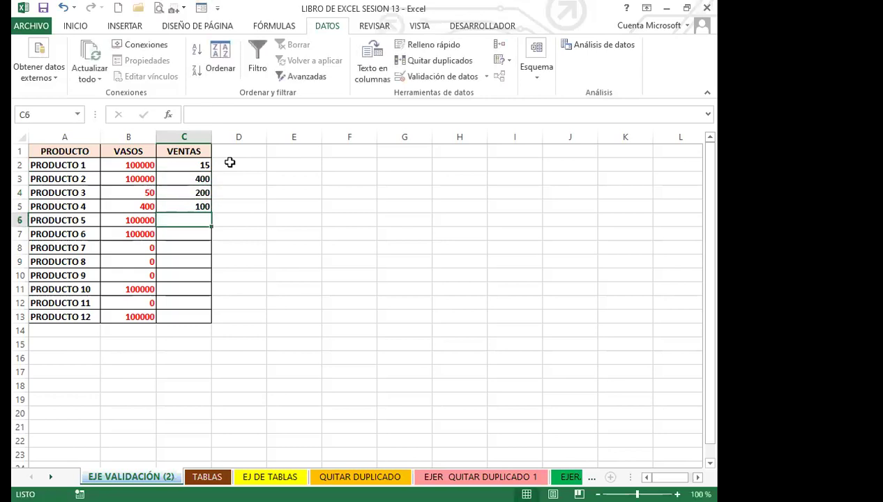
# - Test the validation by trying to enter 20 and 1 as the VENTAS value of PRODUCTO 7, and cancel the entry
pyautogui.click(197, 247)
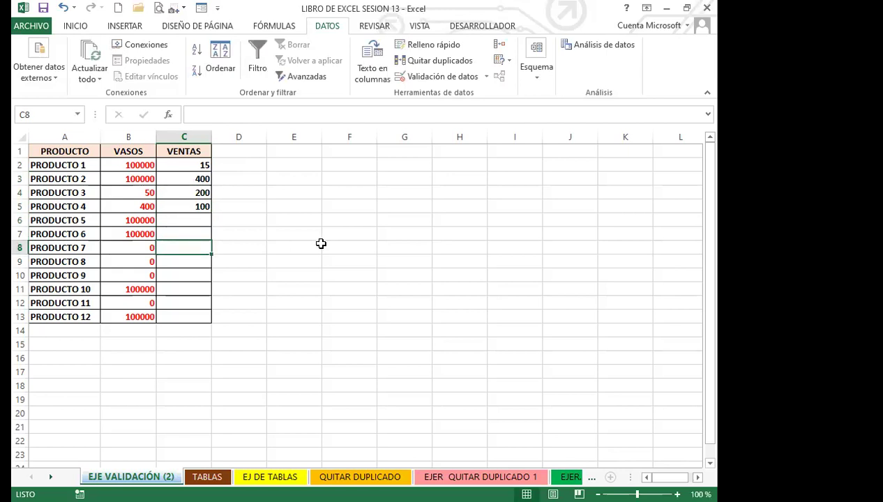
pyautogui.write('20')
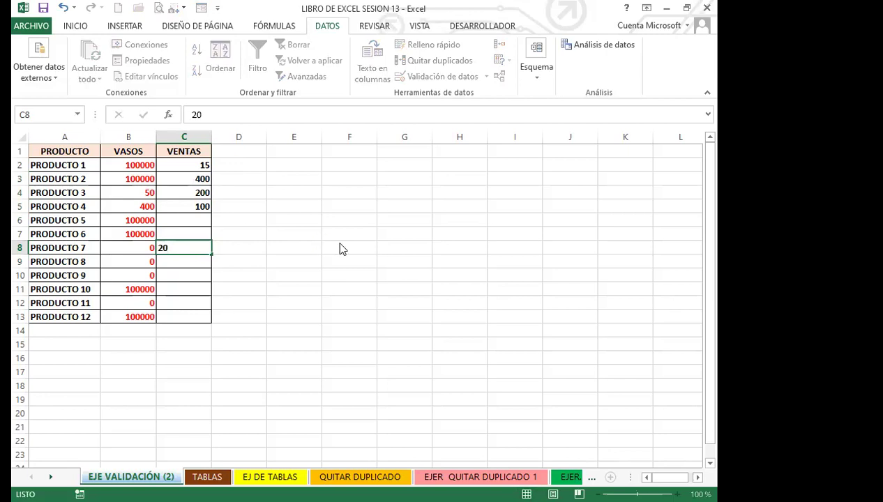
pyautogui.press('Return')
pyautogui.click(293, 295)
pyautogui.write('1')
pyautogui.press('Return')
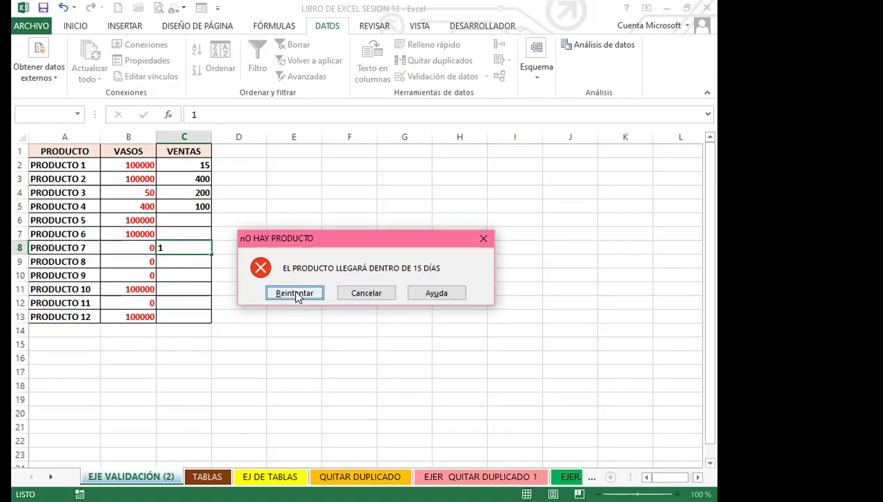
pyautogui.click(296, 295)
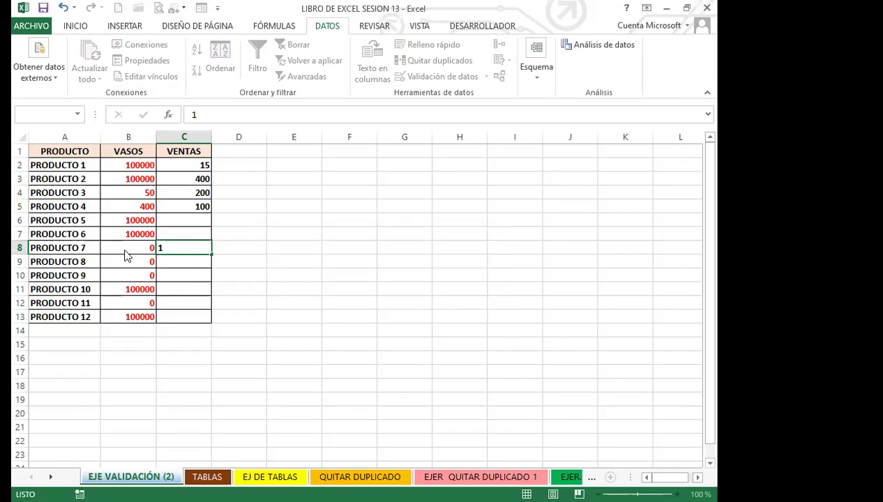
pyautogui.press('Return')
pyautogui.click(366, 294)
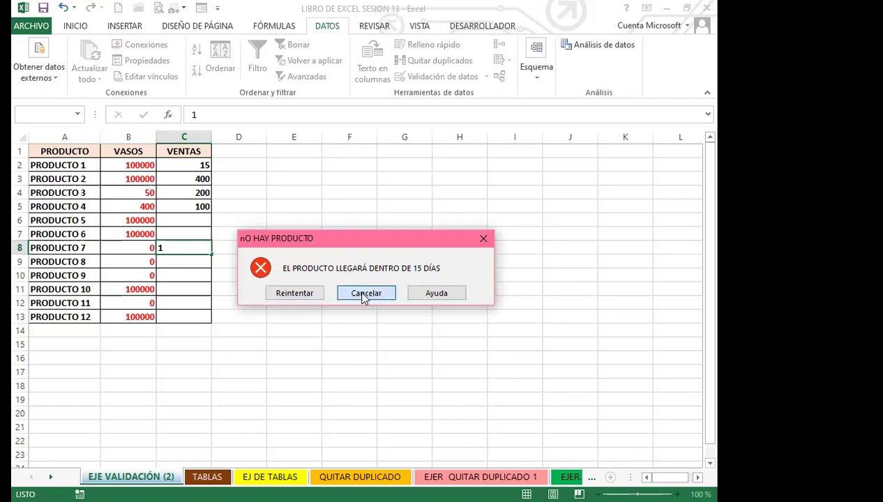
# - Set the VASOS stock of PRODUCTO 7 to 50 and enter 20 as its VENTAS value
pyautogui.click(136, 246)
pyautogui.write('50')
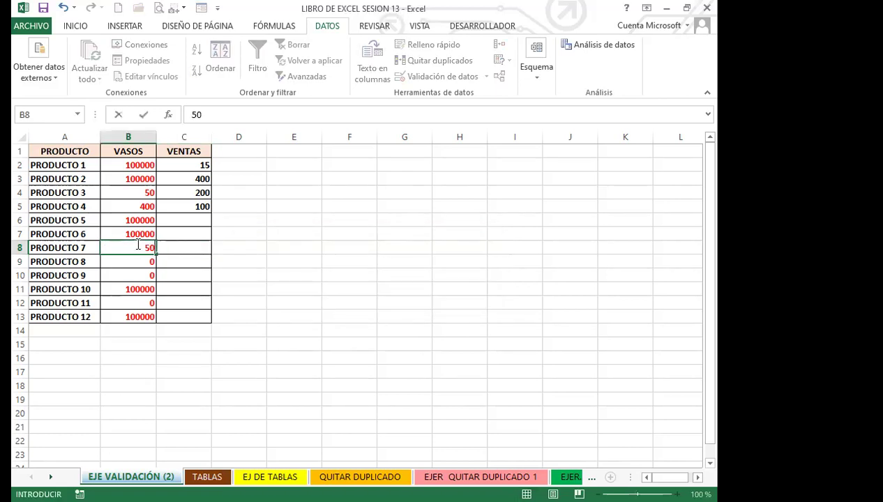
pyautogui.click(185, 249)
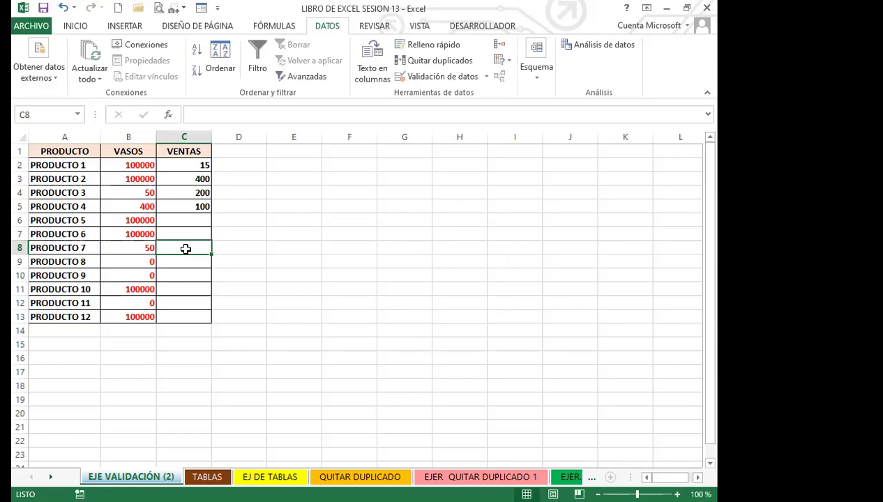
pyautogui.write('20')
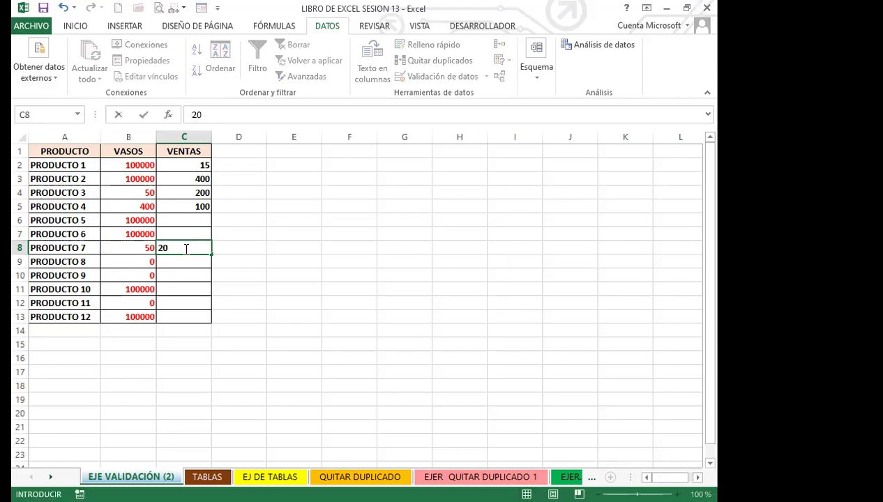
pyautogui.press('Return')
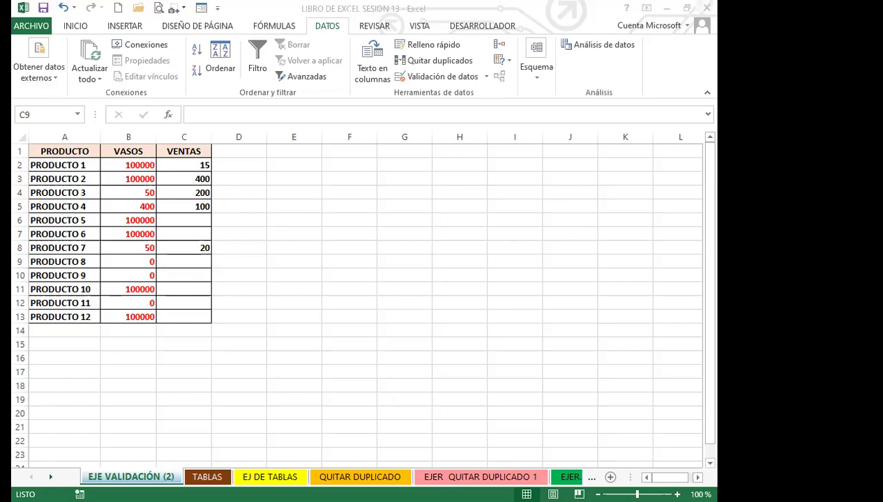
# - Switch to the presentation and view the slide with the session's general objective
pyautogui.hotkey('alt', 'Tab')
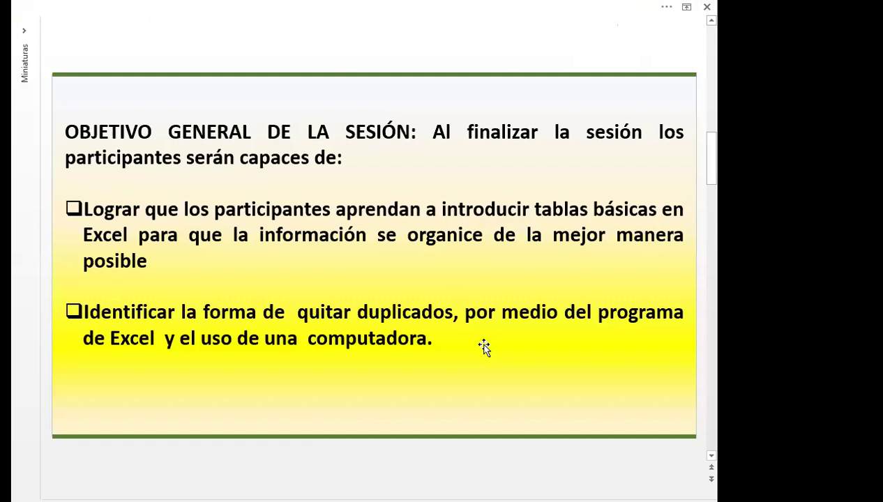
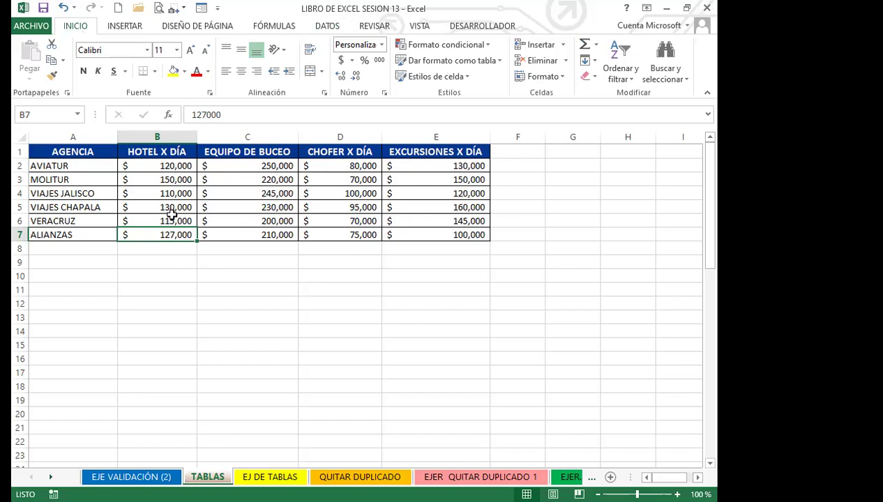
# - Try to extend the agency table A1:E7 down to row 14 by filling, and undo the fill
pyautogui.click(153, 180)
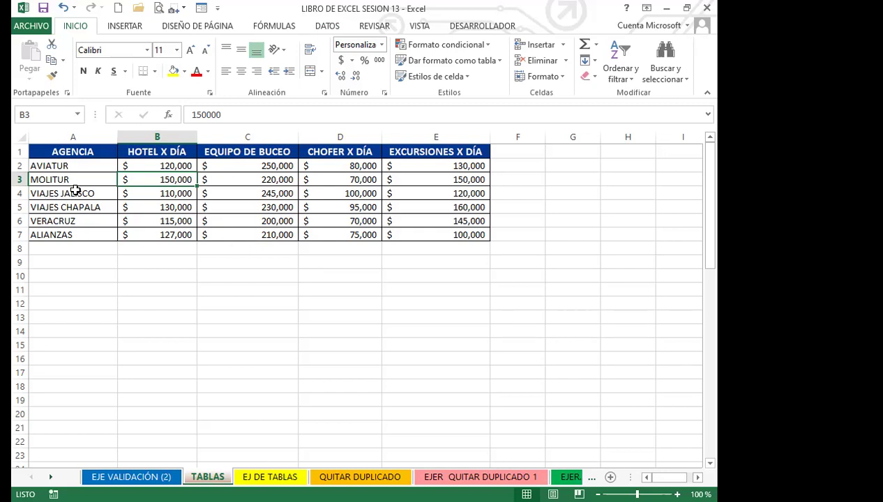
pyautogui.moveTo(67, 145); pyautogui.dragTo(449, 239)
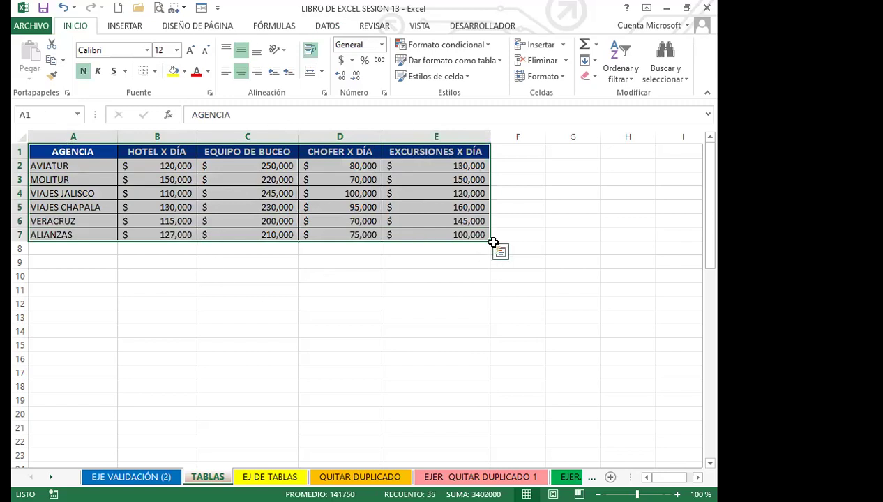
pyautogui.moveTo(492, 241); pyautogui.dragTo(481, 335)
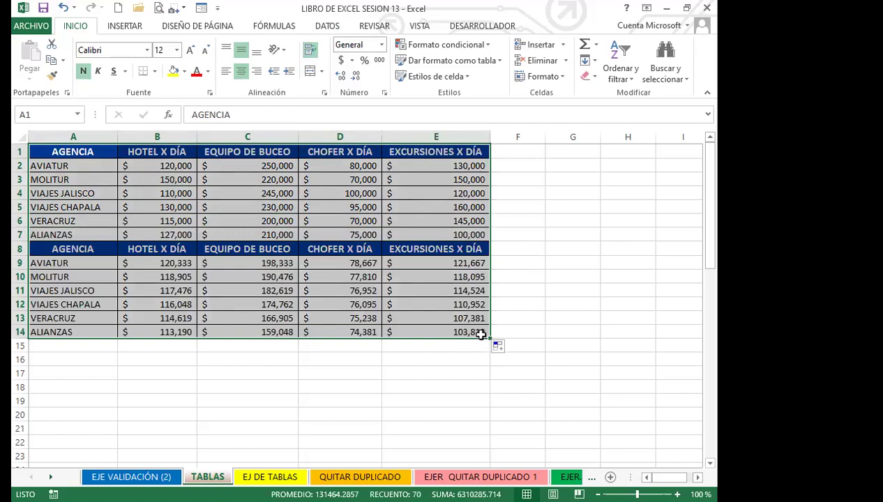
pyautogui.hotkey('ctrl', 'z')
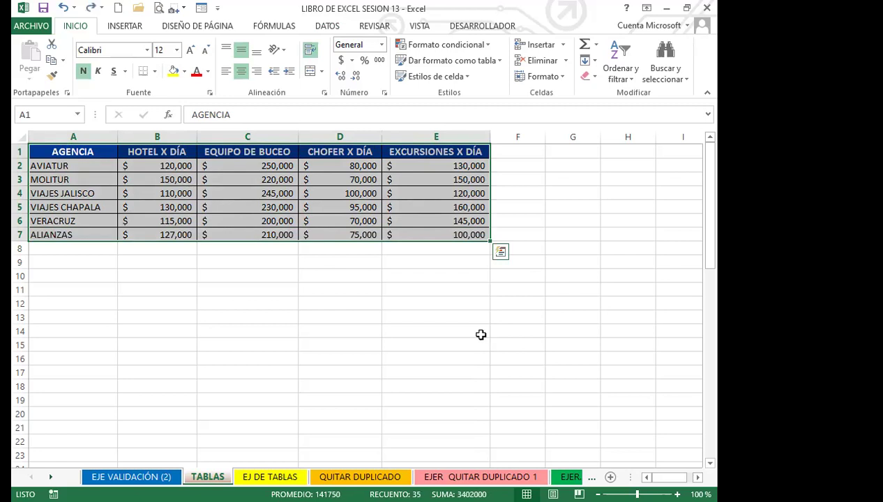
pyautogui.moveTo(483, 332); pyautogui.dragTo(473, 319)
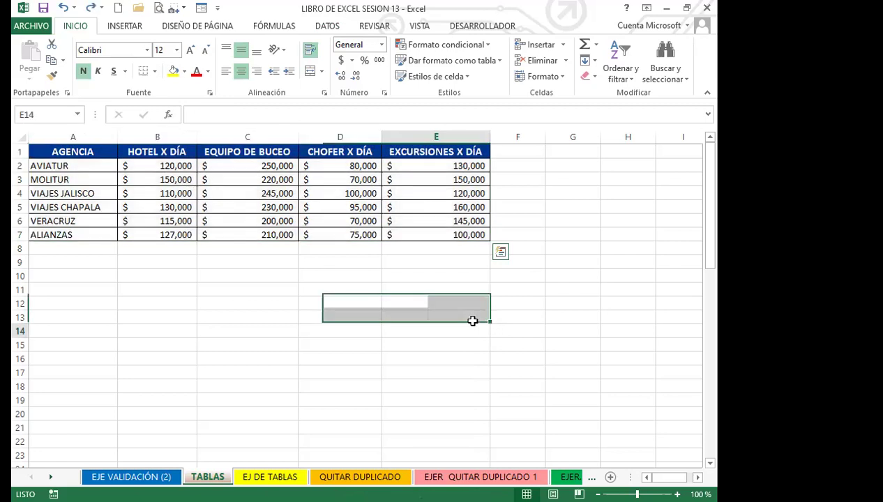
# - Fill the EXCURSIONES X DÍA value of ALIANZAS in E7 down to E16 on the TABLAS sheet
pyautogui.click(421, 237)
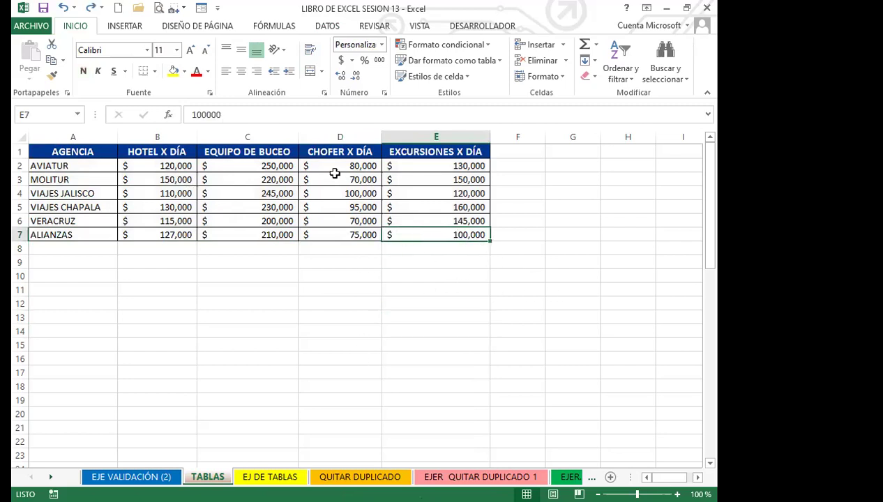
pyautogui.click(328, 230)
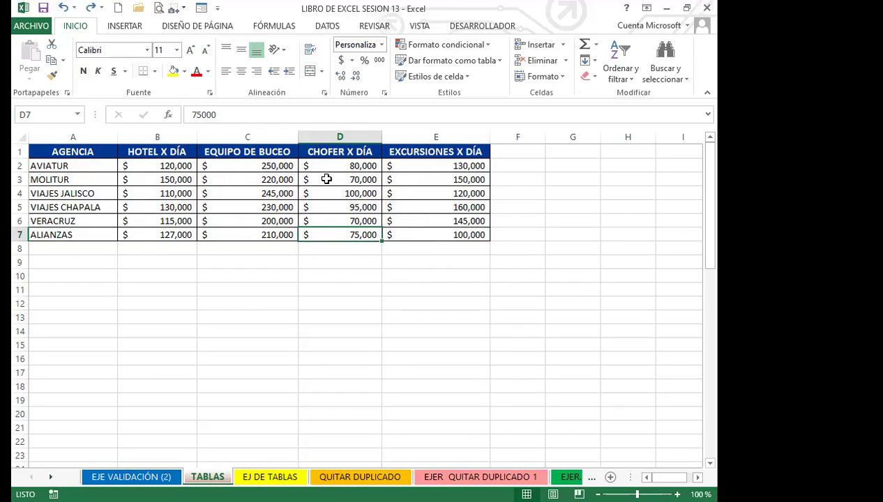
pyautogui.click(423, 234)
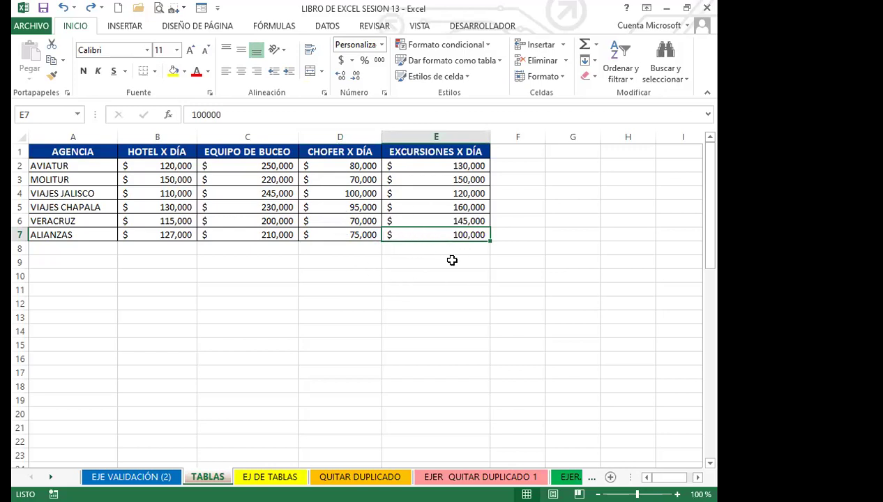
pyautogui.moveTo(490, 250); pyautogui.dragTo(489, 363)
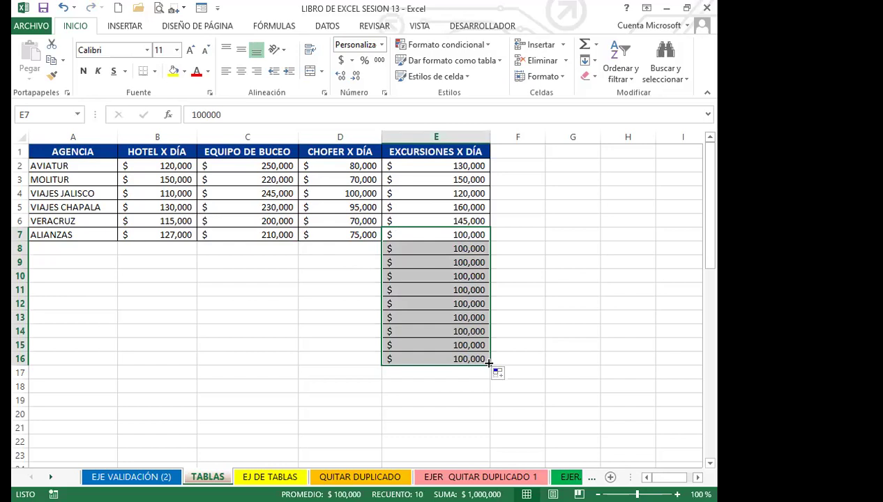
# - Undo the fill of the EXCURSIONES X DÍA value below E7
pyautogui.hotkey('ctrl', 'z')
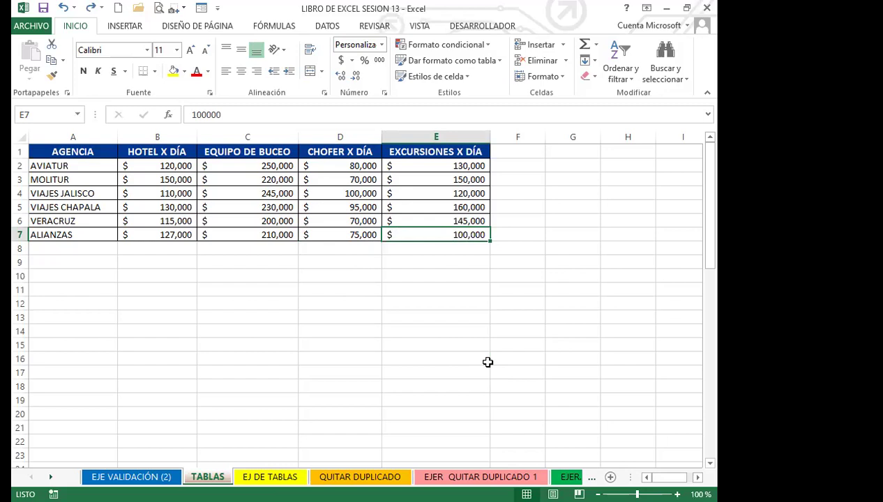
# - Try to fill the ALIANZAS row A7:E7 down to row 13, and undo the fill
pyautogui.moveTo(79, 235); pyautogui.dragTo(469, 235)
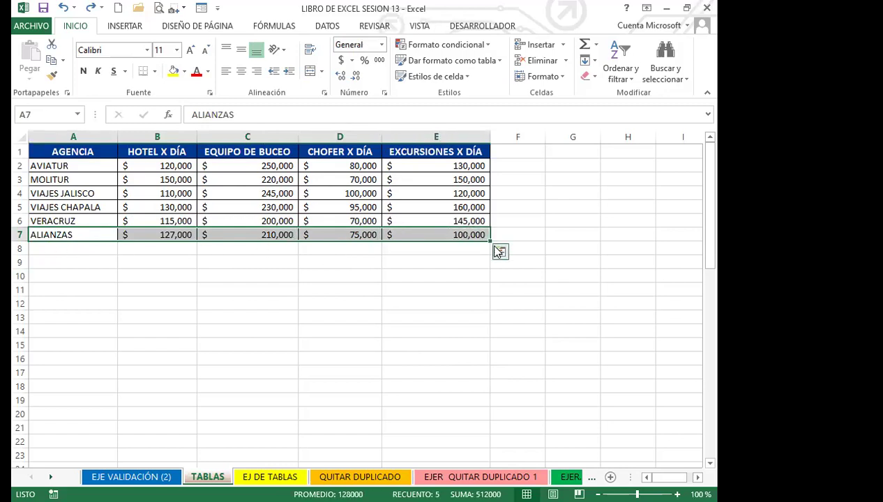
pyautogui.moveTo(487, 249); pyautogui.dragTo(473, 325)
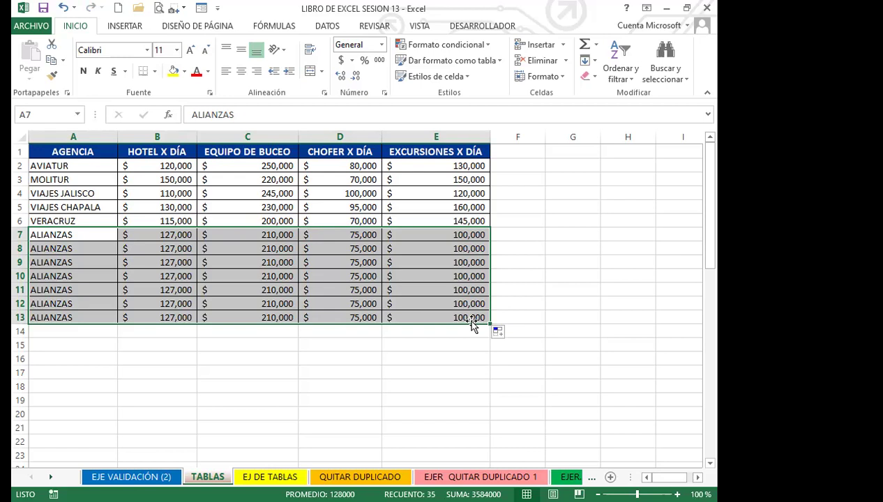
pyautogui.hotkey('ctrl', 'z')
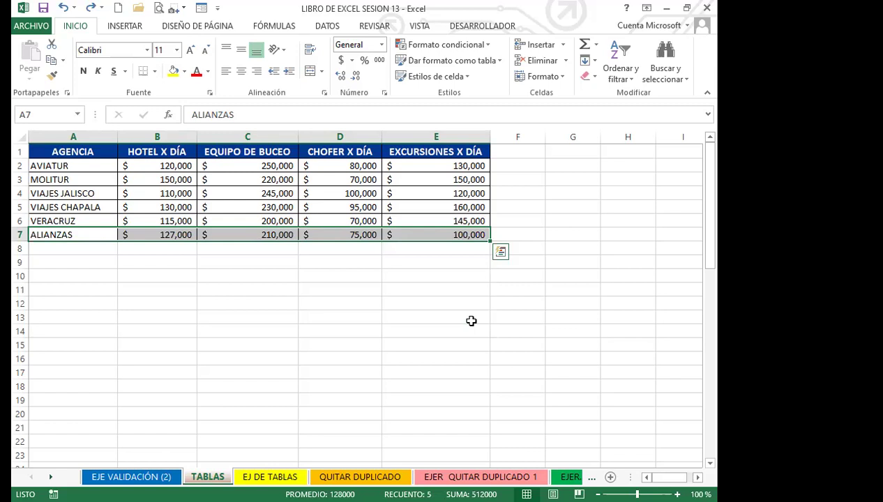
# - Examine the header row A1:E1 and the data rows A2:E7 of the agency range
pyautogui.moveTo(62, 152); pyautogui.dragTo(427, 149)
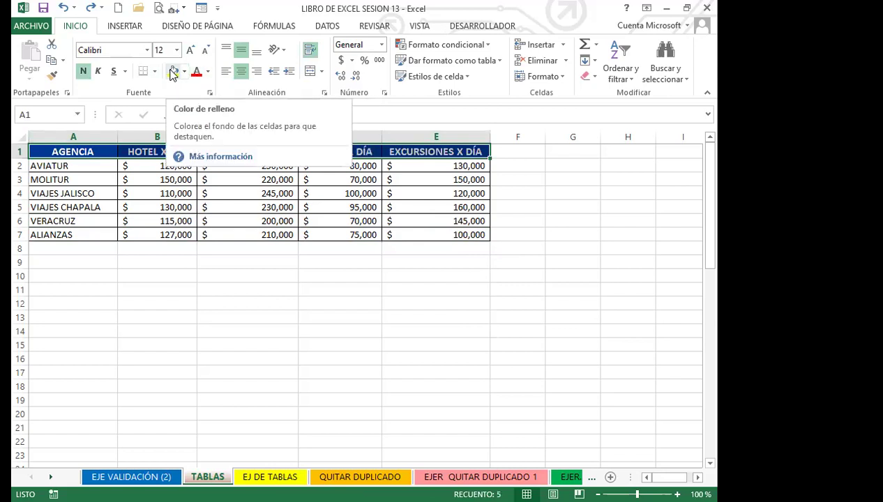
pyautogui.click(95, 171)
pyautogui.moveTo(96, 172)
pyautogui.mouseDown()
pyautogui.moveTo(203, 221)
pyautogui.moveTo(424, 241)
pyautogui.mouseUp()
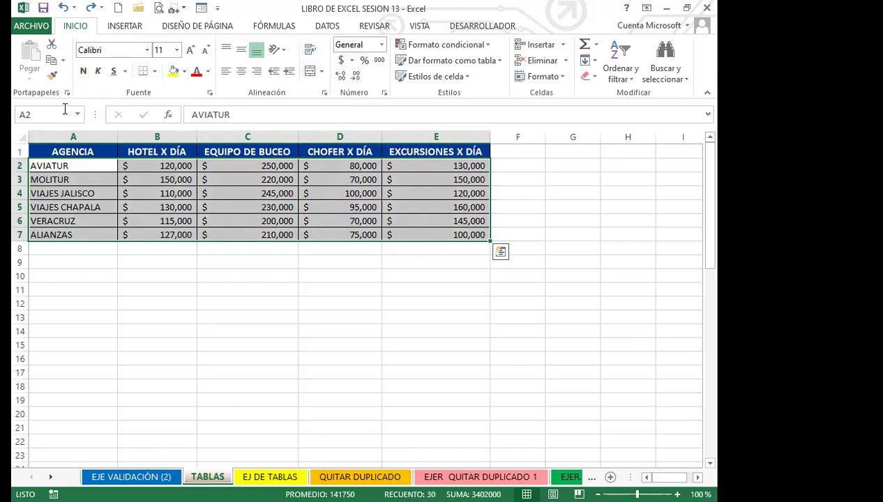
pyautogui.click(80, 181)
pyautogui.click(85, 151)
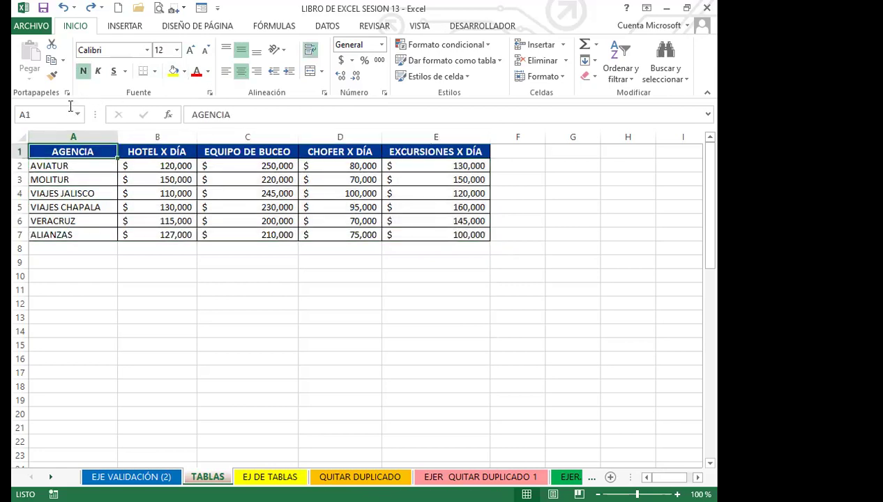
pyautogui.click(89, 166)
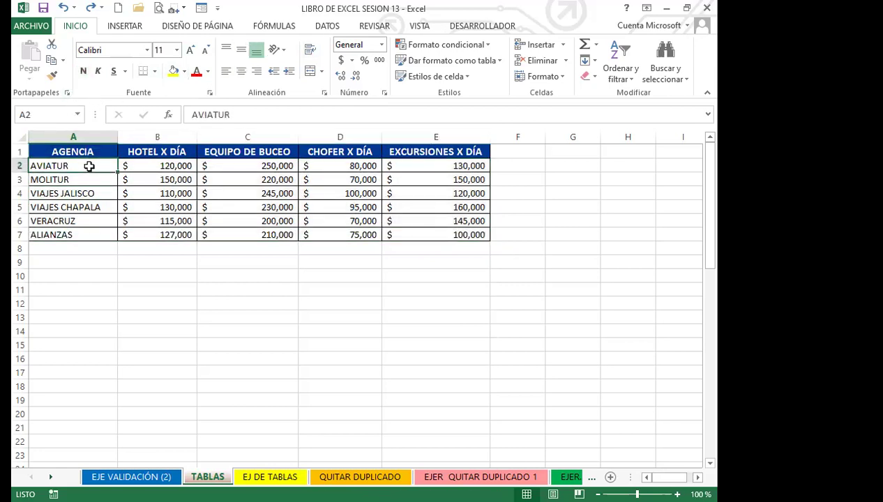
pyautogui.moveTo(87, 170); pyautogui.dragTo(444, 233)
pyautogui.click(315, 222)
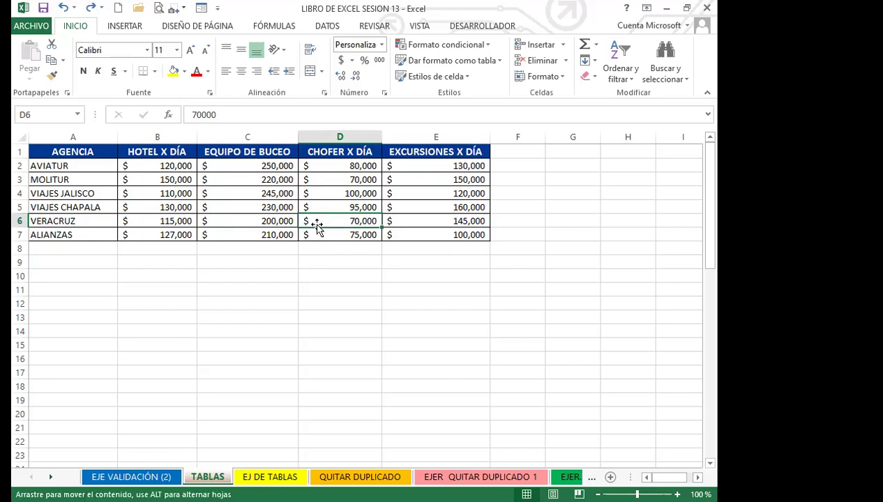
pyautogui.click(339, 168)
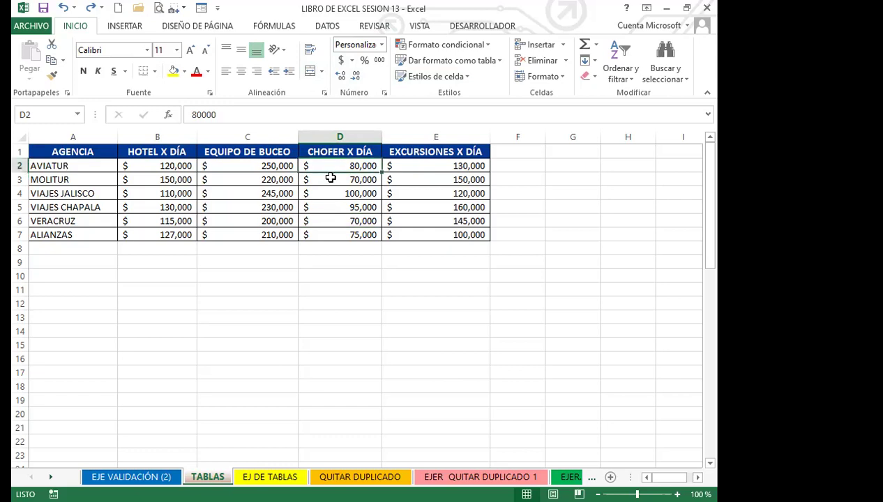
pyautogui.moveTo(427, 168); pyautogui.dragTo(422, 215)
pyautogui.click(422, 215)
pyautogui.click(157, 207)
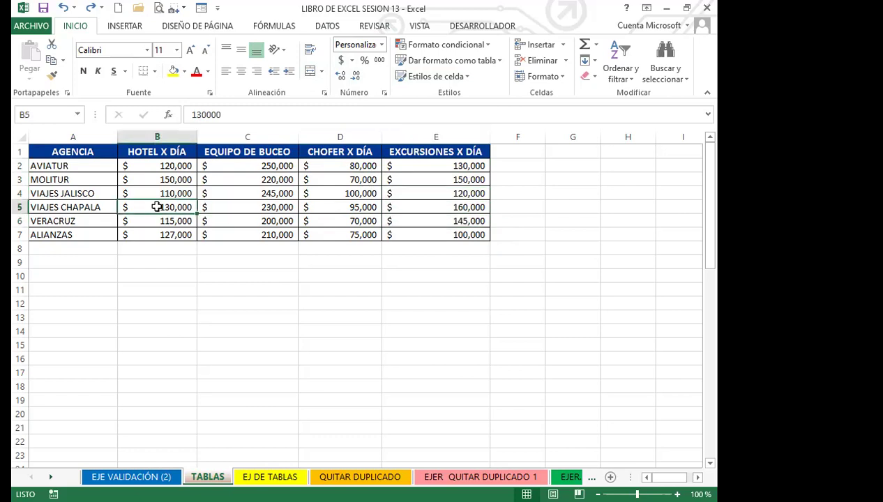
pyautogui.click(233, 208)
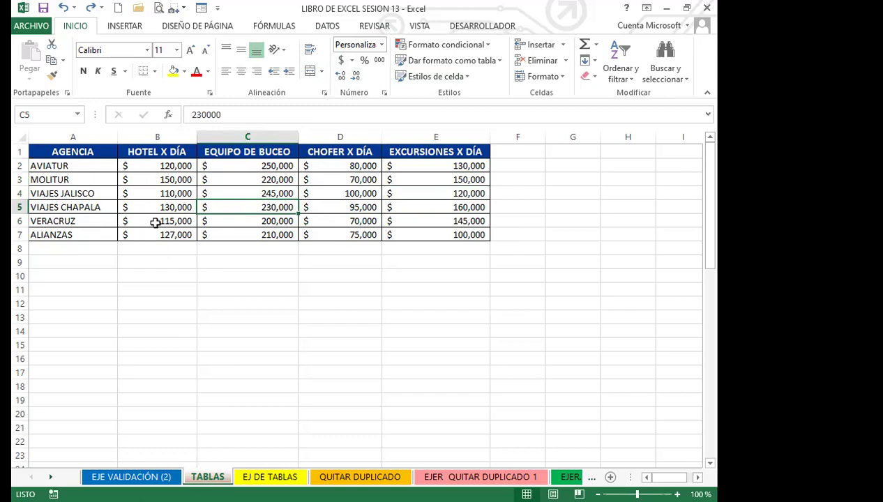
pyautogui.moveTo(87, 148); pyautogui.dragTo(416, 229)
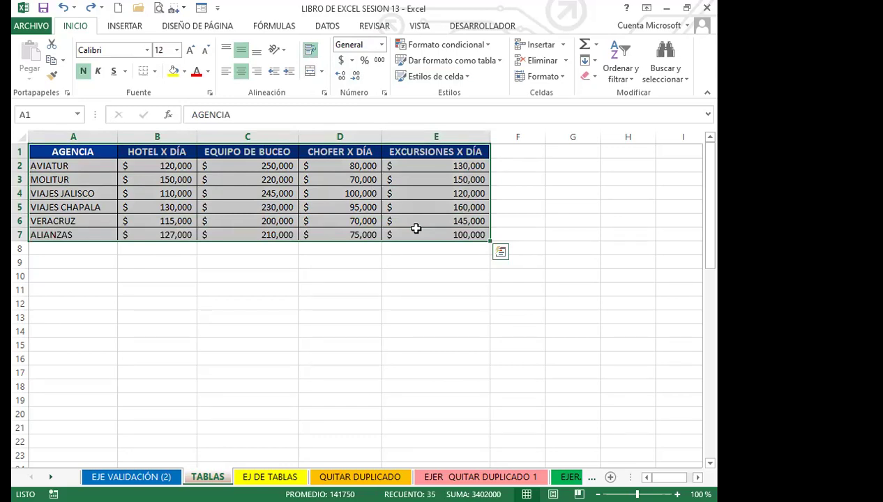
# - Create an Excel table from the agency range A1:E7, keeping the option that the table has headers
pyautogui.click(229, 180)
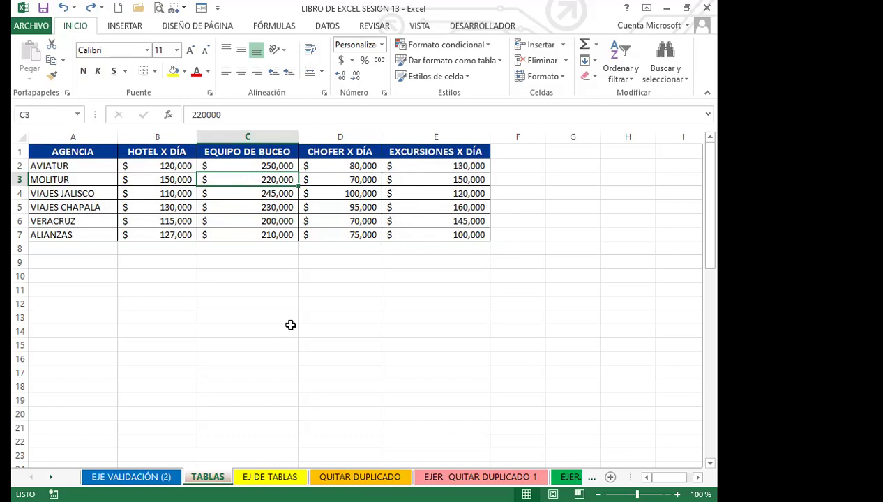
pyautogui.click(125, 27)
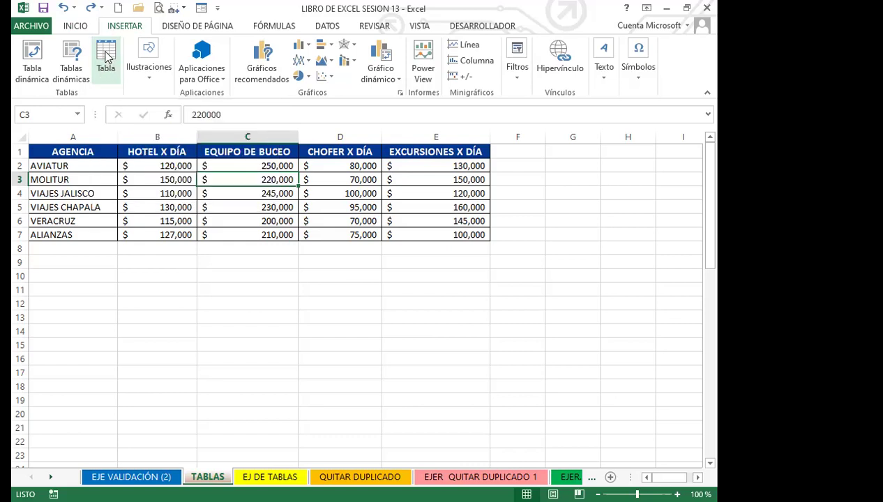
pyautogui.click(106, 57)
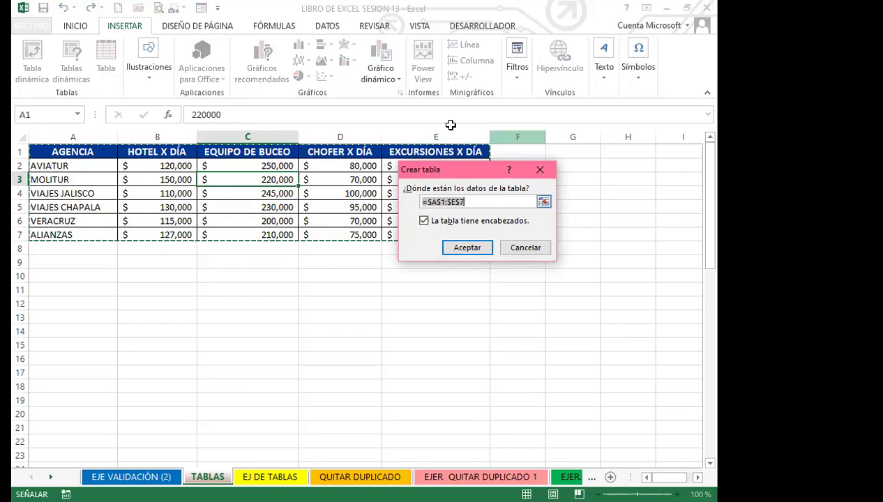
pyautogui.moveTo(437, 166); pyautogui.dragTo(327, 241)
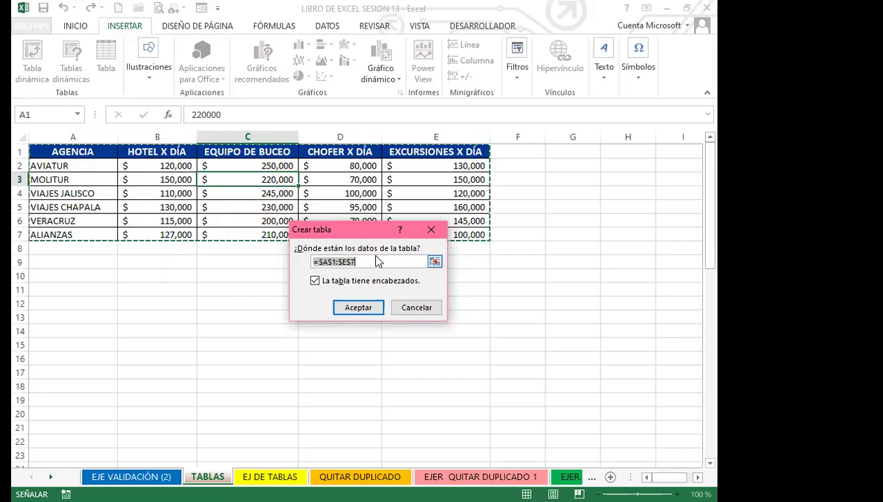
pyautogui.click(315, 281)
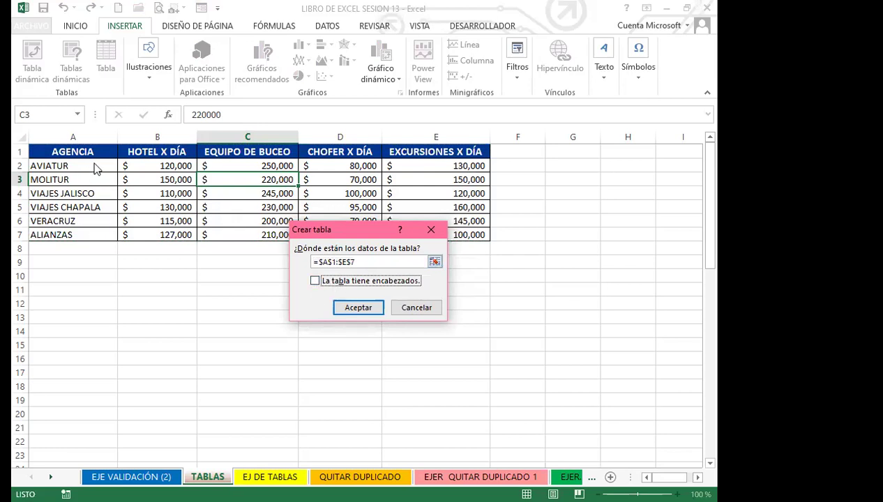
pyautogui.click(315, 282)
pyautogui.click(358, 309)
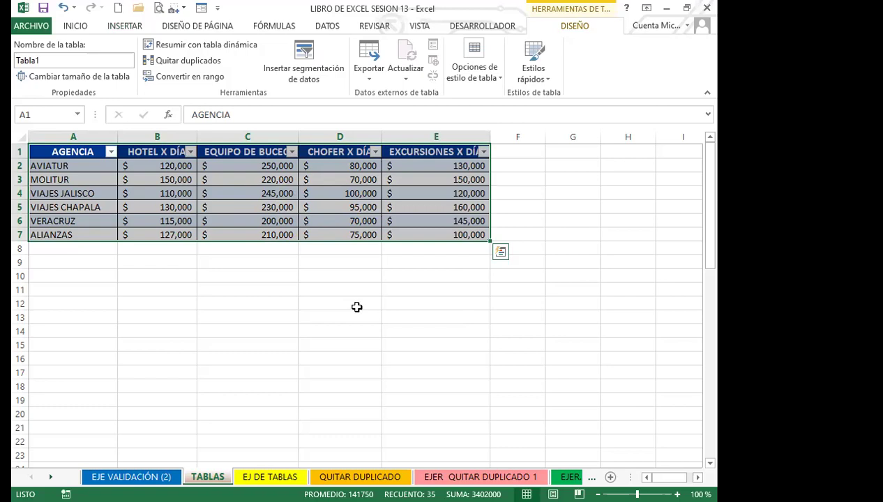
# - Check whether the insert Table command is available for cells inside the new agency table
pyautogui.click(268, 220)
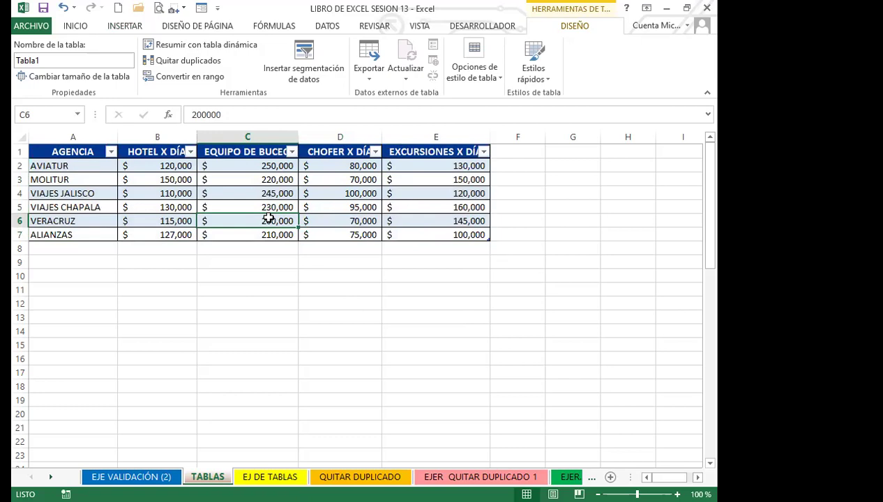
pyautogui.click(129, 25)
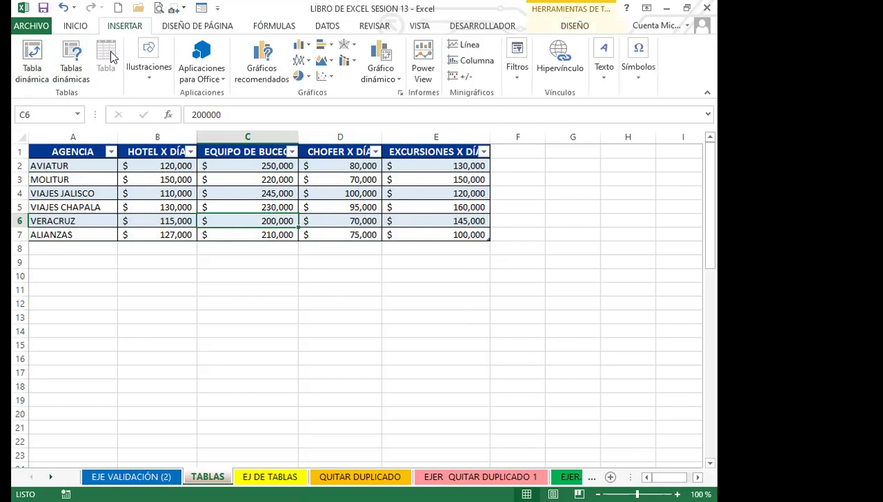
pyautogui.click(81, 176)
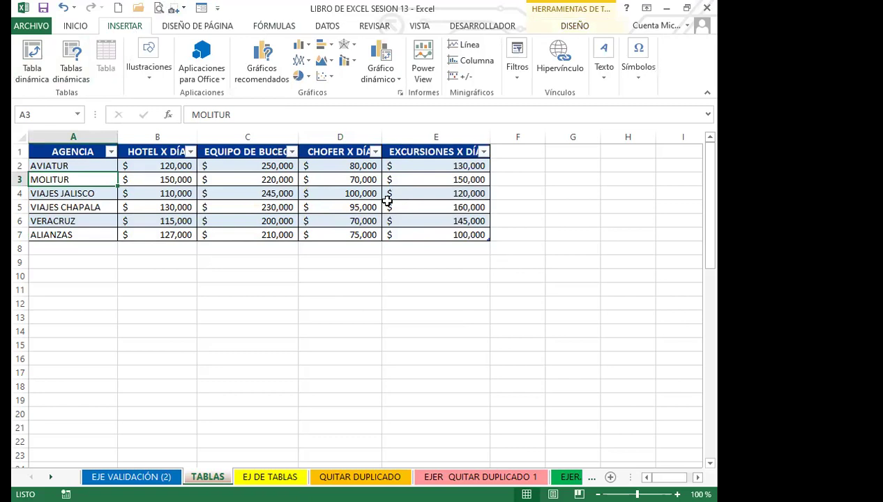
pyautogui.click(167, 190)
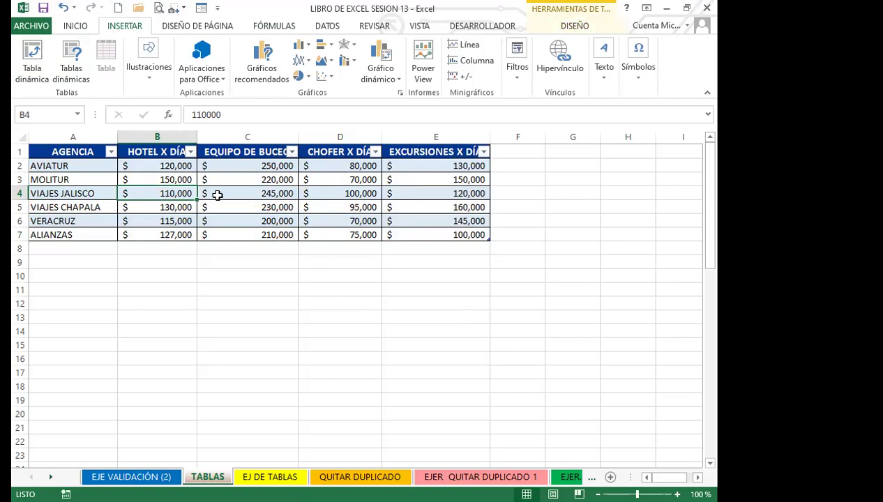
# - Turn off the filter arrows in the agency table's header row
pyautogui.click(74, 27)
pyautogui.click(256, 210)
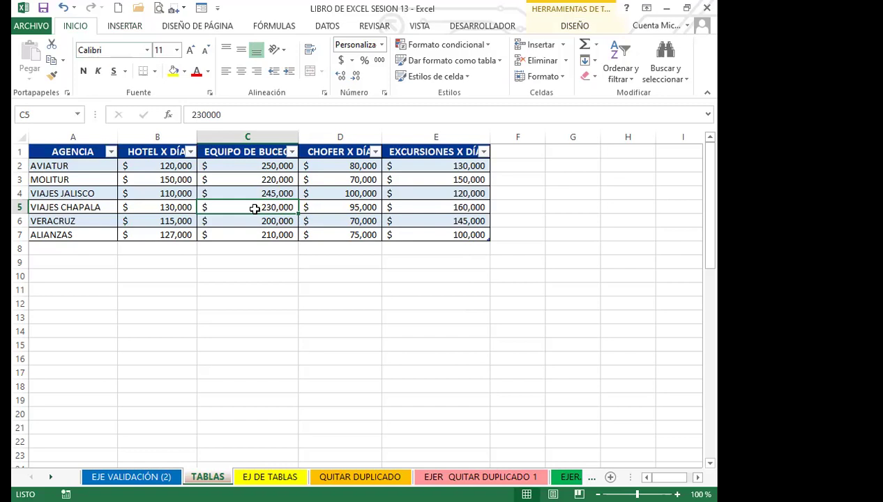
pyautogui.hotkey('ctrl', 'shift', 'l')
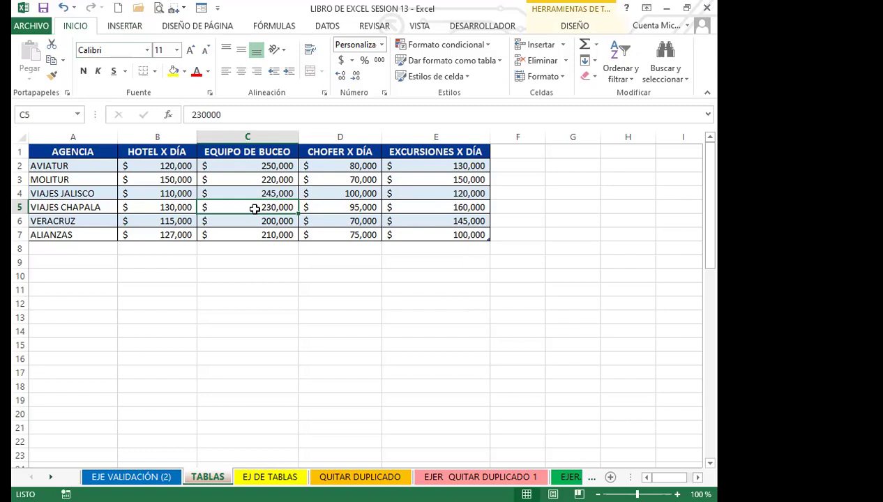
# - Find the Filter command among the data tools and the sort and filter options, and look over the agency table without filter arrows
pyautogui.click(325, 28)
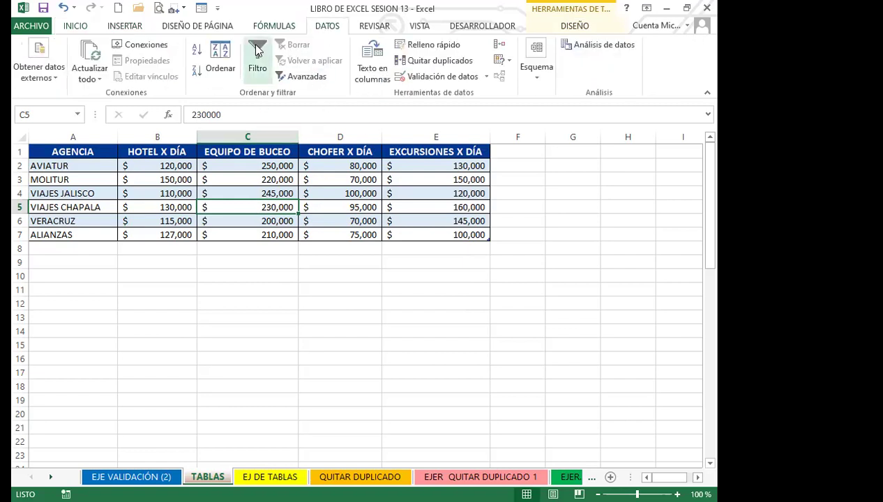
pyautogui.click(87, 30)
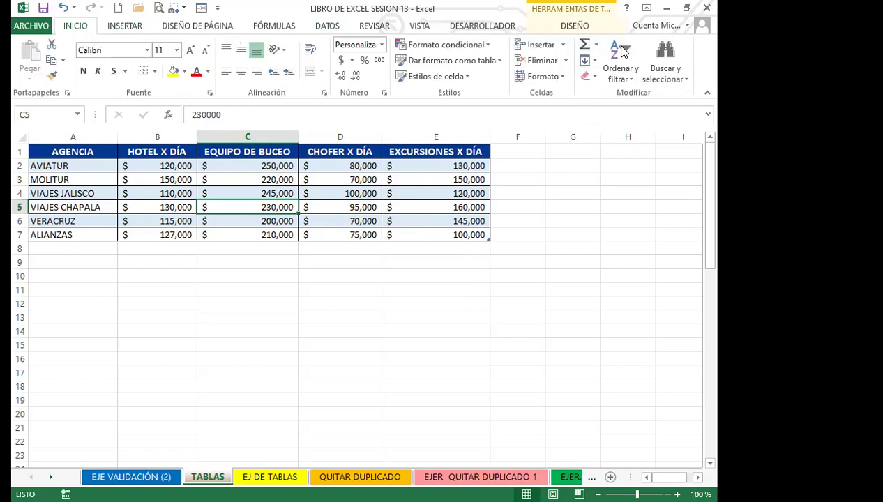
pyautogui.click(622, 76)
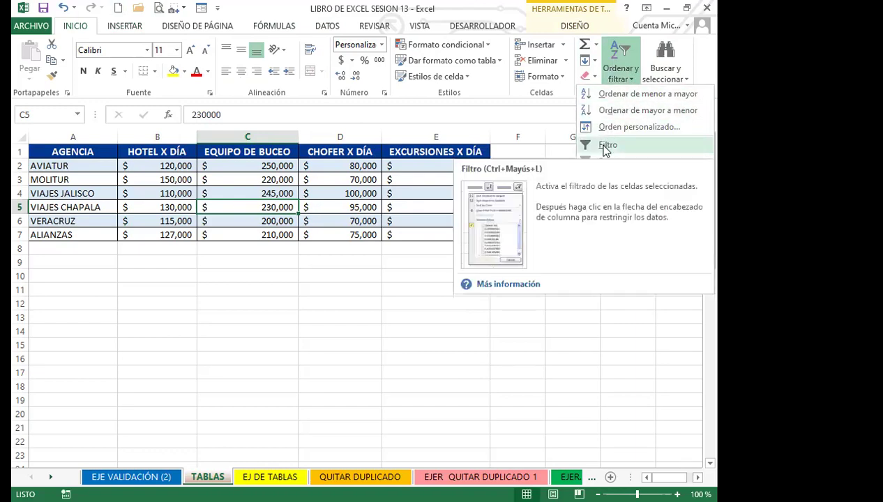
pyautogui.click(333, 194)
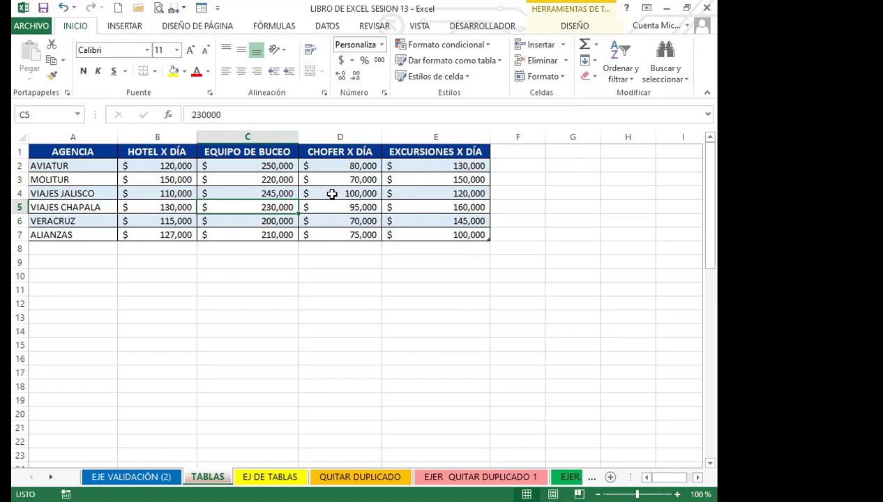
pyautogui.click(212, 219)
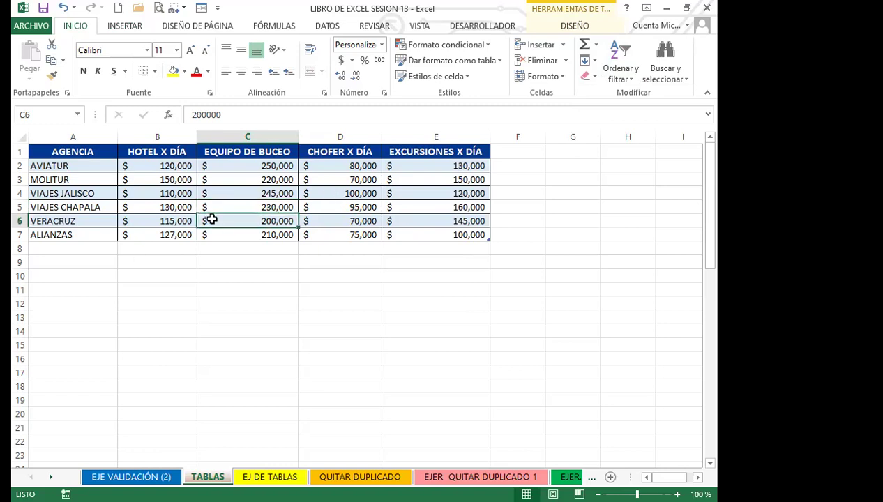
pyautogui.click(173, 206)
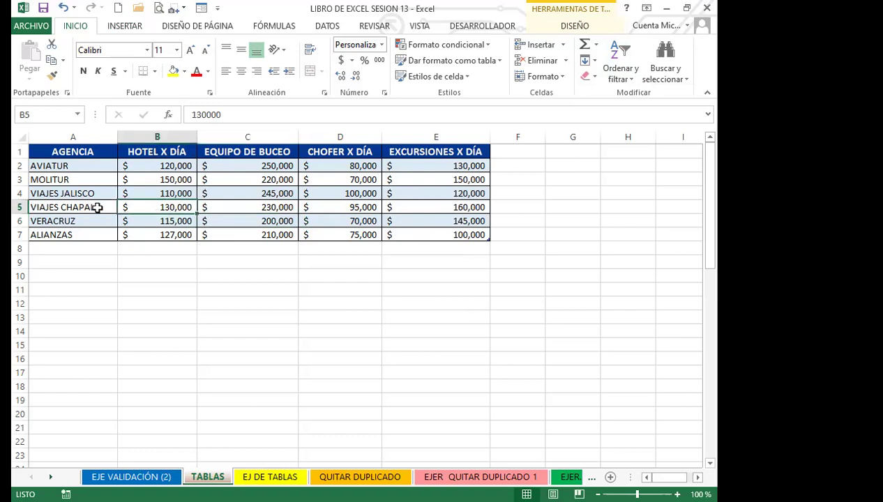
pyautogui.click(293, 209)
pyautogui.click(232, 192)
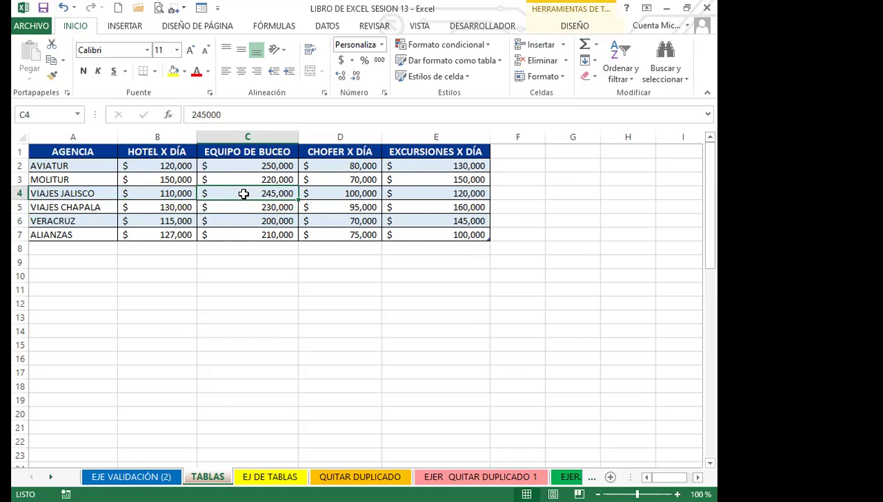
# - Resize the agency table by its corner handle so that it extends down to row 17
pyautogui.click(350, 235)
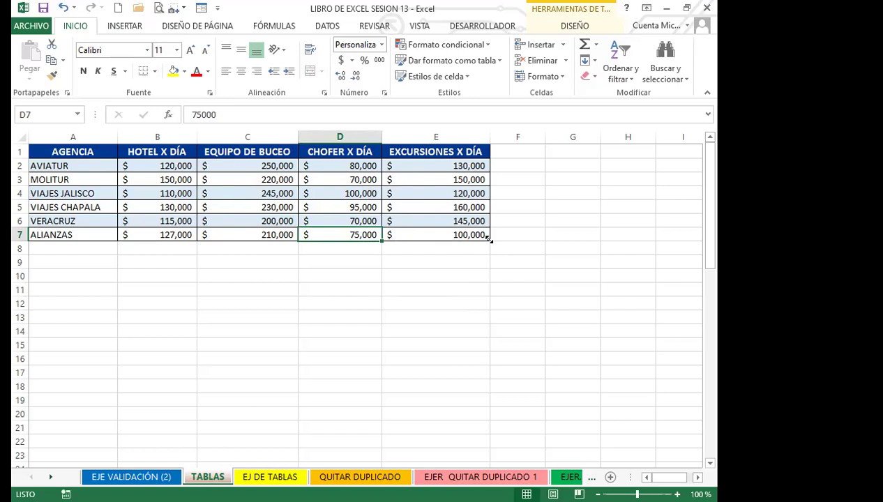
pyautogui.moveTo(489, 239); pyautogui.dragTo(500, 380)
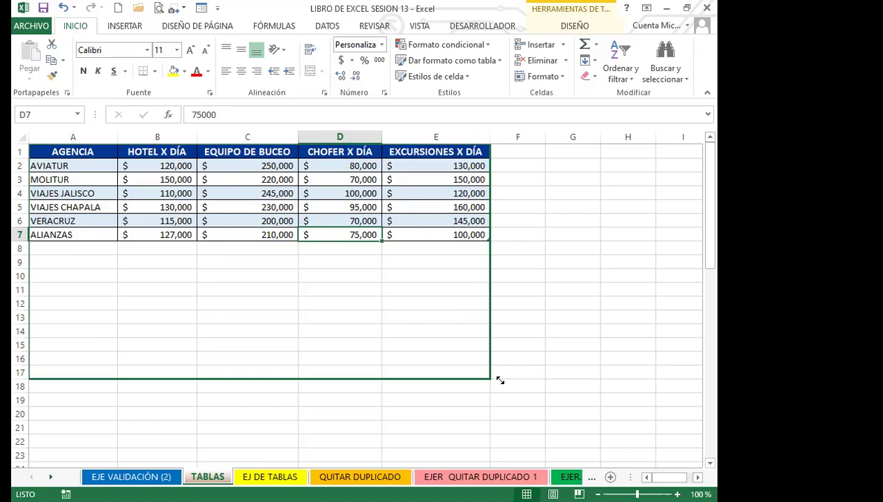
pyautogui.moveTo(500, 380); pyautogui.dragTo(500, 380)
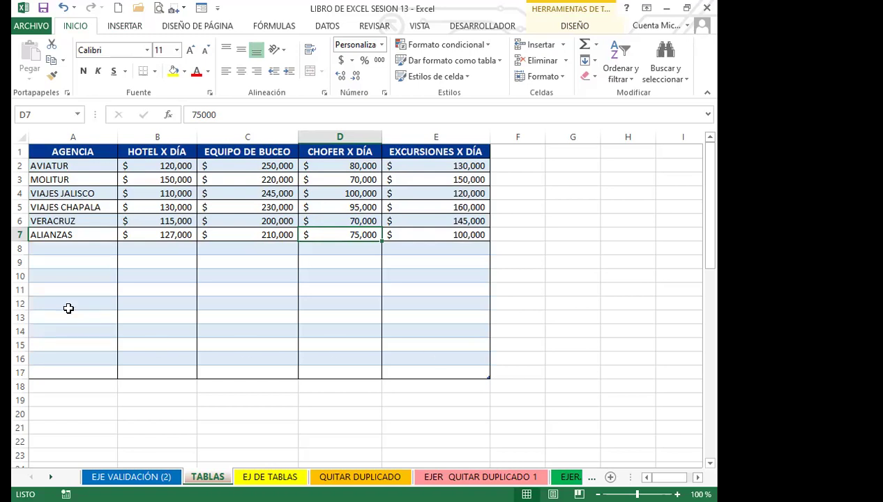
# - Examine the empty row 8 cells of the extended agency table and compare their number formats with the ALIANZAS row
pyautogui.click(89, 246)
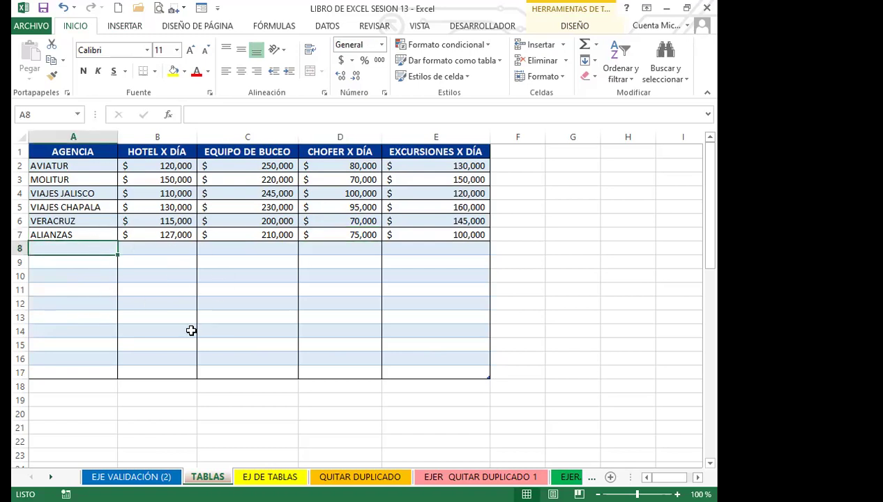
pyautogui.click(240, 252)
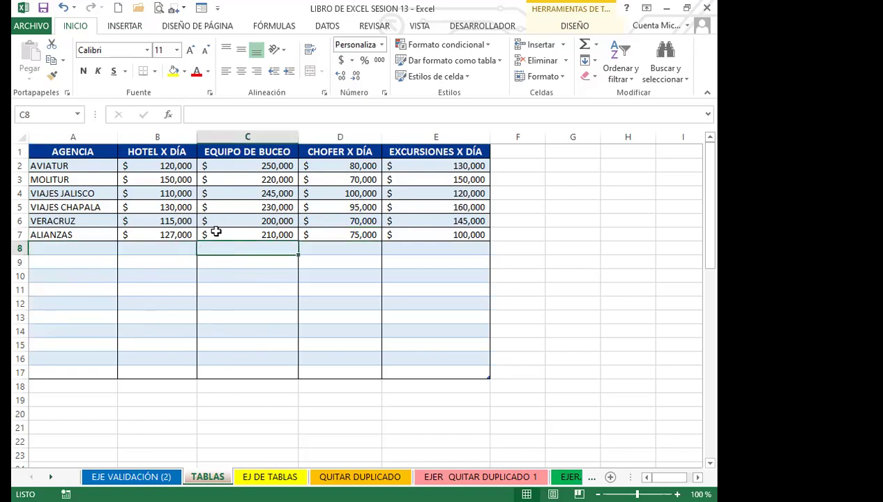
pyautogui.click(162, 233)
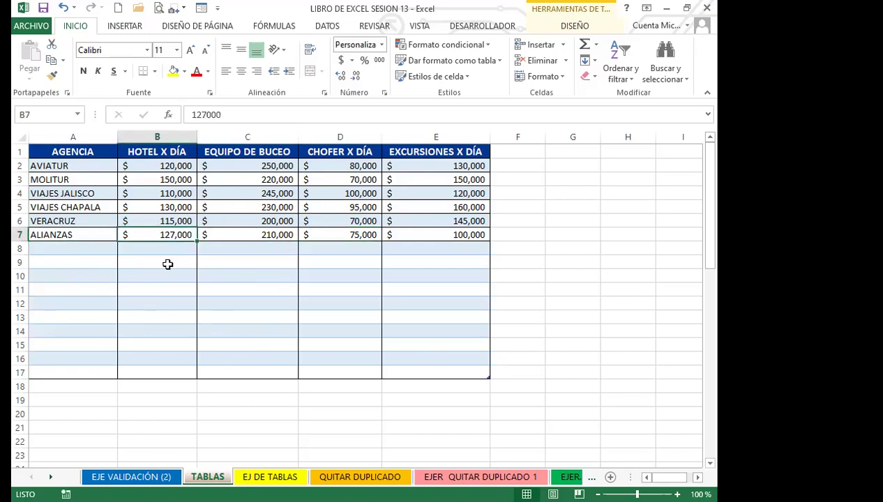
pyautogui.click(214, 248)
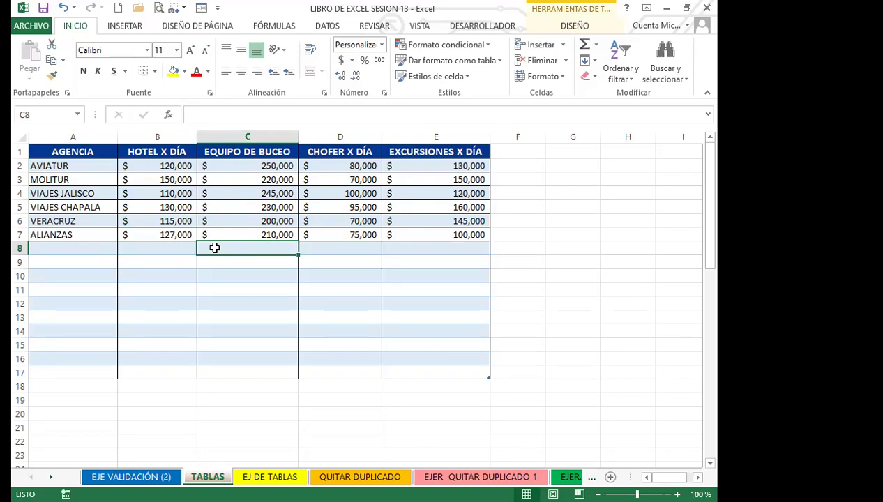
pyautogui.click(171, 247)
pyautogui.click(237, 248)
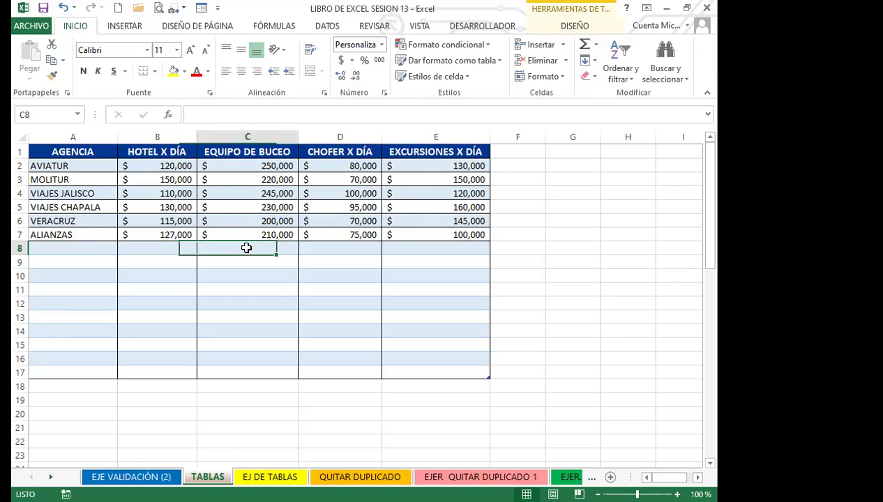
pyautogui.click(354, 246)
pyautogui.click(407, 248)
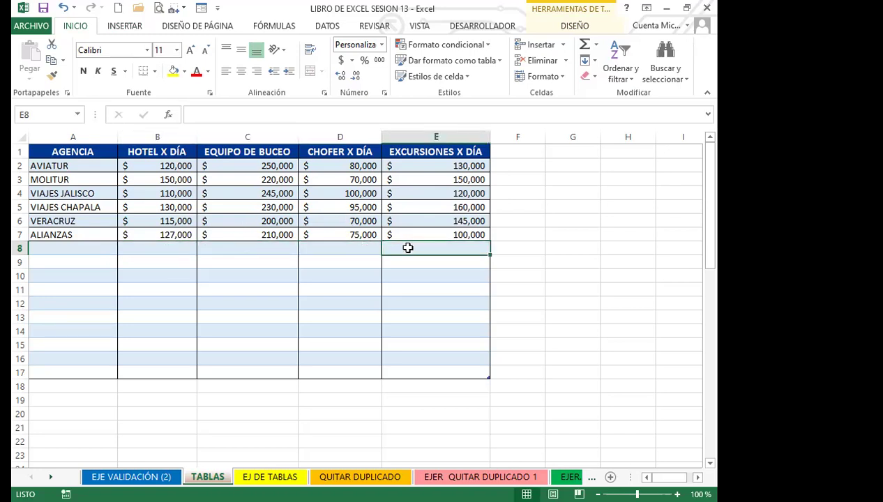
pyautogui.click(312, 246)
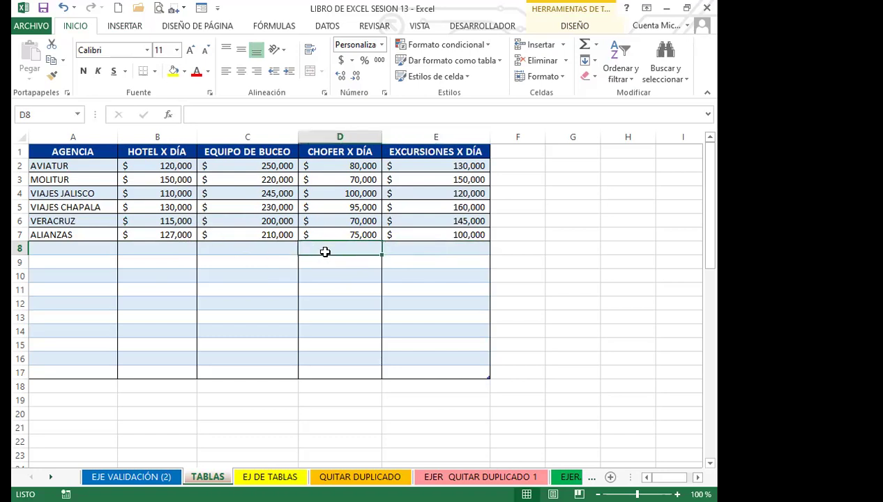
pyautogui.click(402, 250)
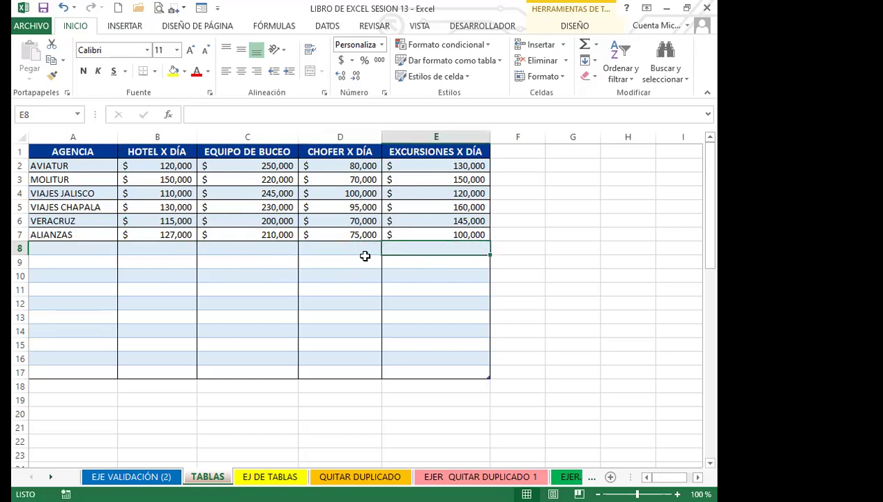
pyautogui.click(331, 246)
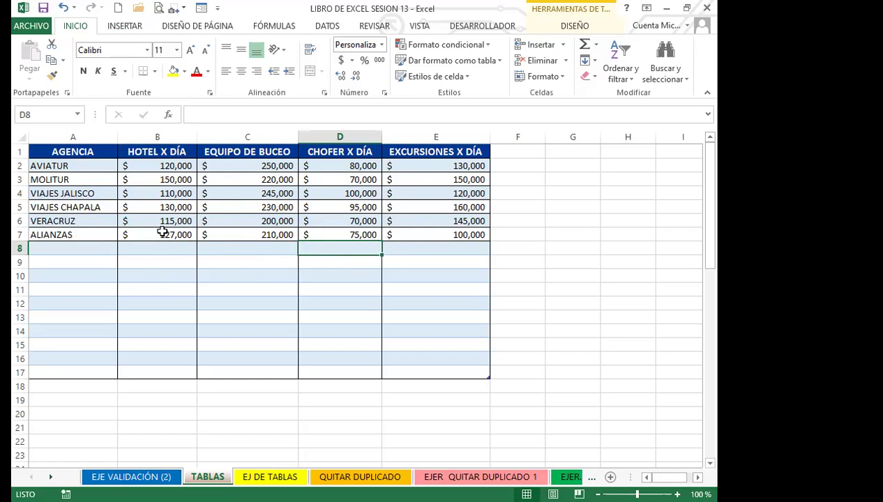
# - Start a new agency record in row 8 with VERACRUZ as the agency and 128000 as the daily hotel price
pyautogui.click(87, 249)
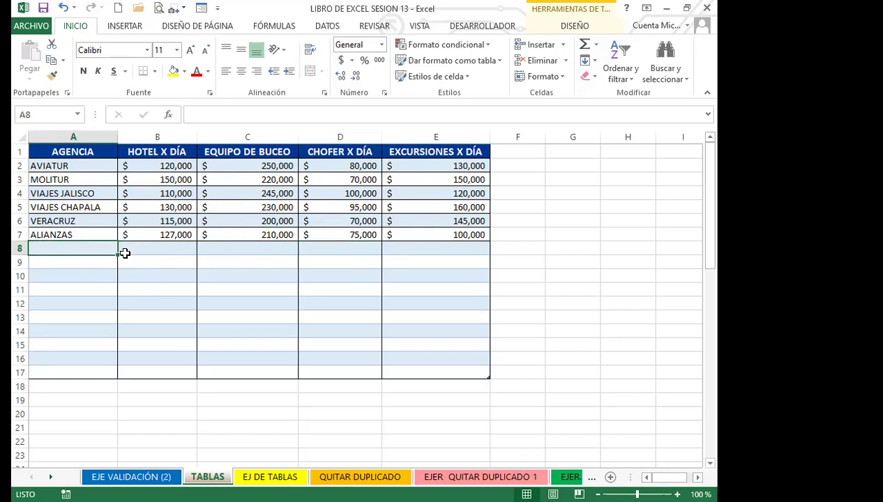
pyautogui.write('VERACRUZ')
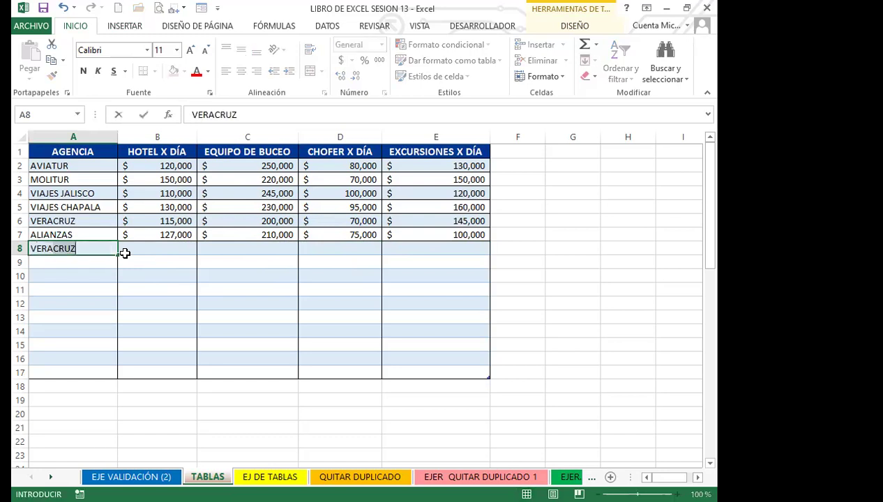
pyautogui.click(135, 249)
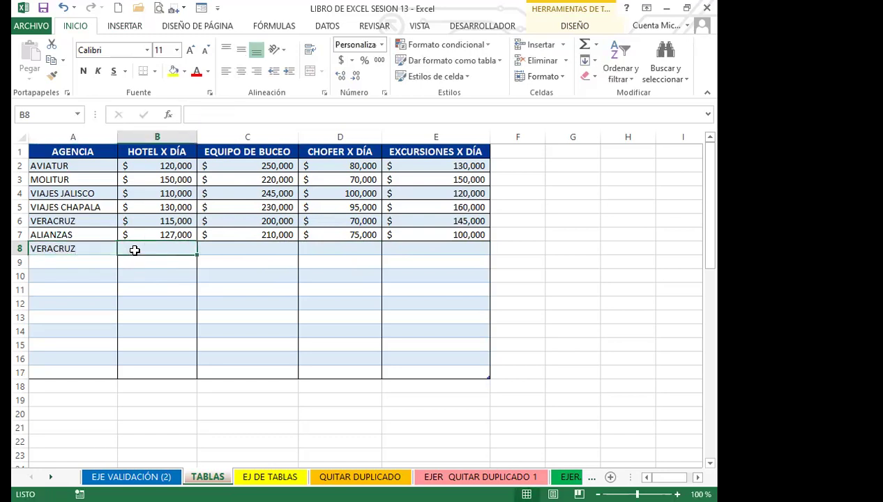
pyautogui.write('128000')
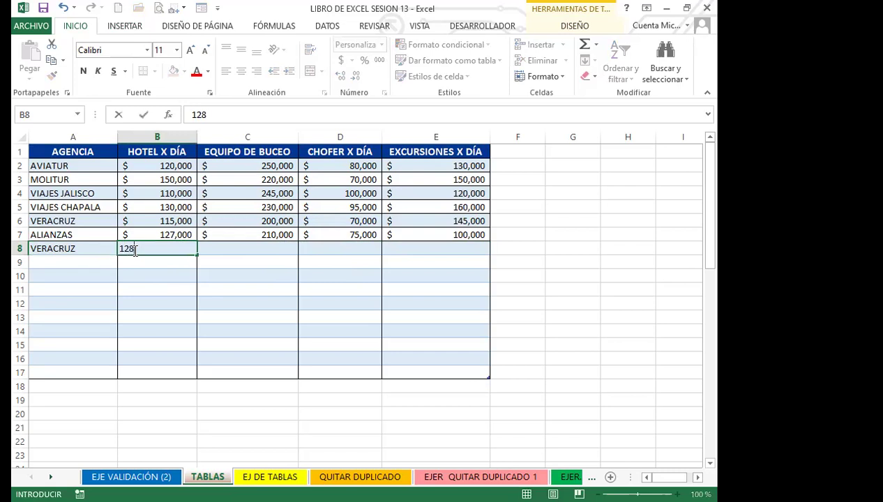
pyautogui.press('Return')
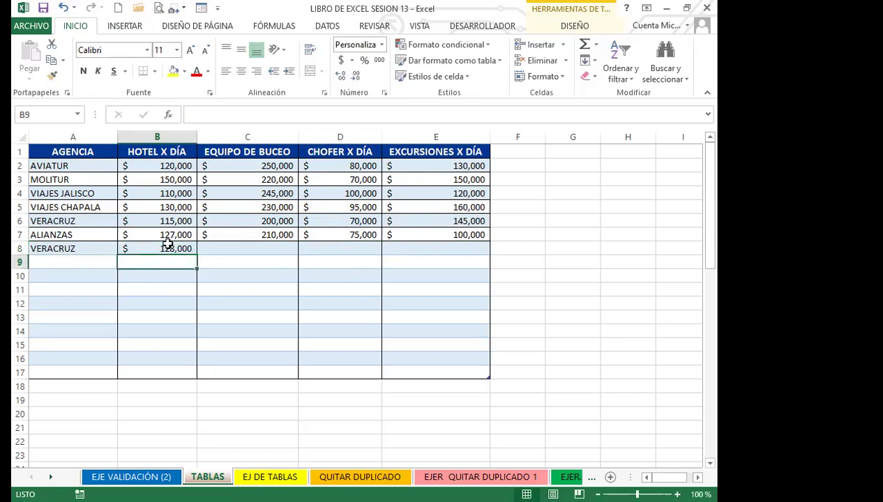
pyautogui.click(138, 248)
# - Set the EQUIPO DE BUCEO value in row 8 to 12500
pyautogui.click(227, 247)
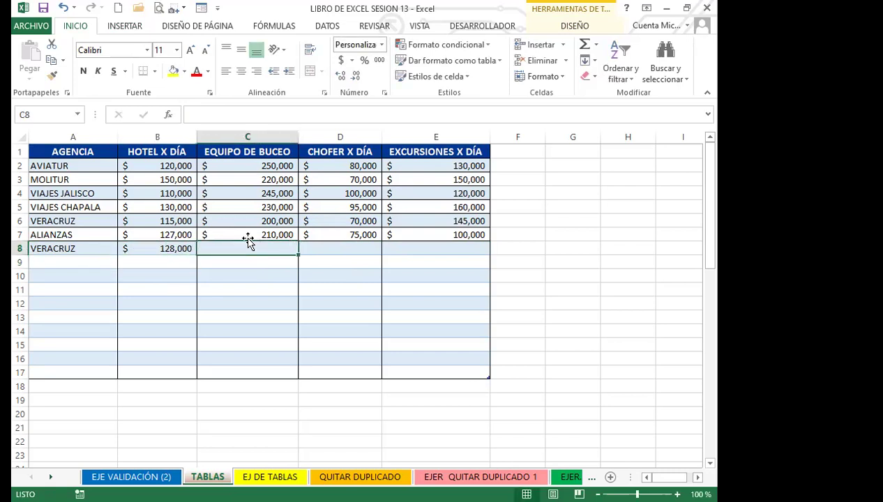
pyautogui.write('125')
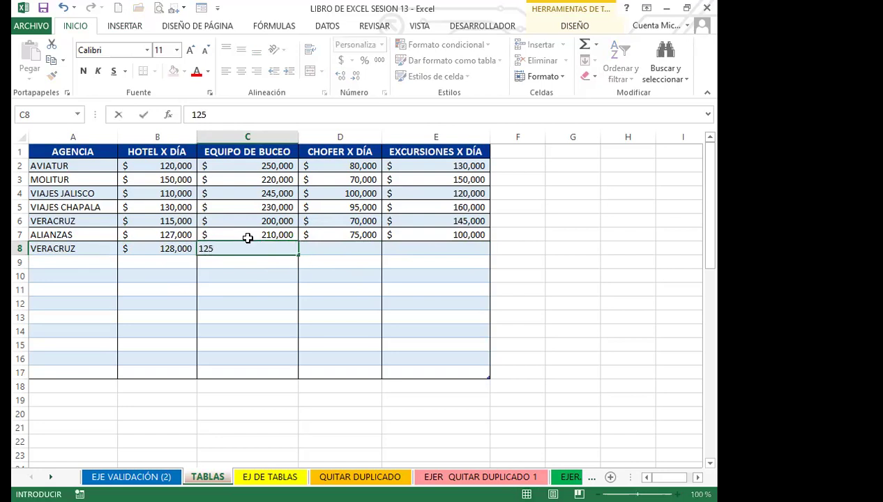
pyautogui.hotkey('ctrl', 'Return')
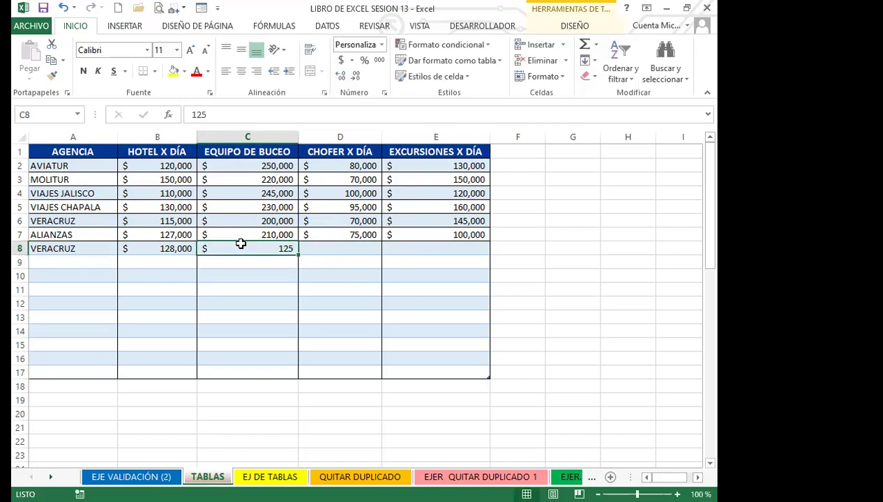
pyautogui.write('12500')
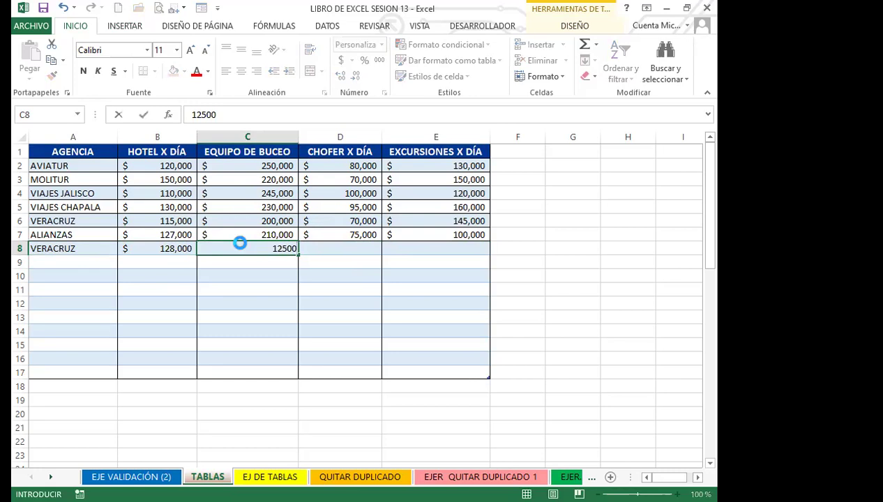
pyautogui.press('Return')
# - Complete row 8 with 75000 for CHOFER X DÍA and 1540 for EXCURSIONES X DÍA
pyautogui.click(331, 249)
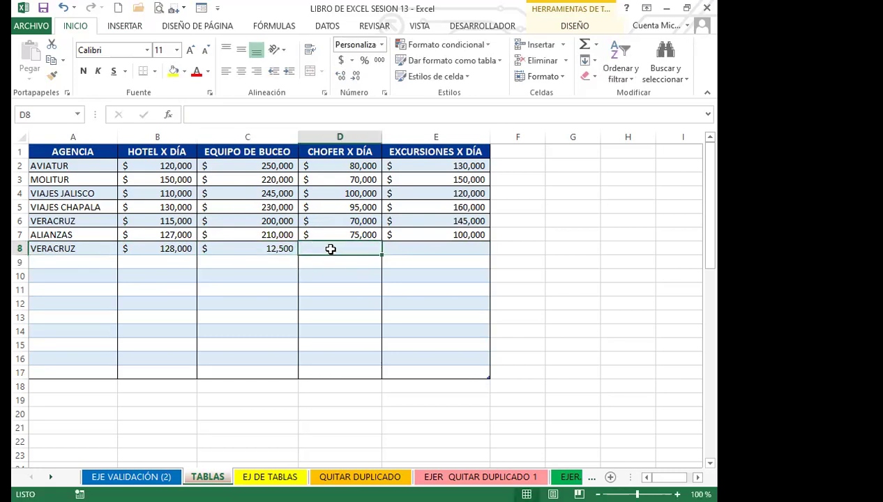
pyautogui.write('75000')
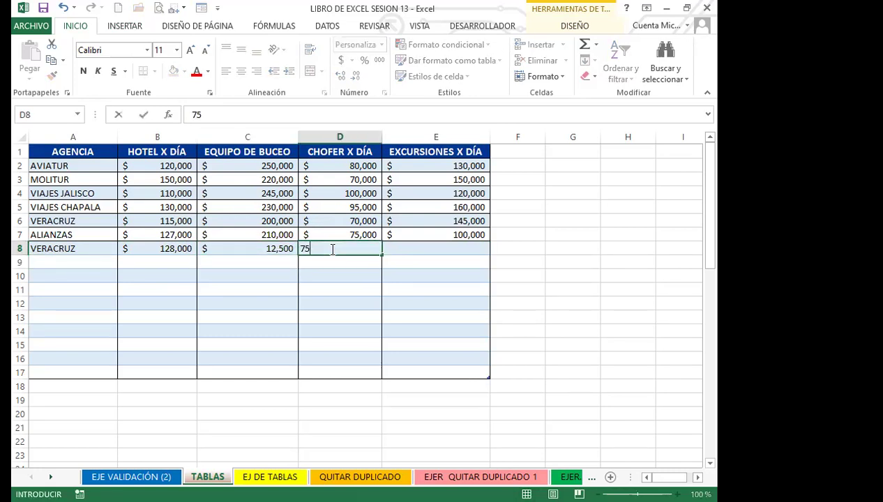
pyautogui.press('Return')
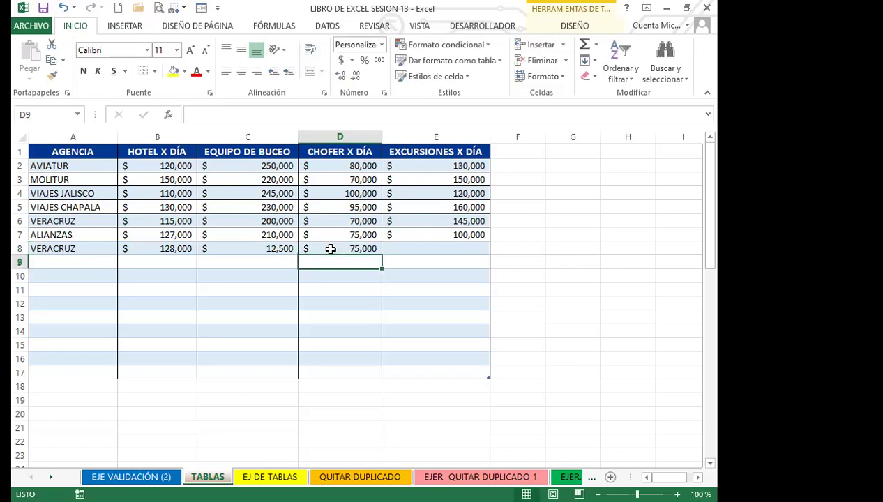
pyautogui.click(433, 247)
pyautogui.write('1540')
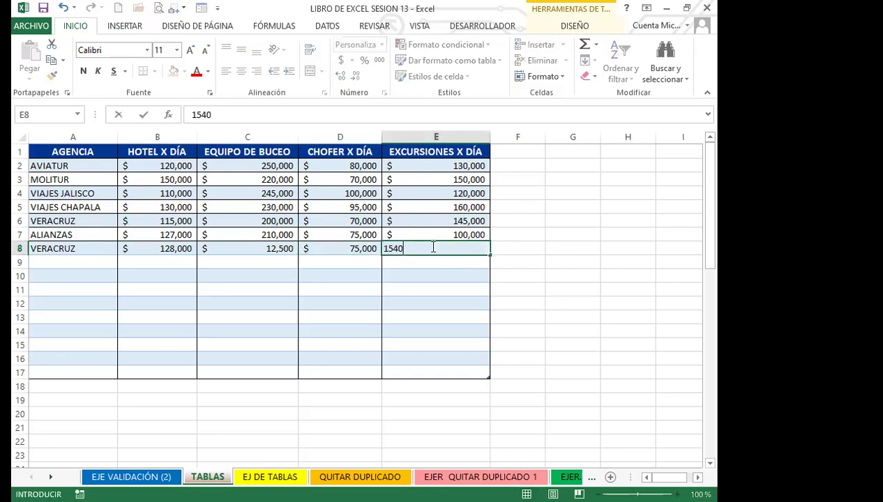
pyautogui.press('Return')
pyautogui.click(431, 247)
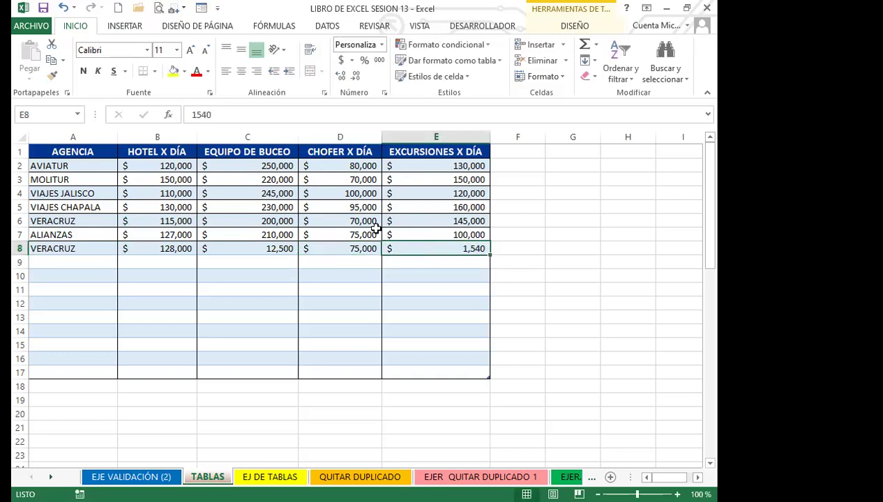
# - Try extending the agency table by its corner handle down to row 21, and undo the resize
pyautogui.click(70, 261)
pyautogui.click(104, 317)
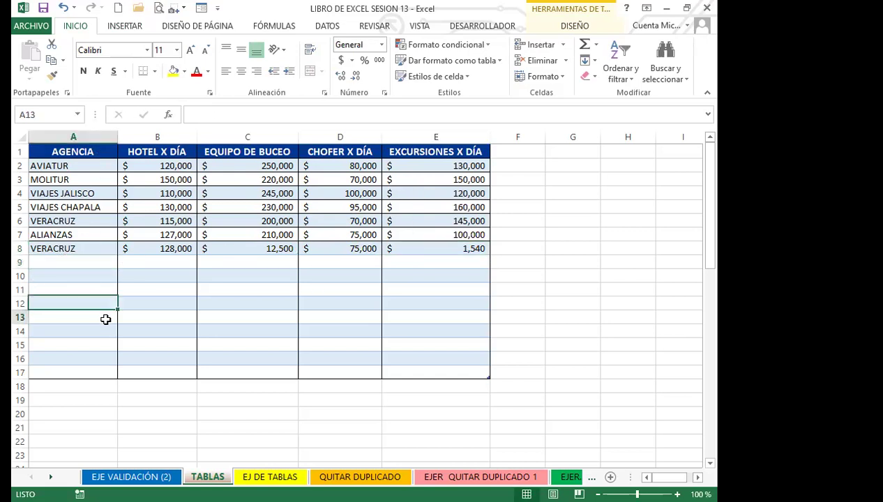
pyautogui.moveTo(486, 379); pyautogui.dragTo(489, 434)
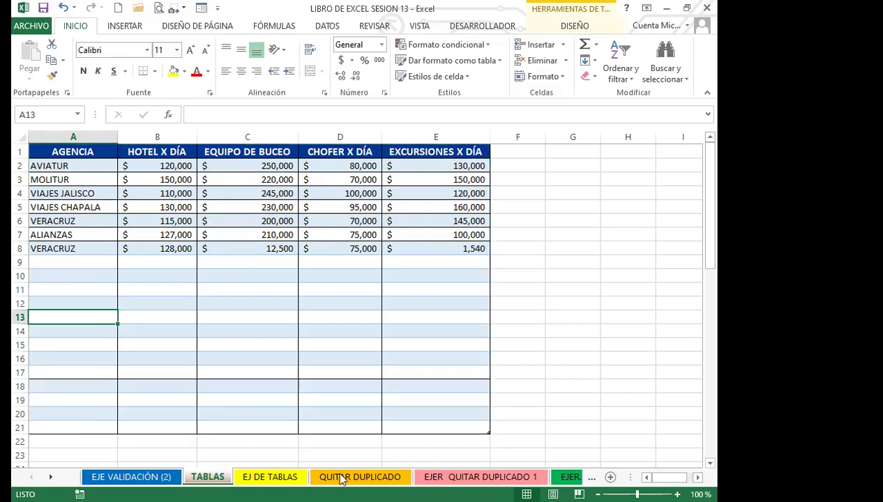
pyautogui.click(179, 402)
pyautogui.hotkey('ctrl', 'z')
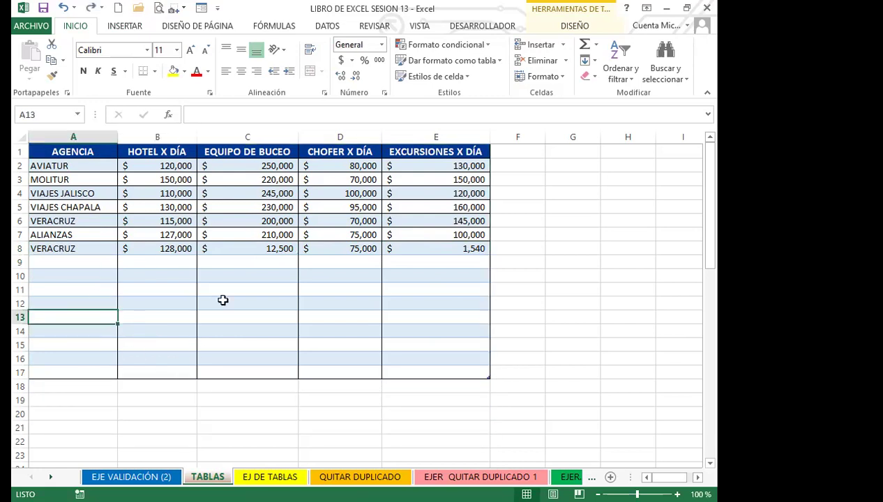
pyautogui.click(219, 300)
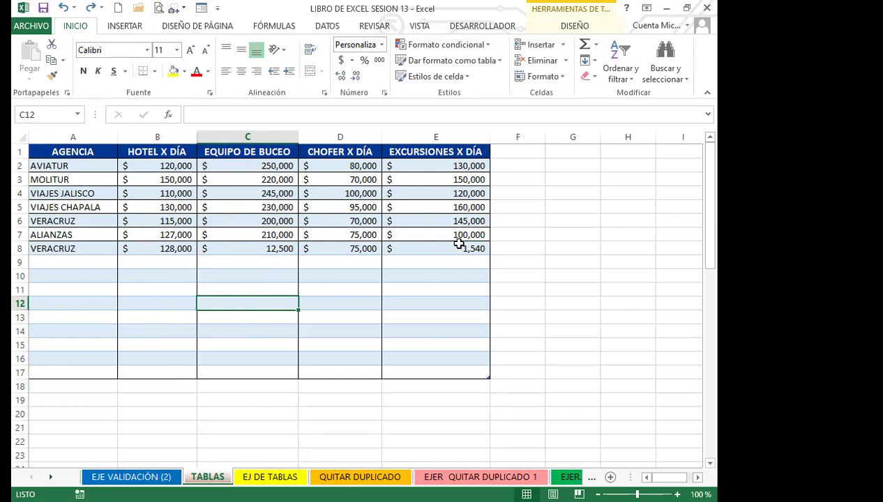
# - Look over the table design tools and the dialog for resizing the table range, and close it without changes
pyautogui.click(574, 26)
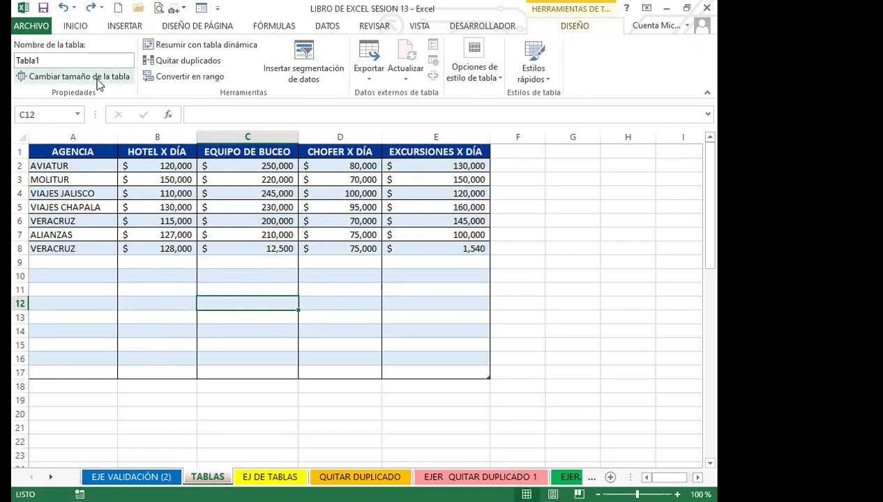
pyautogui.click(122, 169)
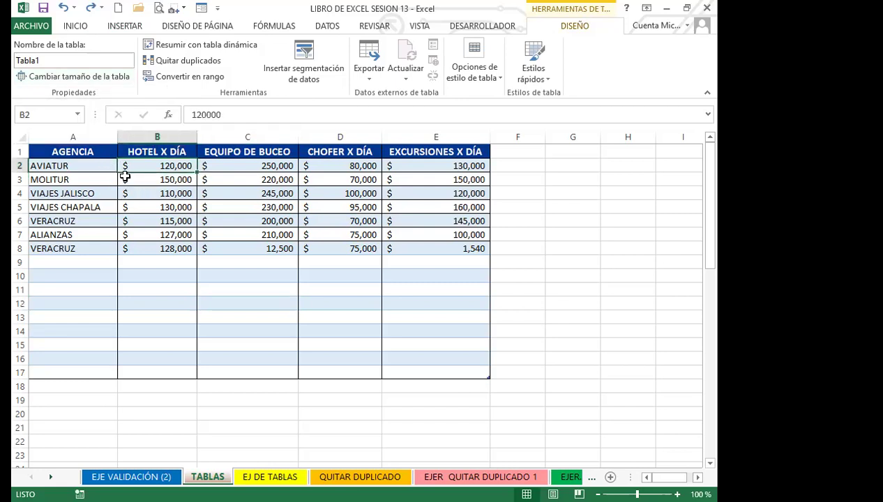
pyautogui.click(67, 77)
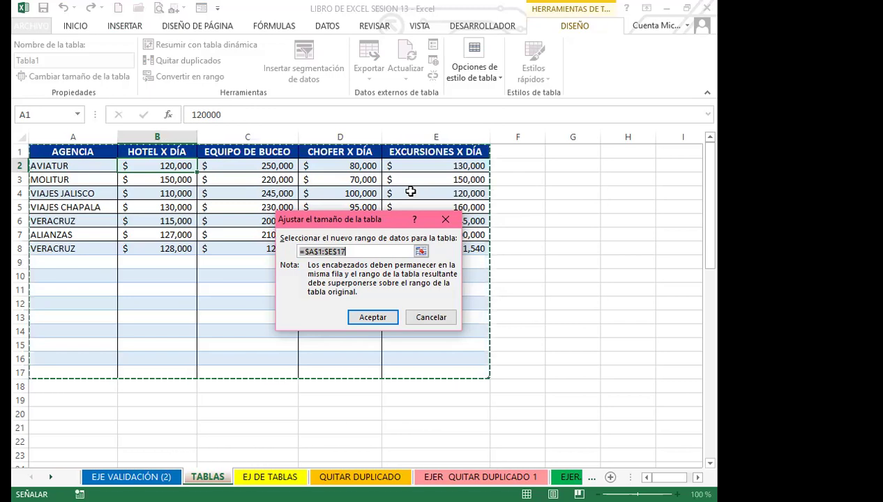
pyautogui.click(449, 219)
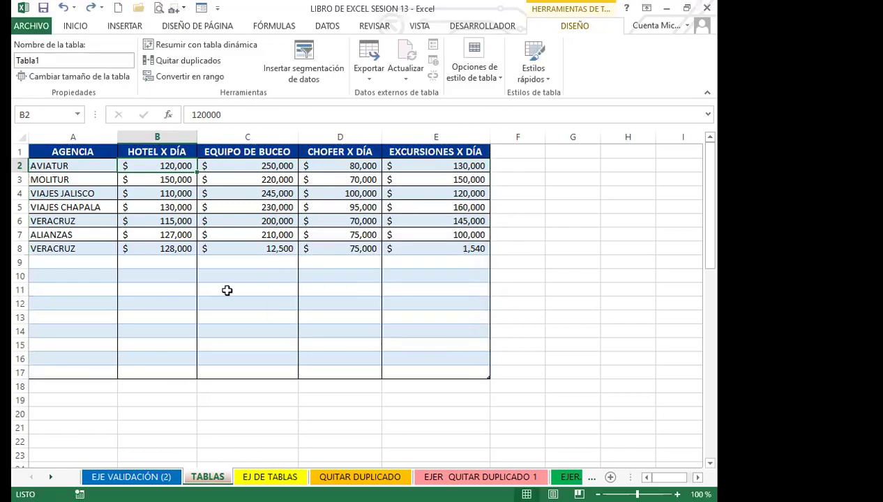
# - Shrink the agency table by its corner handle so that it ends at row 8, and check the cells below it
pyautogui.moveTo(485, 367); pyautogui.dragTo(469, 256)
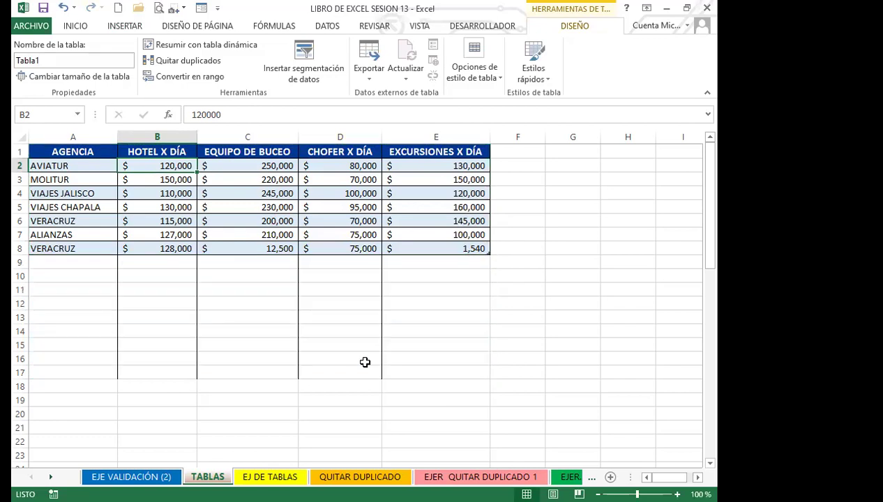
pyautogui.click(339, 319)
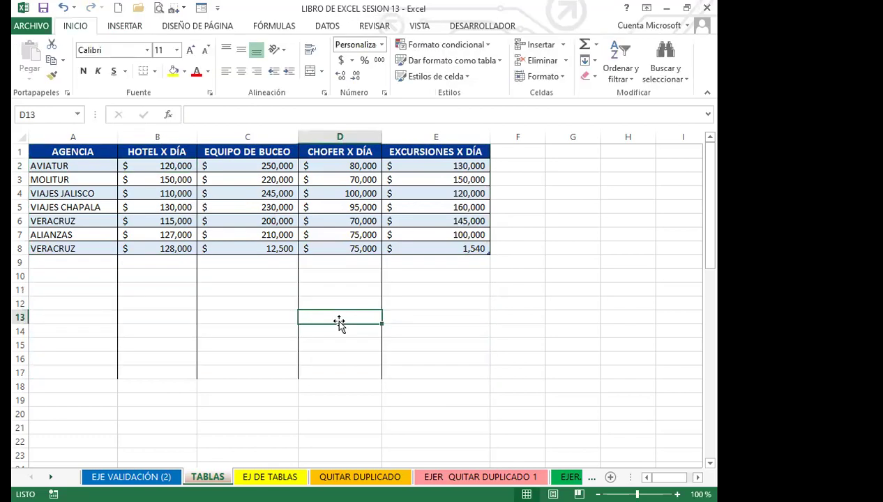
pyautogui.click(173, 289)
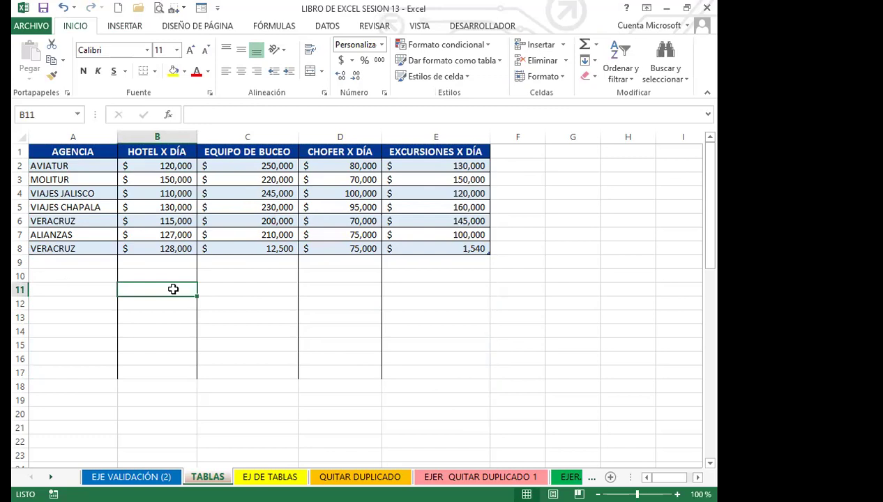
pyautogui.moveTo(93, 263); pyautogui.dragTo(426, 414)
pyautogui.click(345, 400)
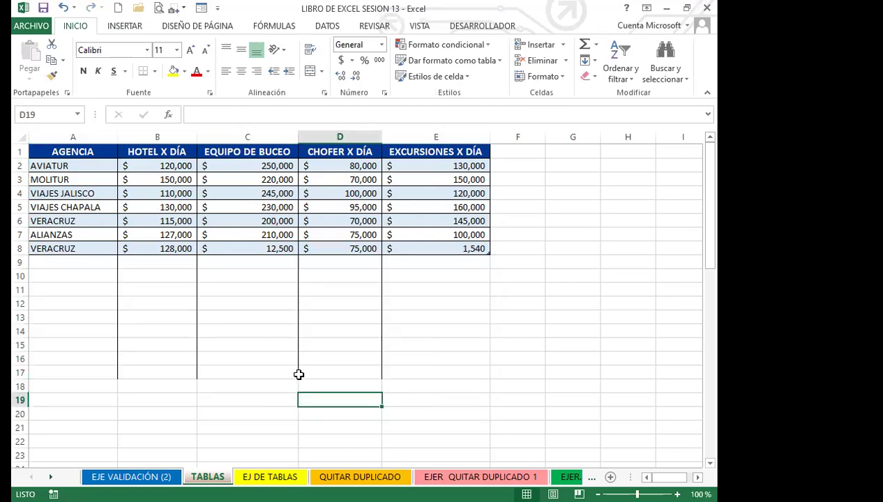
pyautogui.click(301, 374)
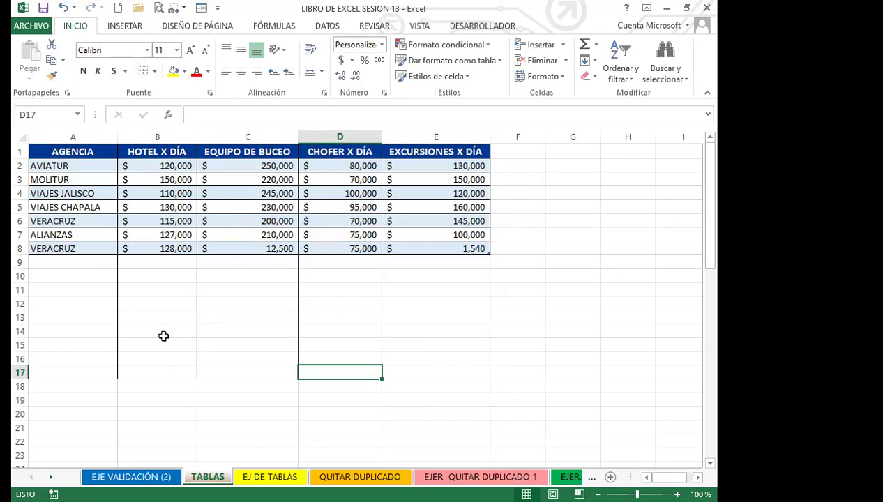
pyautogui.click(232, 372)
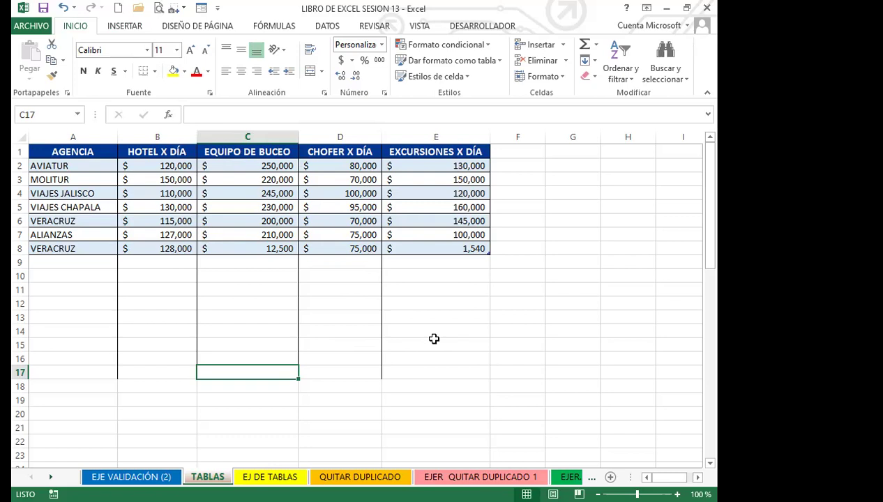
pyautogui.click(295, 236)
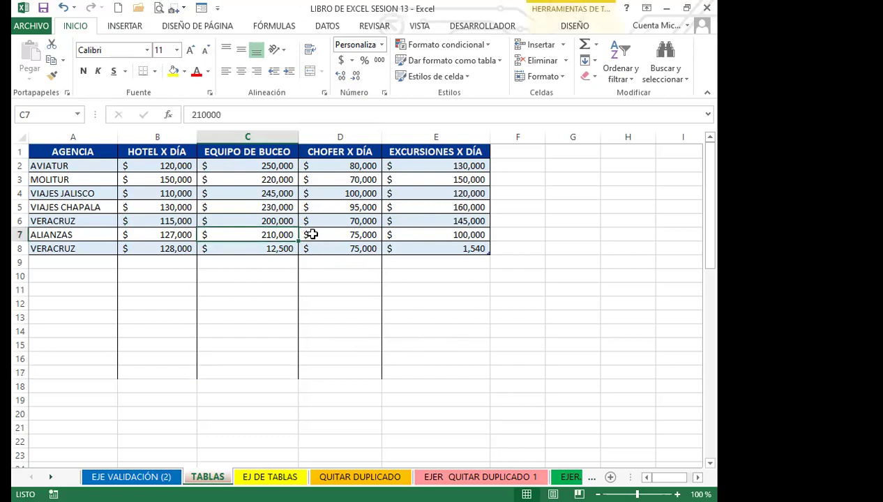
pyautogui.click(312, 219)
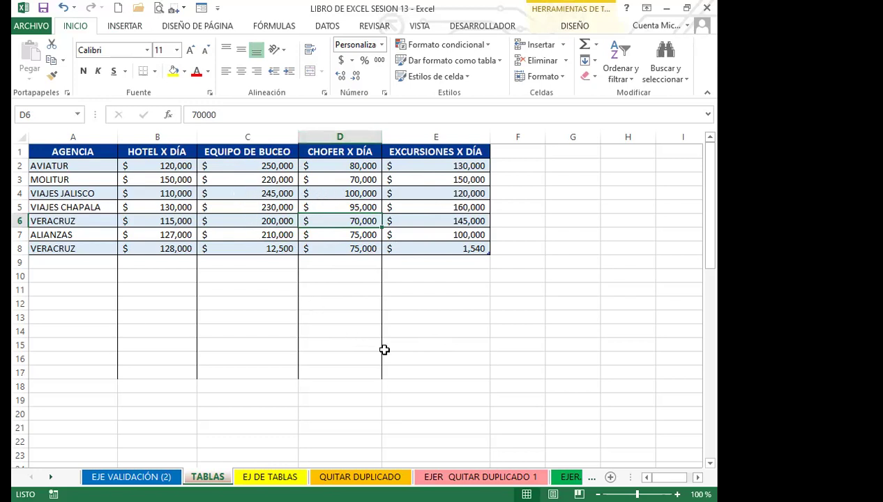
pyautogui.click(211, 260)
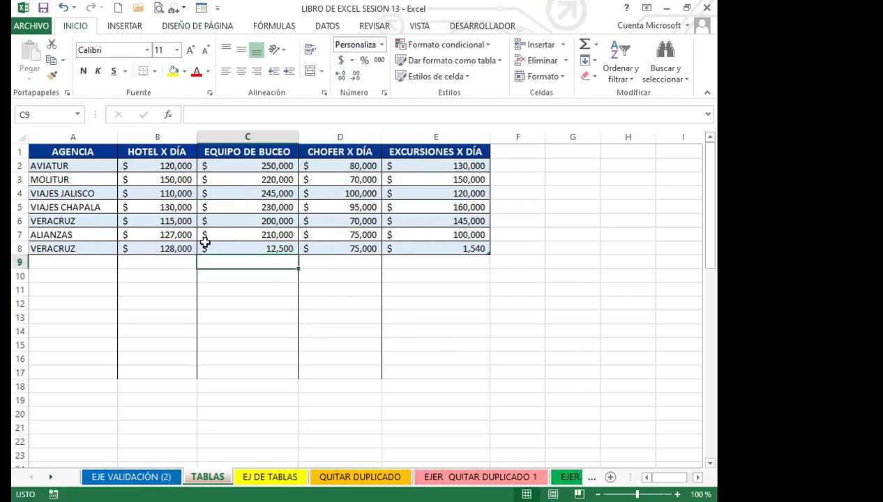
pyautogui.click(223, 218)
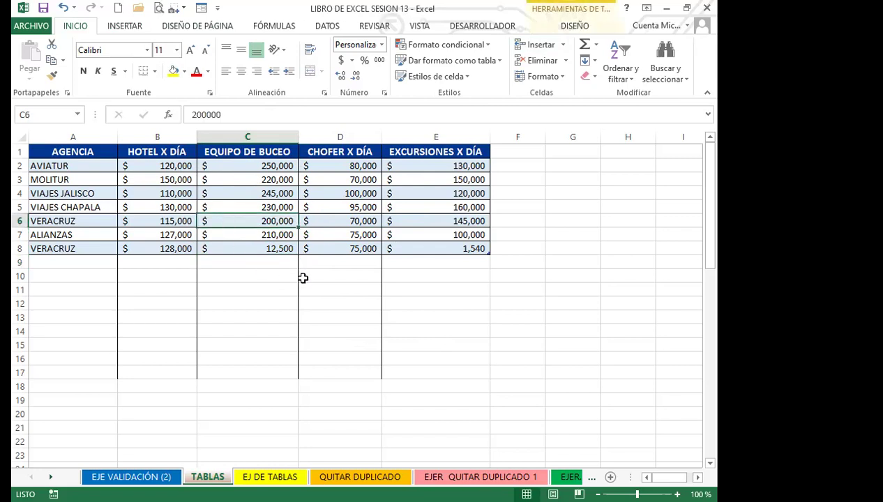
pyautogui.click(213, 247)
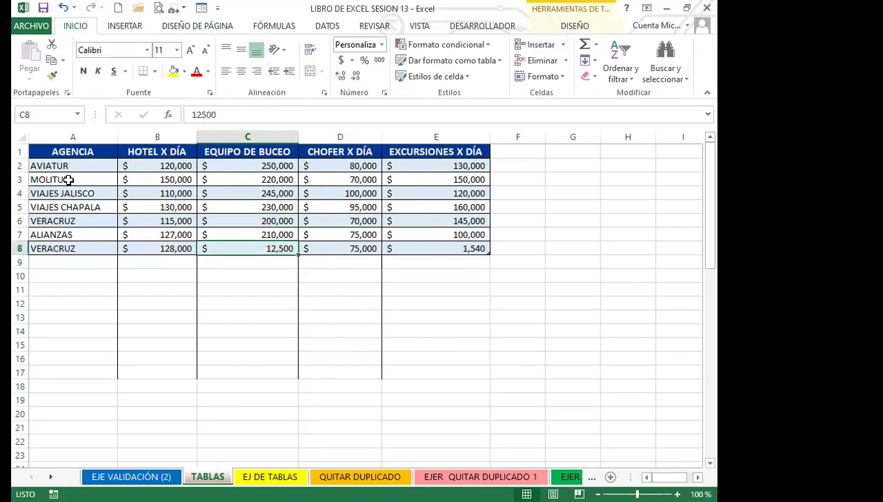
# - Convert the agency table A1:E8 into a normal range of cells and check cells inside and below it
pyautogui.moveTo(101, 153); pyautogui.dragTo(418, 242)
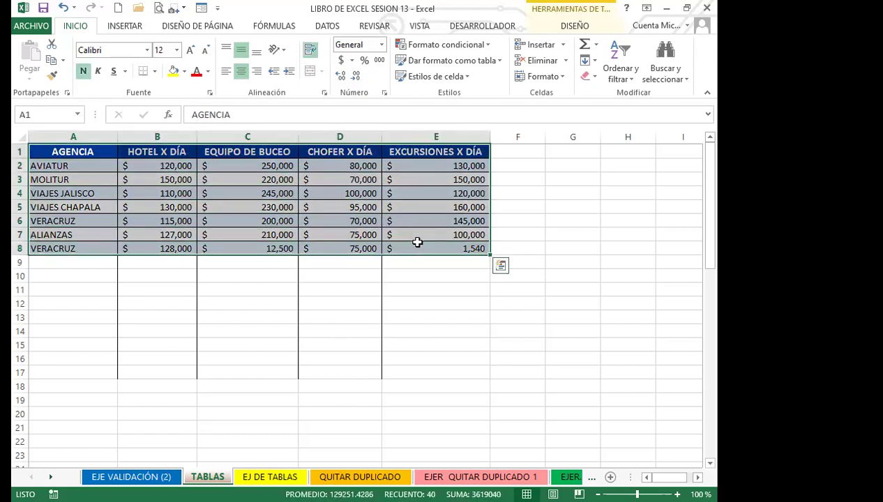
pyautogui.click(575, 26)
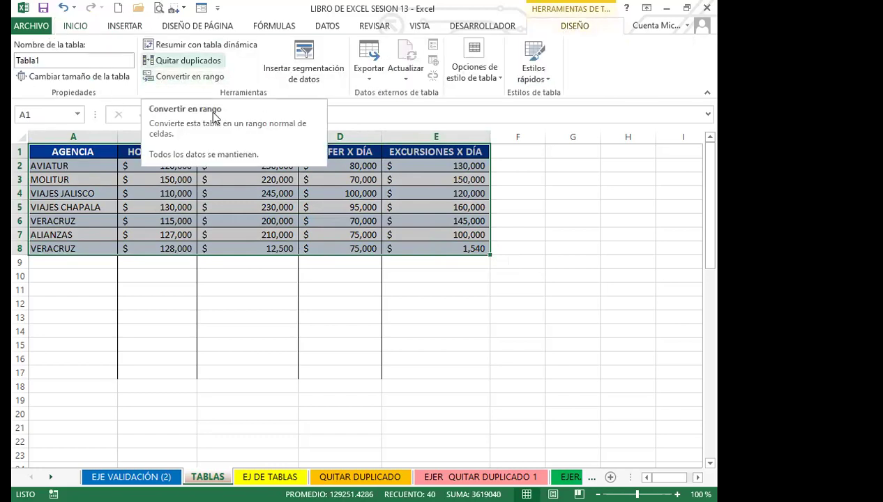
pyautogui.click(174, 77)
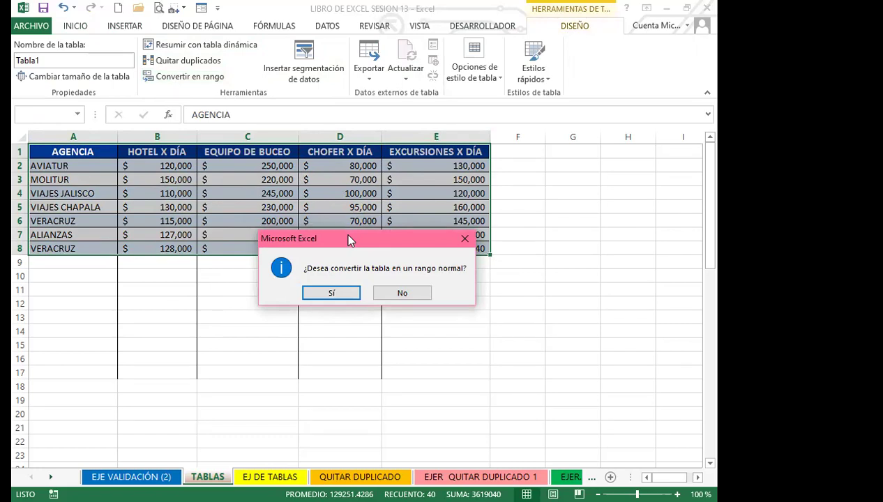
pyautogui.click(333, 291)
pyautogui.click(328, 289)
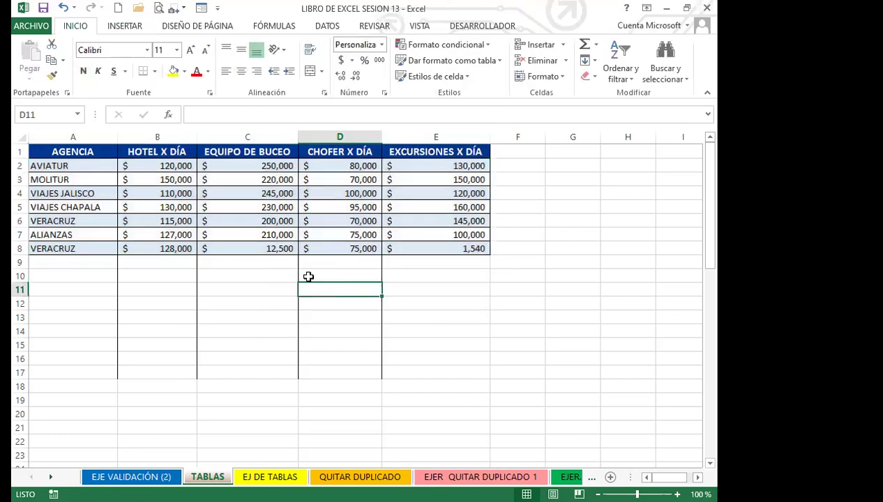
pyautogui.click(414, 250)
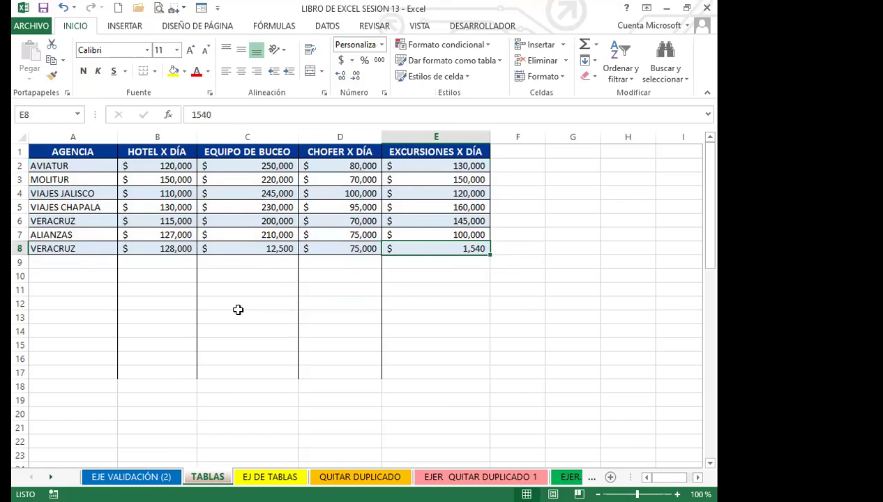
pyautogui.click(310, 276)
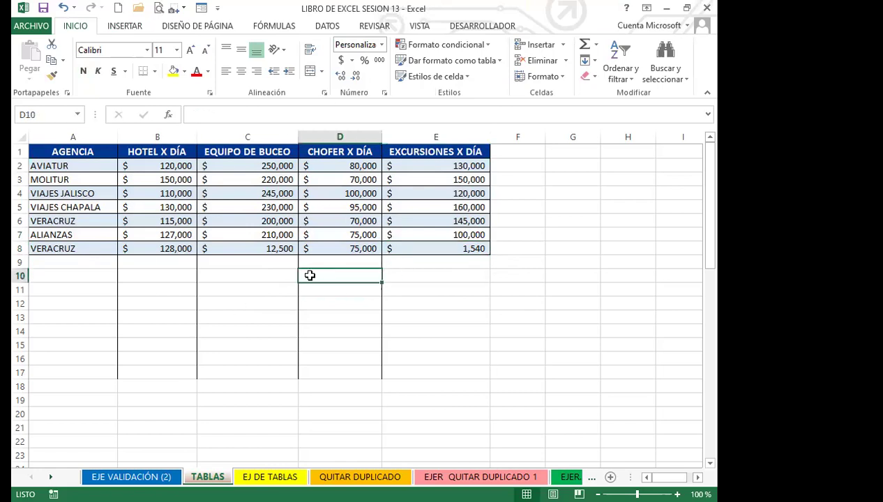
# - Try filling the last EXCURSIONES X DÍA value in E8 down the empty rows, and undo the fill
pyautogui.click(466, 248)
pyautogui.moveTo(491, 256); pyautogui.dragTo(493, 367)
pyautogui.hotkey('ctrl', 'z')
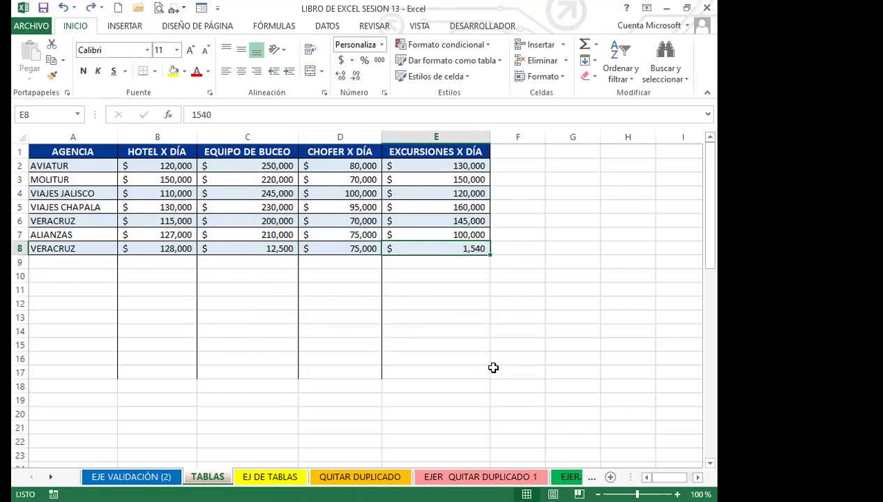
pyautogui.click(453, 357)
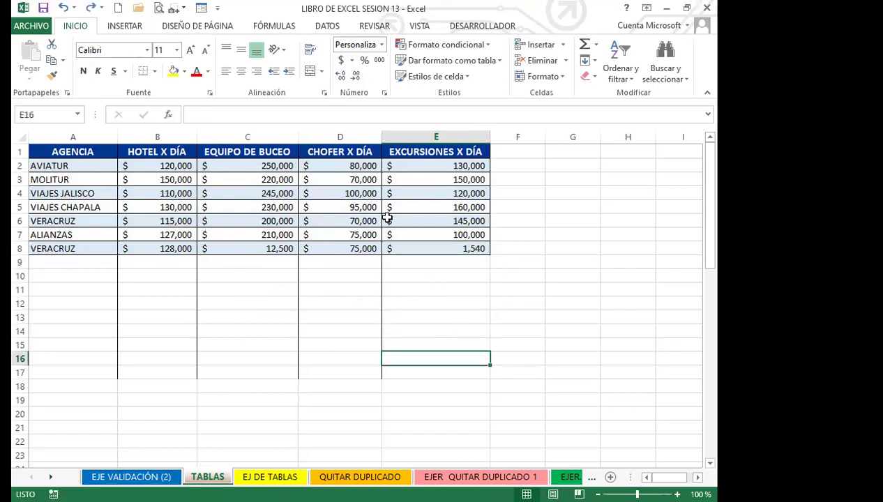
pyautogui.click(274, 319)
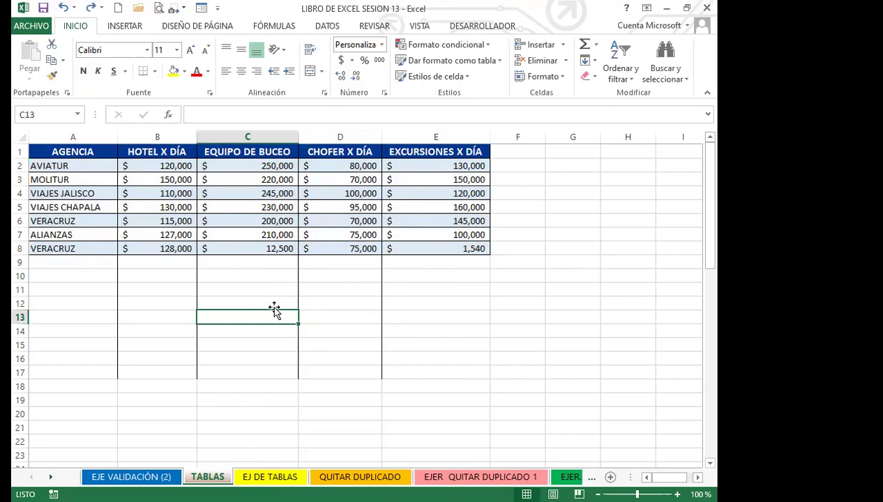
# - Remove the fill colour from the agency data in A2:E8
pyautogui.click(221, 205)
pyautogui.moveTo(86, 165); pyautogui.dragTo(460, 247)
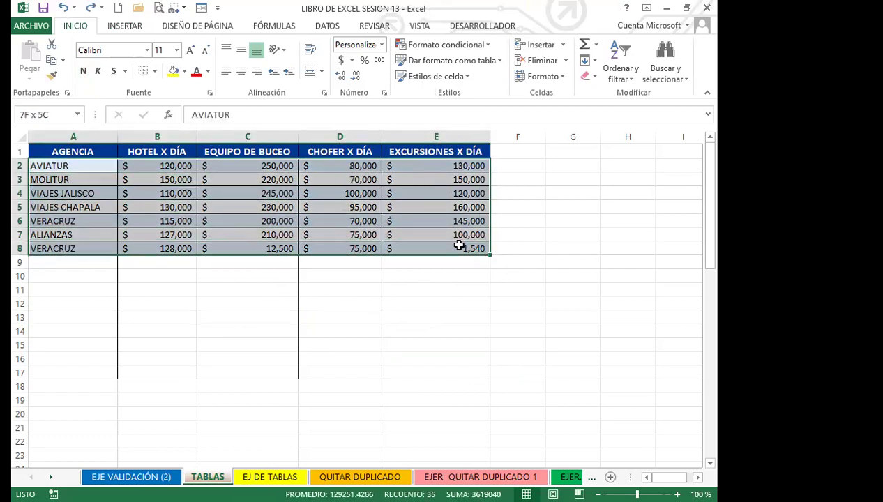
pyautogui.click(184, 72)
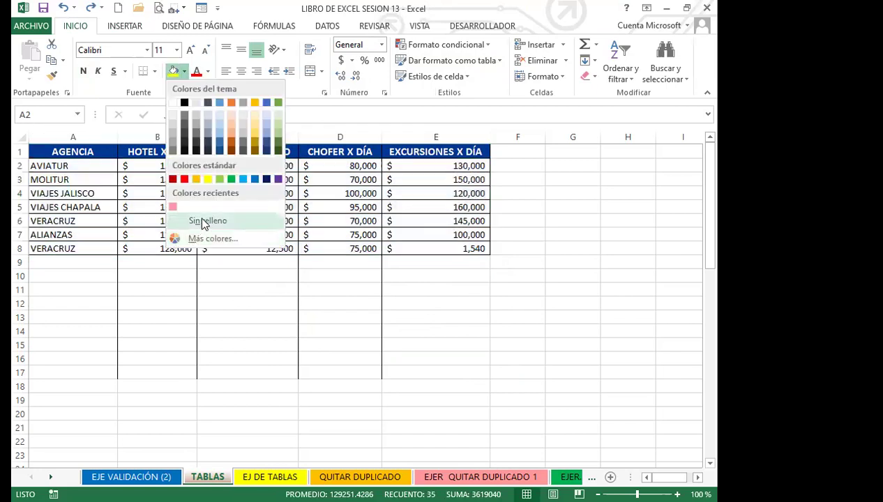
pyautogui.click(200, 220)
# - Delete the empty rows with leftover vertical borders, starting at row 9 below the agency data
pyautogui.moveTo(20, 269); pyautogui.dragTo(20, 270)
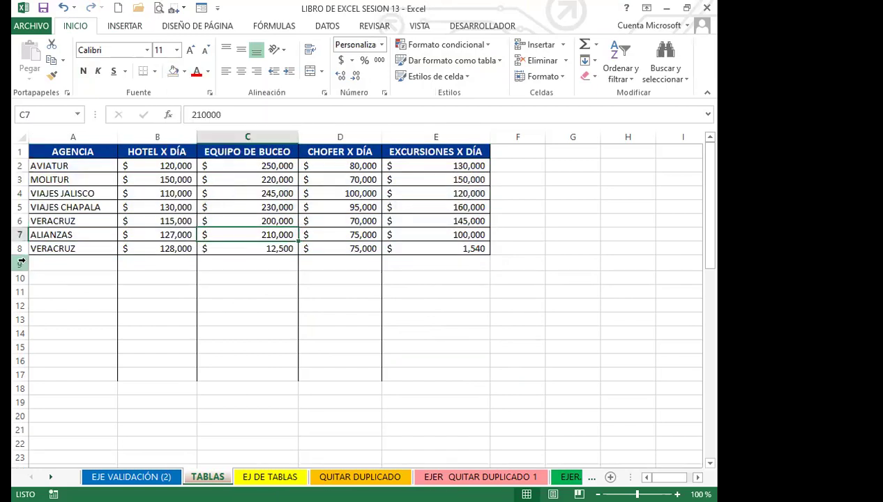
pyautogui.click(23, 270)
pyautogui.click(537, 61)
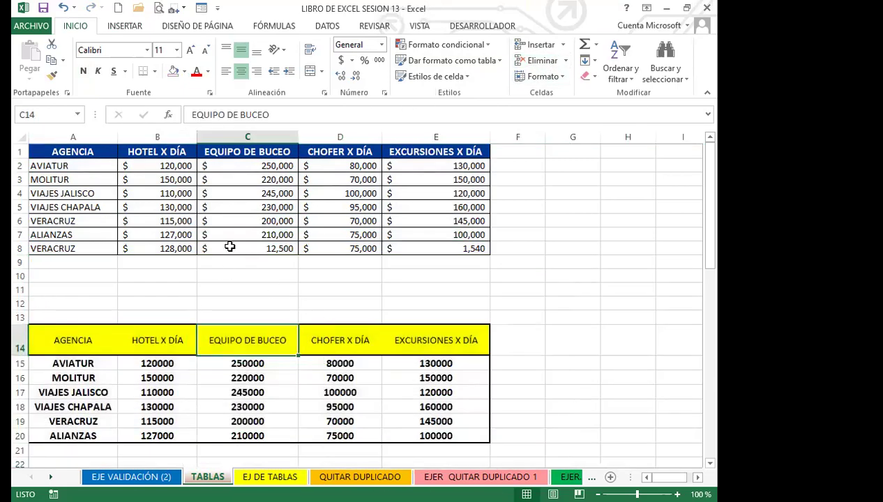
# - Insert 12 blank rows at row 11 so that the yellow-headed agency table starts at row 26
pyautogui.click(17, 291)
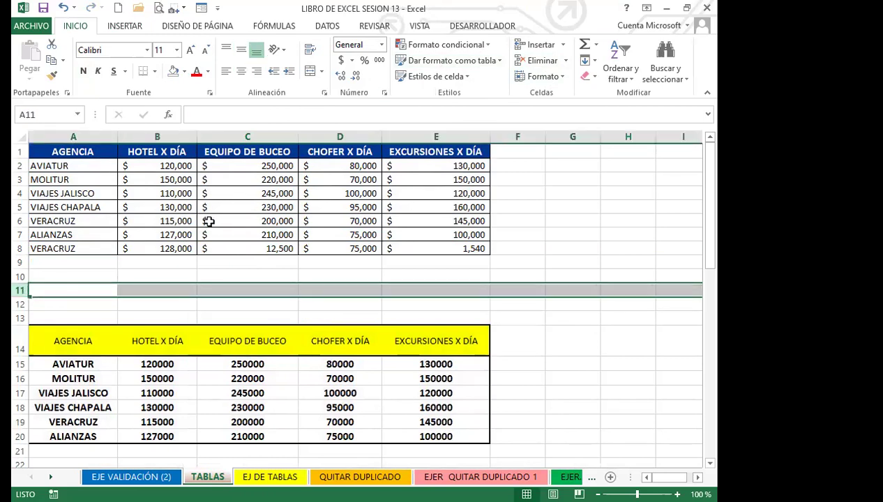
pyautogui.click(539, 46)
pyautogui.click(539, 46)
pyautogui.click(538, 46)
pyautogui.click(539, 46)
pyautogui.click(539, 46)
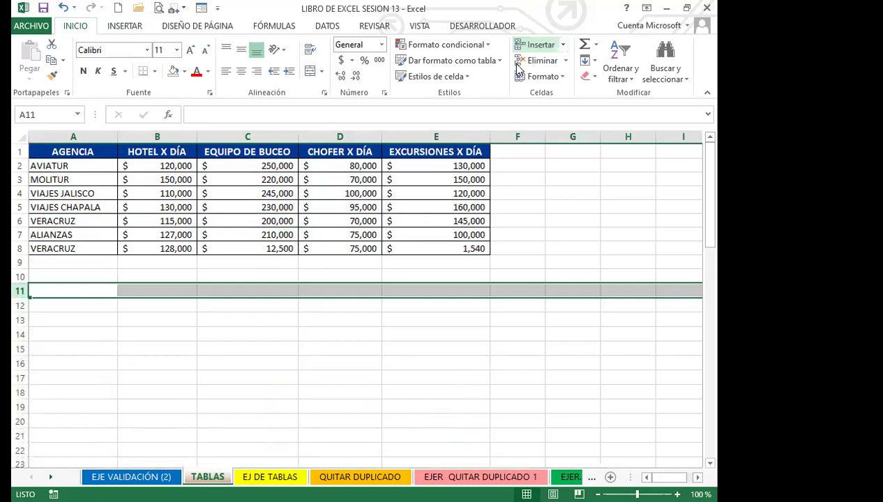
pyautogui.click(171, 379)
pyautogui.click(139, 273)
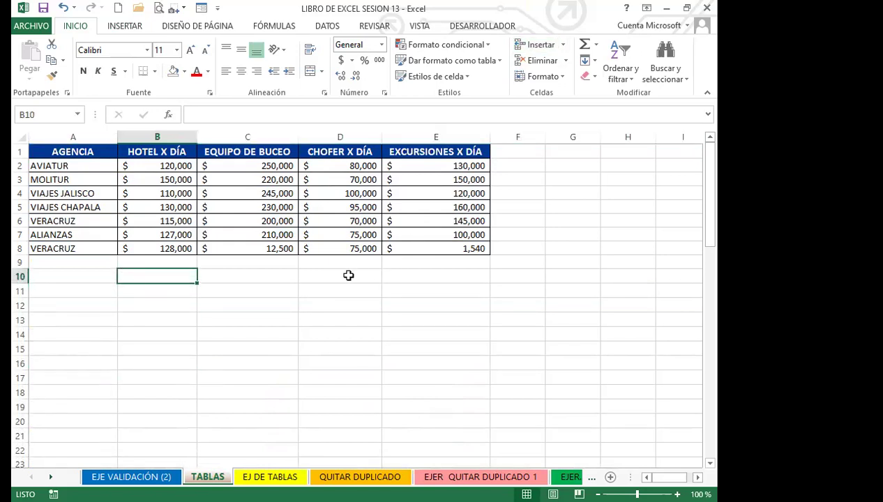
# - Try filling the VERACRUZ record A8:E8 down to row 16, and undo the fill
pyautogui.moveTo(101, 251); pyautogui.dragTo(491, 368)
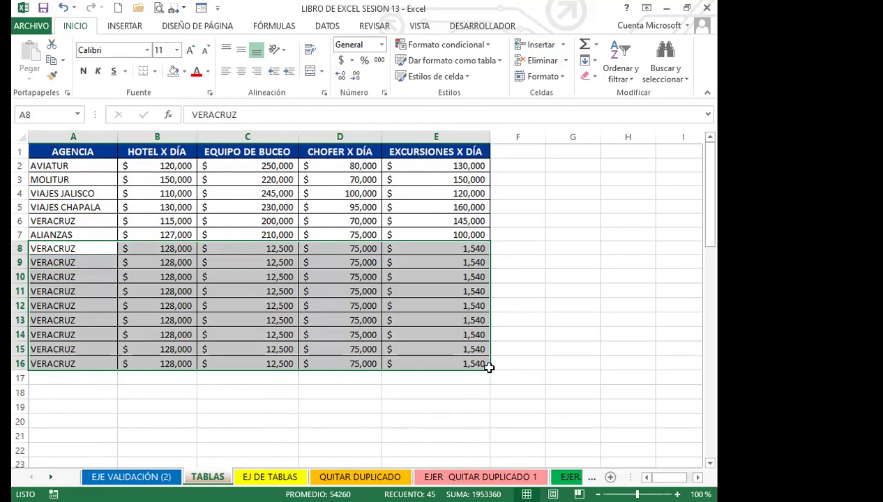
pyautogui.hotkey('ctrl', 'z')
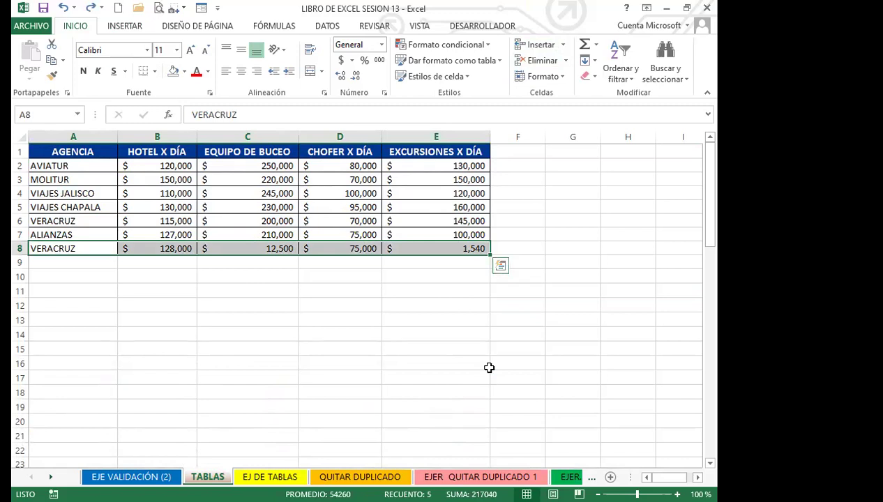
pyautogui.click(237, 209)
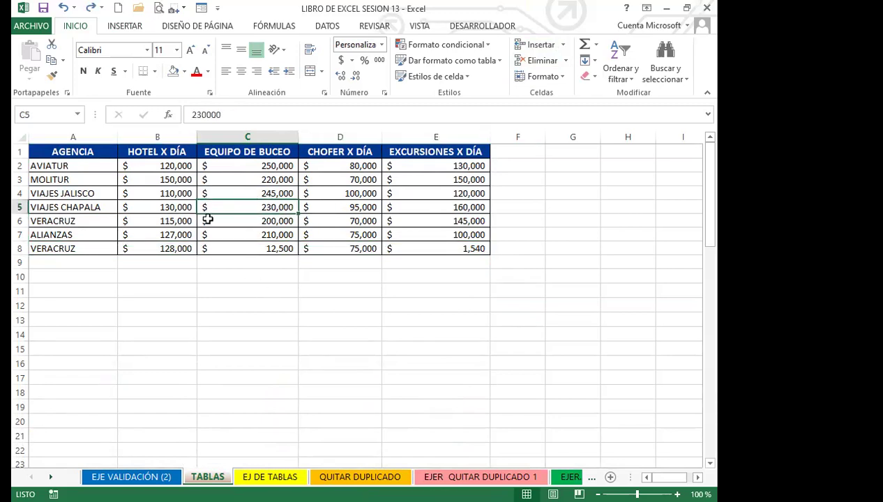
pyautogui.click(243, 220)
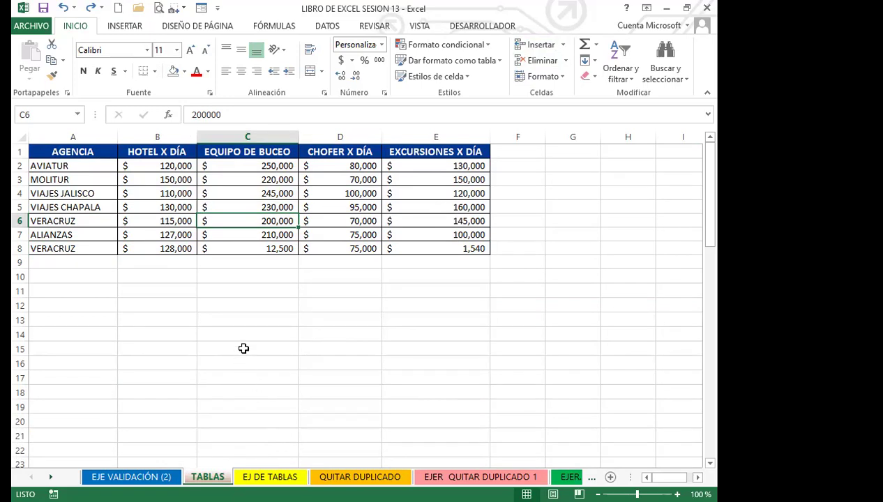
pyautogui.click(238, 198)
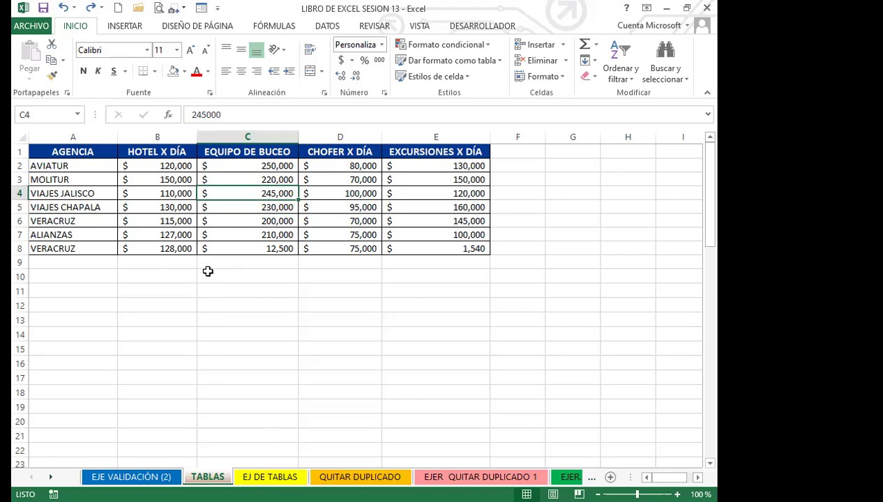
# - Examine the headers and records of the yellow-headed agency table in rows 26 to 32
pyautogui.scroll(-8, 205, 290)
pyautogui.click(170, 329)
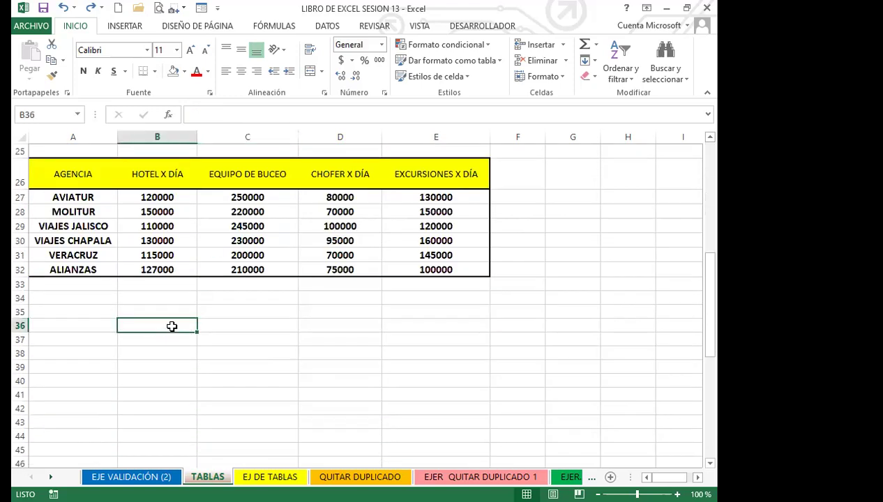
pyautogui.scroll(3, 249, 338)
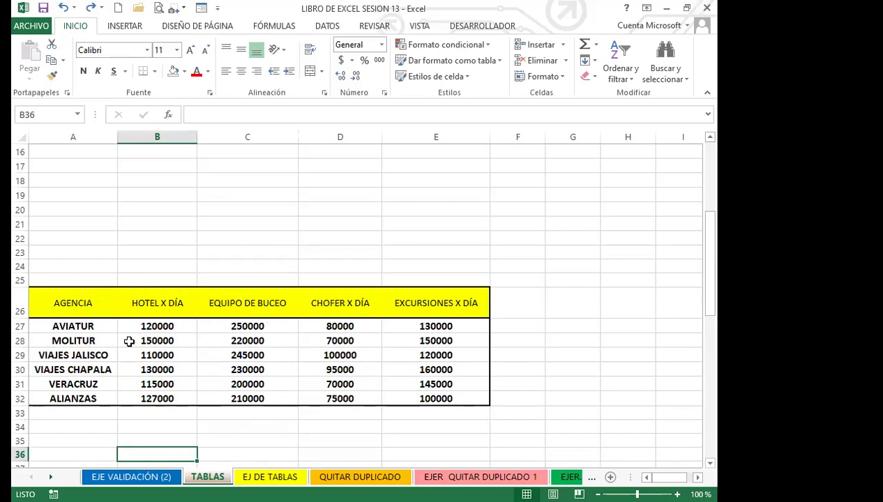
pyautogui.click(317, 396)
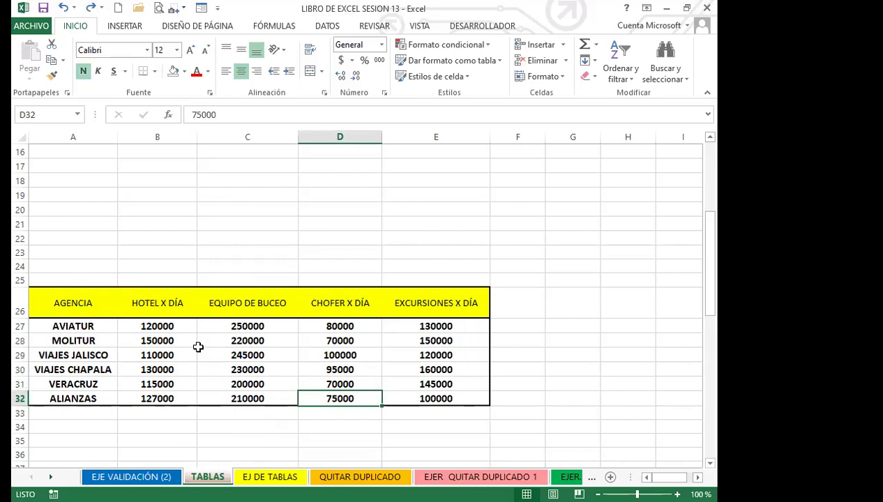
pyautogui.click(131, 364)
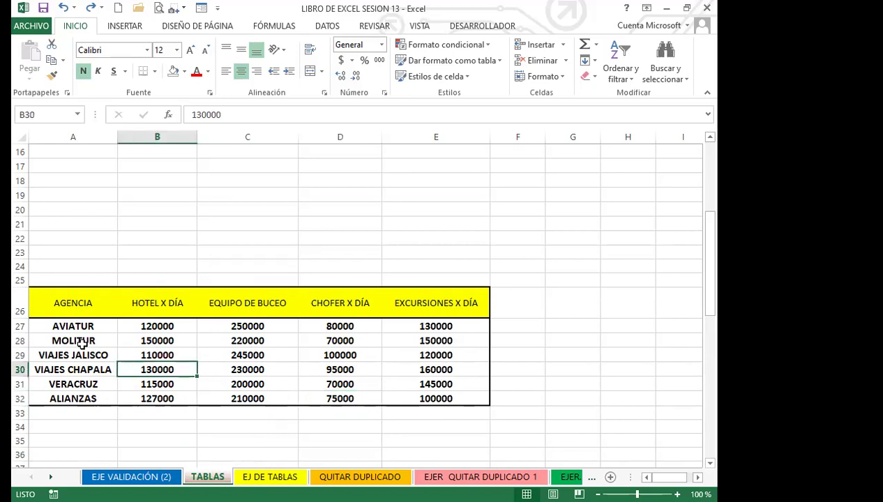
pyautogui.click(70, 305)
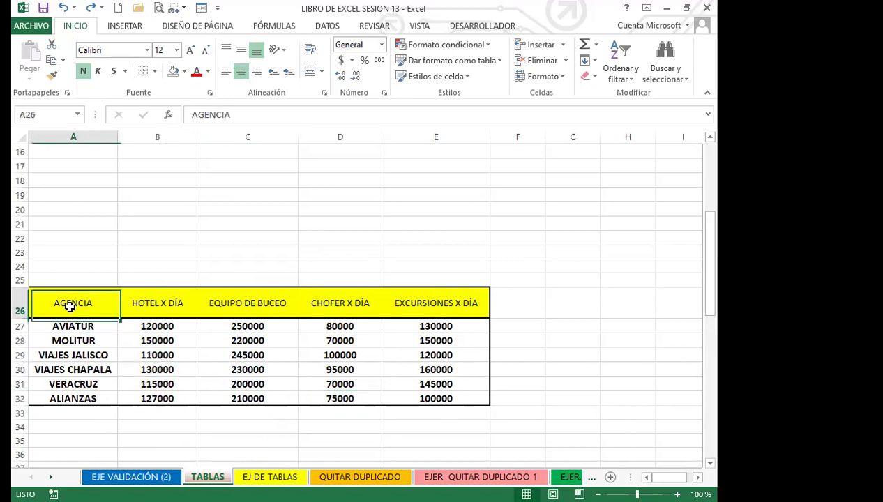
pyautogui.click(388, 302)
pyautogui.click(94, 330)
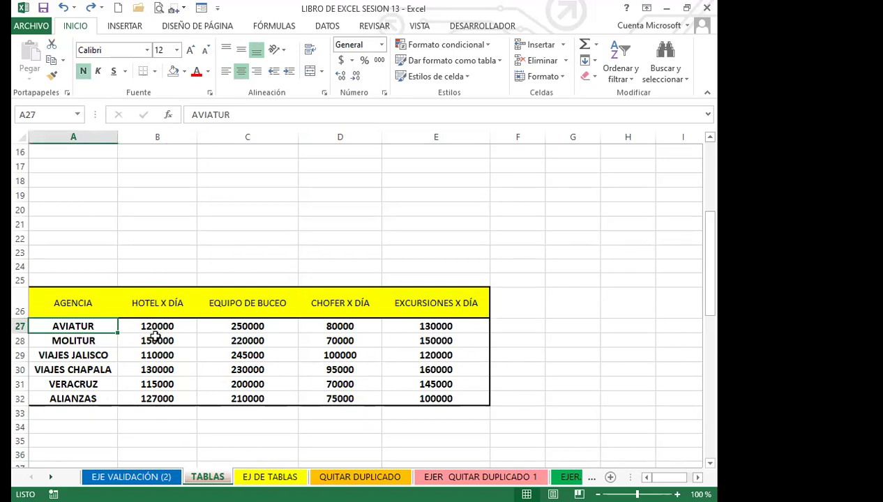
pyautogui.click(269, 368)
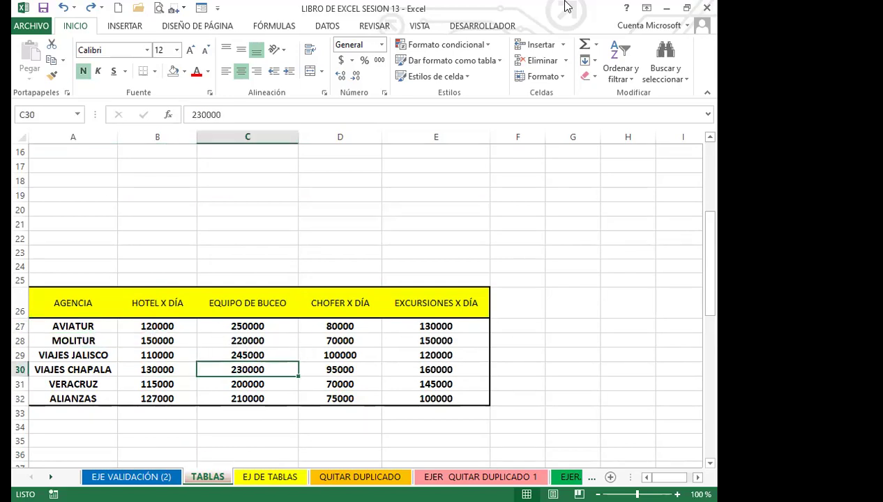
pyautogui.click(247, 328)
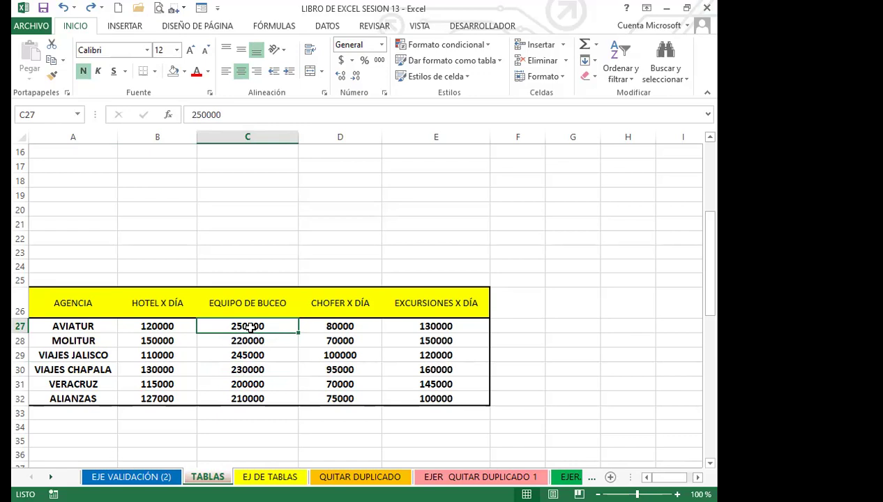
pyautogui.click(124, 26)
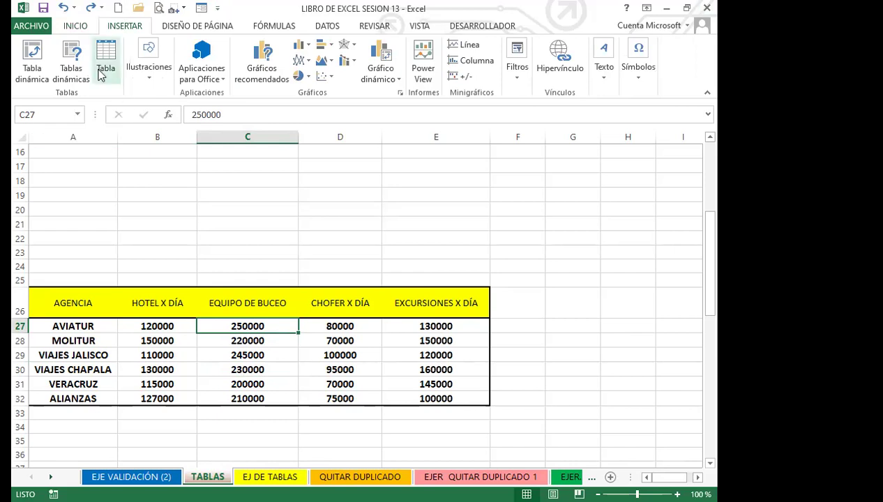
pyautogui.click(74, 26)
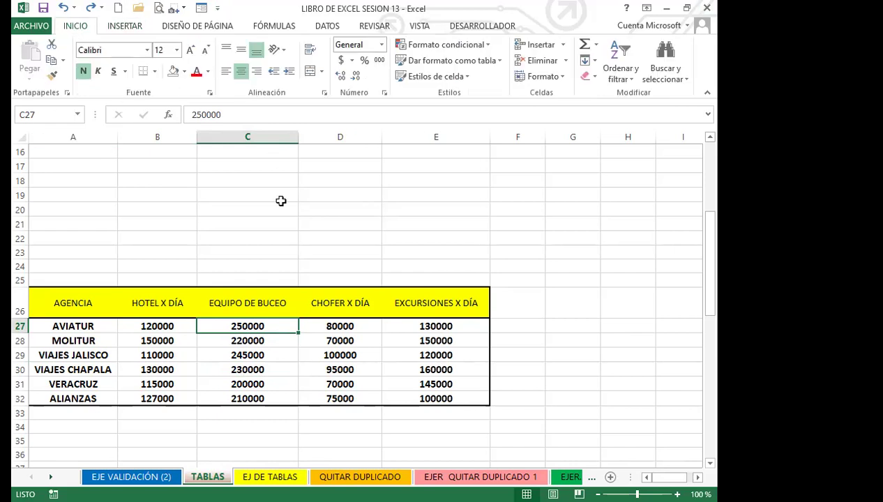
pyautogui.click(287, 223)
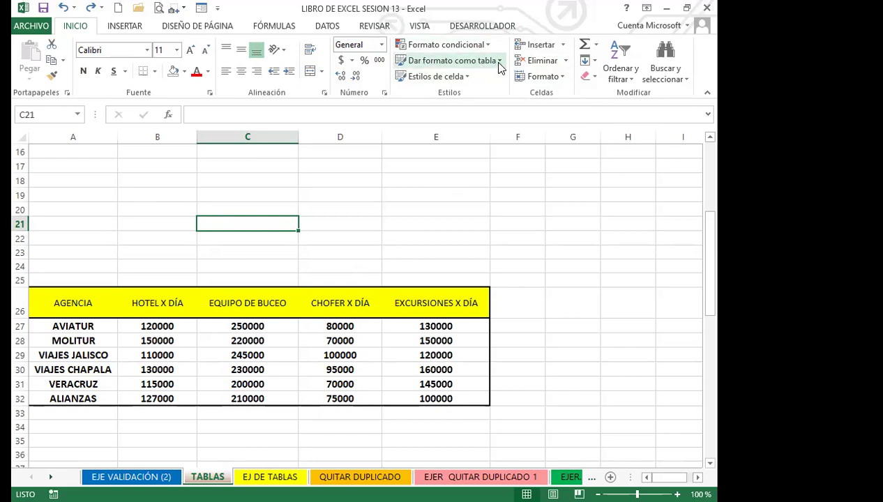
# - Format the yellow-headed agency data A26:E32 as a table with headers, using the dark style with gold header and grey bands
pyautogui.click(226, 353)
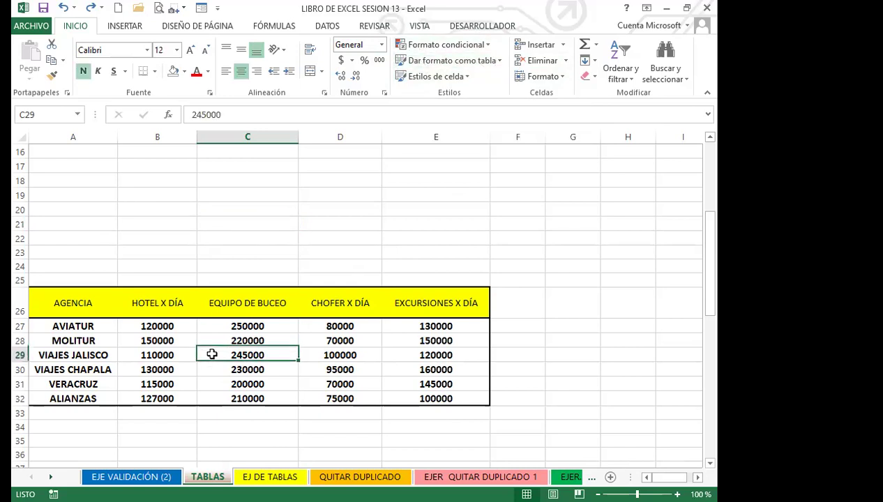
pyautogui.click(501, 61)
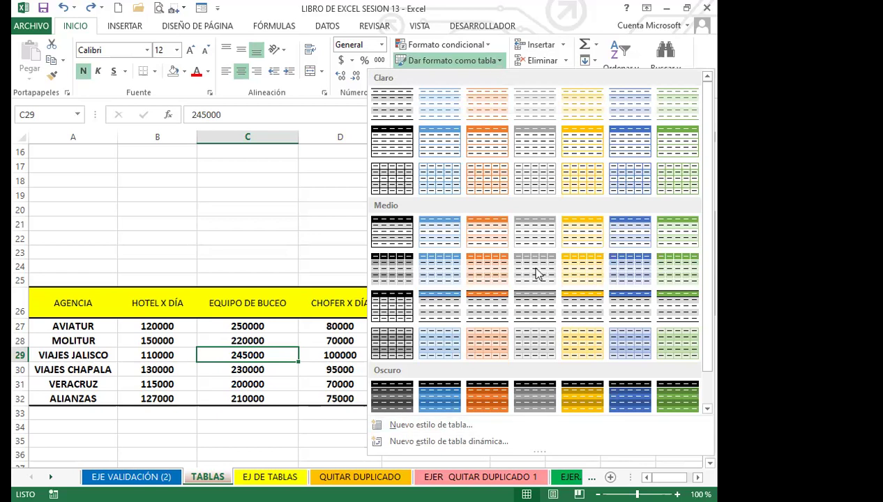
pyautogui.scroll(-1, 537, 272)
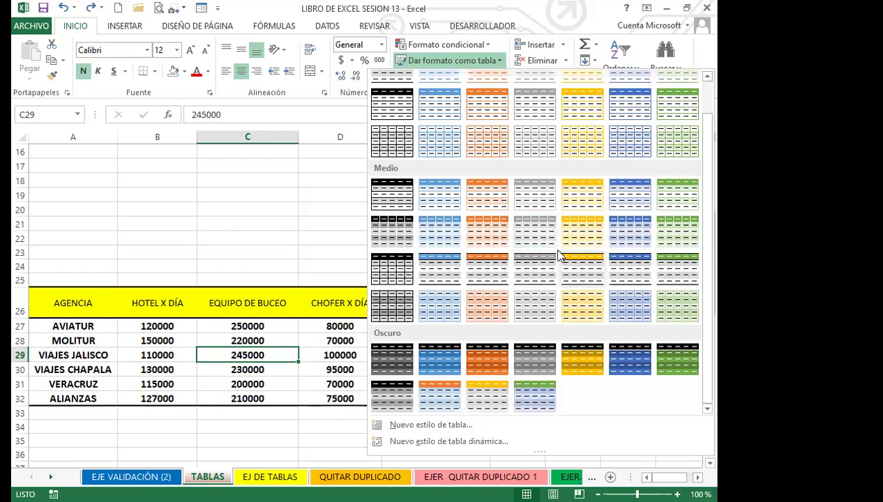
pyautogui.scroll(1, 551, 251)
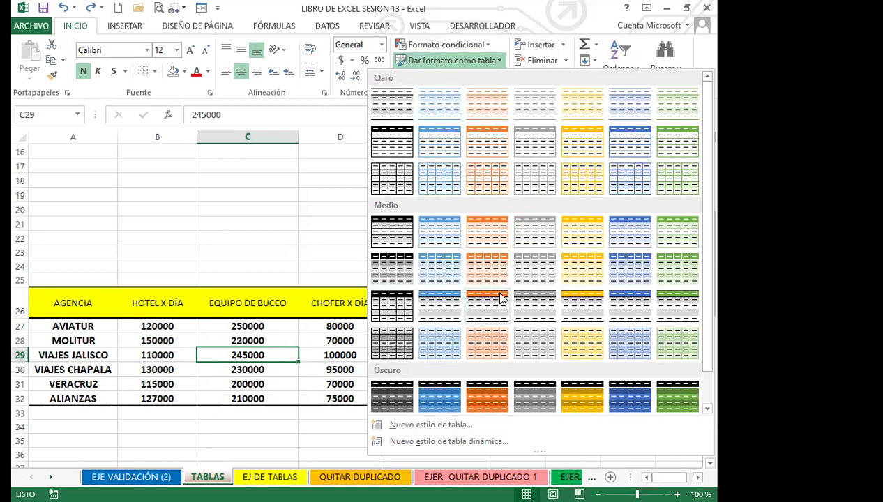
pyautogui.scroll(-1, 492, 307)
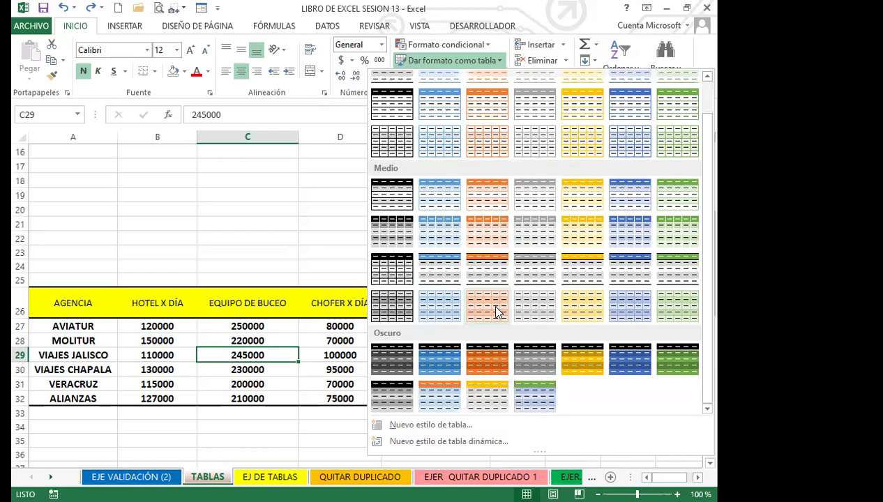
pyautogui.click(483, 393)
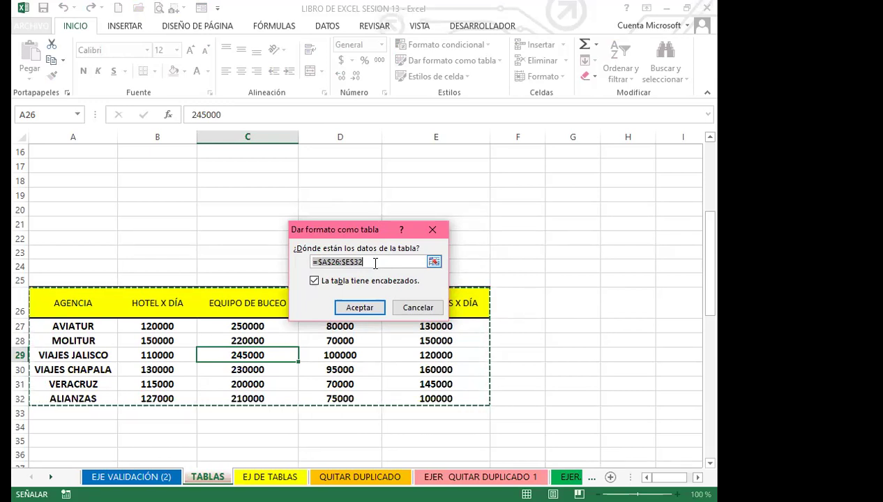
pyautogui.click(358, 308)
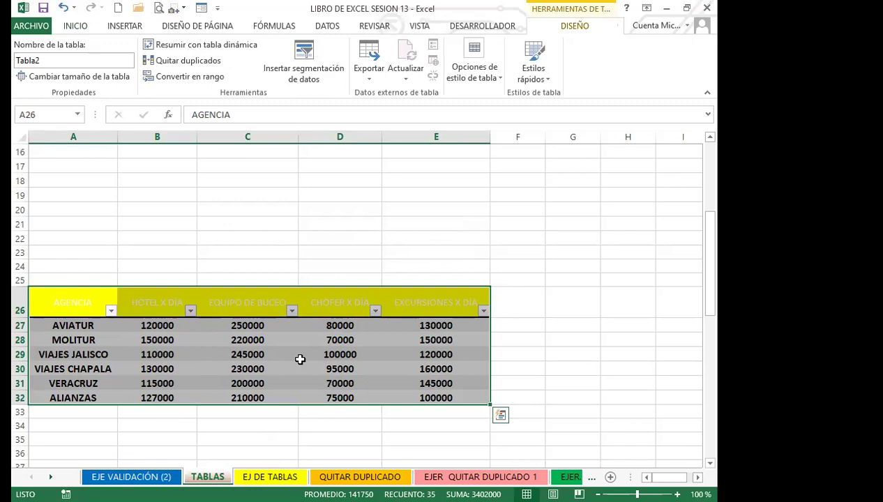
# - Hide the agency table's filter buttons, and insert an AGENCIA slicer placed beside the table over columns G to I
pyautogui.hotkey('ctrl', 'shift', 'l')
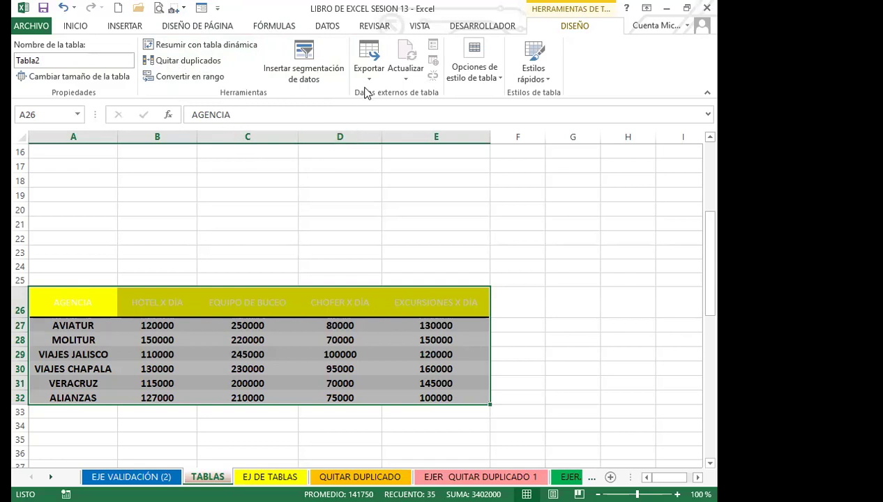
pyautogui.click(313, 67)
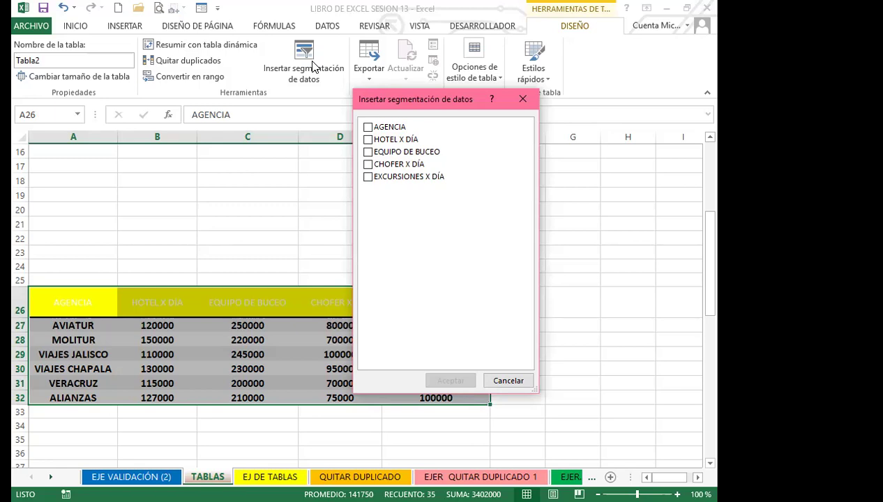
pyautogui.click(368, 127)
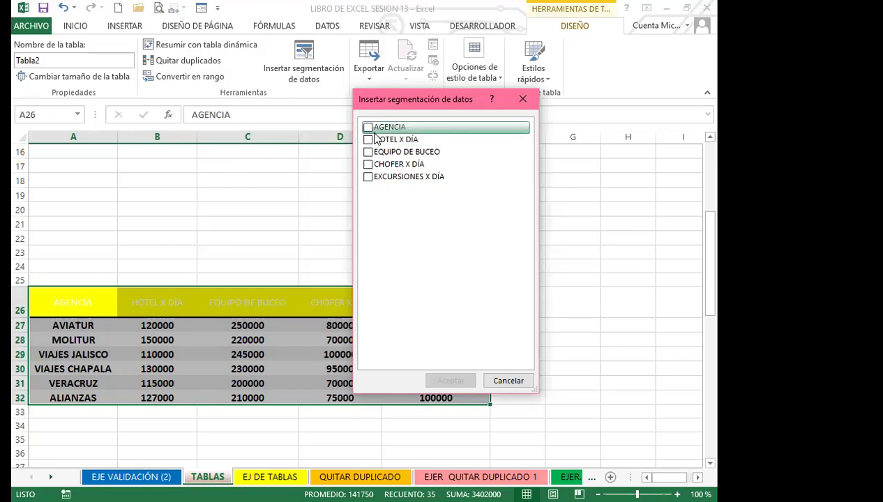
pyautogui.click(458, 374)
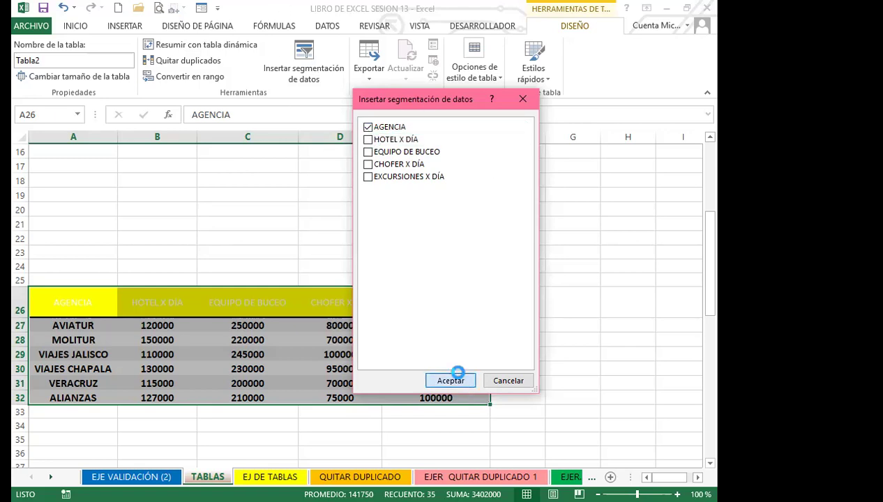
pyautogui.moveTo(347, 227); pyautogui.dragTo(573, 213)
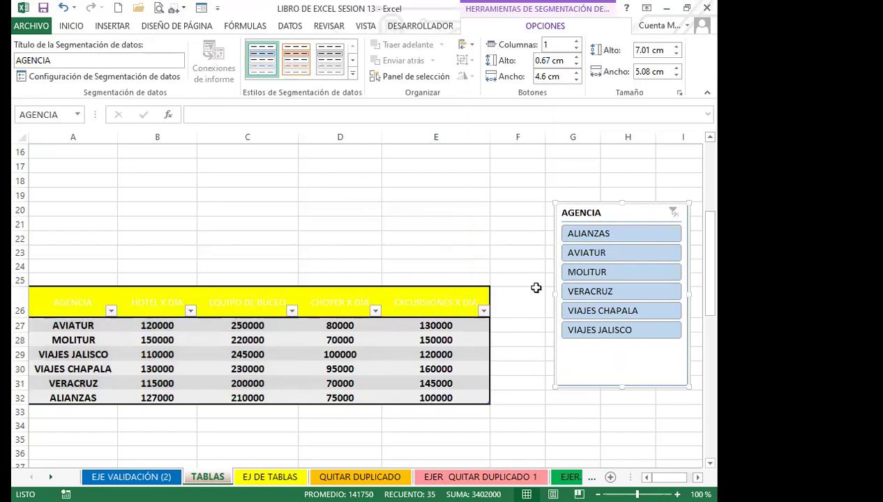
# - Filter the table with the slicer to show ALIANZAS, AVIATUR, MOLITUR and VIAJES JALISCO together
pyautogui.click(588, 234)
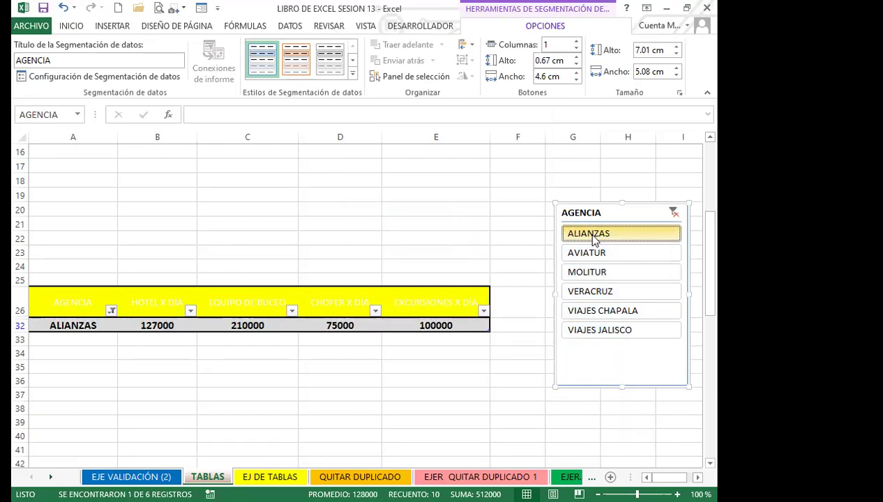
pyautogui.keyDown('ctrl'); pyautogui.click(597, 254); pyautogui.keyUp('ctrl')
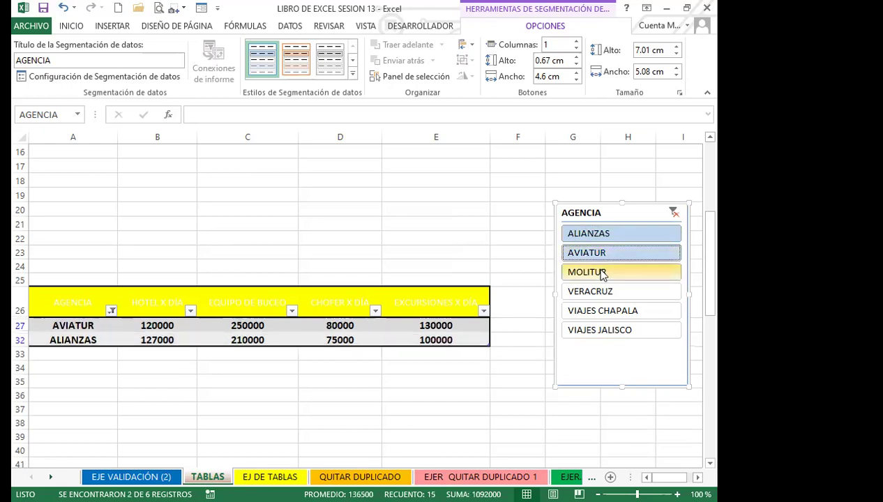
pyautogui.keyDown('ctrl'); pyautogui.click(603, 273); pyautogui.keyUp('ctrl')
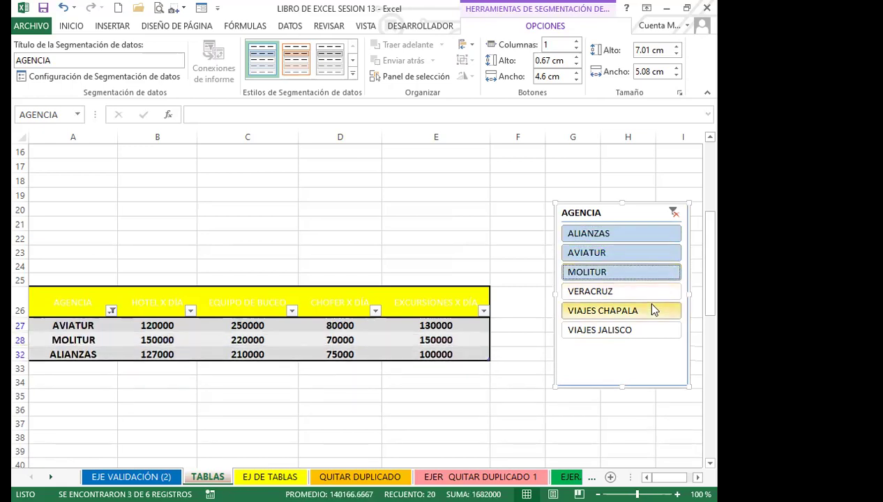
pyautogui.keyDown('ctrl'); pyautogui.click(599, 332); pyautogui.keyUp('ctrl')
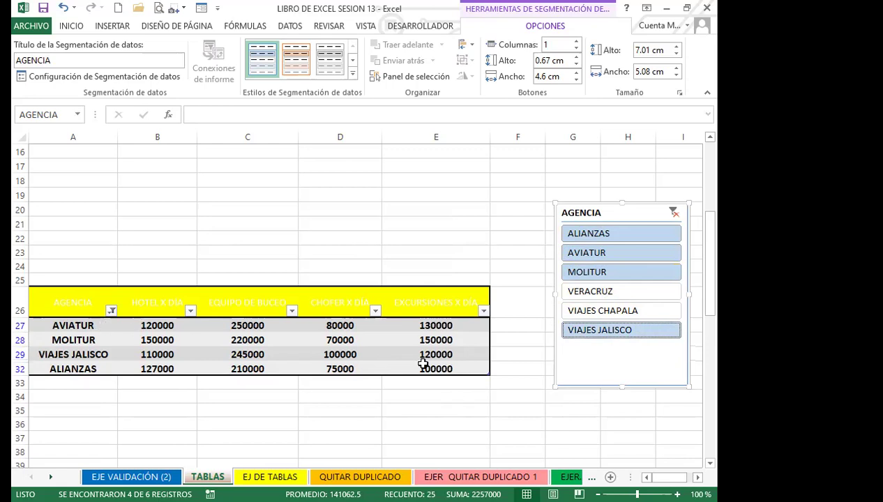
# - Filter the table by single agencies in the slicer, starting with VERACRUZ and ending with AVIATUR
pyautogui.click(622, 291)
pyautogui.click(621, 314)
pyautogui.click(617, 332)
pyautogui.click(613, 311)
pyautogui.click(604, 254)
pyautogui.click(605, 236)
pyautogui.click(611, 258)
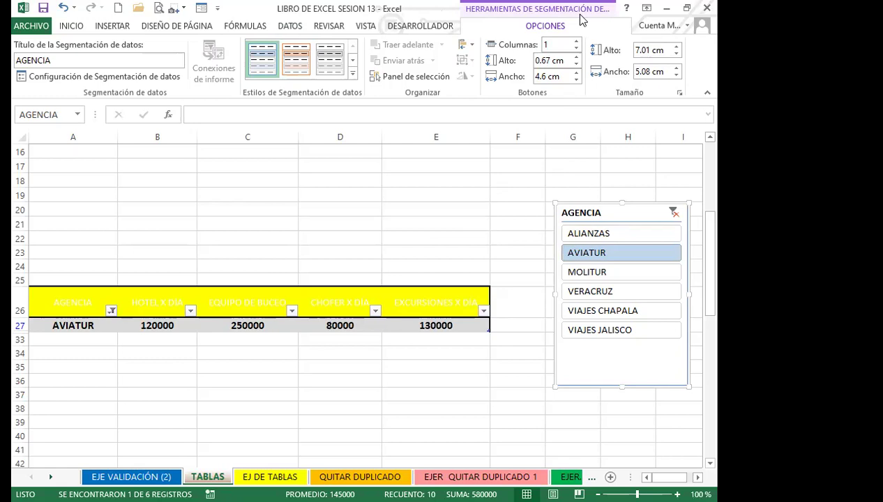
# - Try the dark gold style on the AGENCIA slicer, and switch it to the dark light-blue style
pyautogui.click(353, 74)
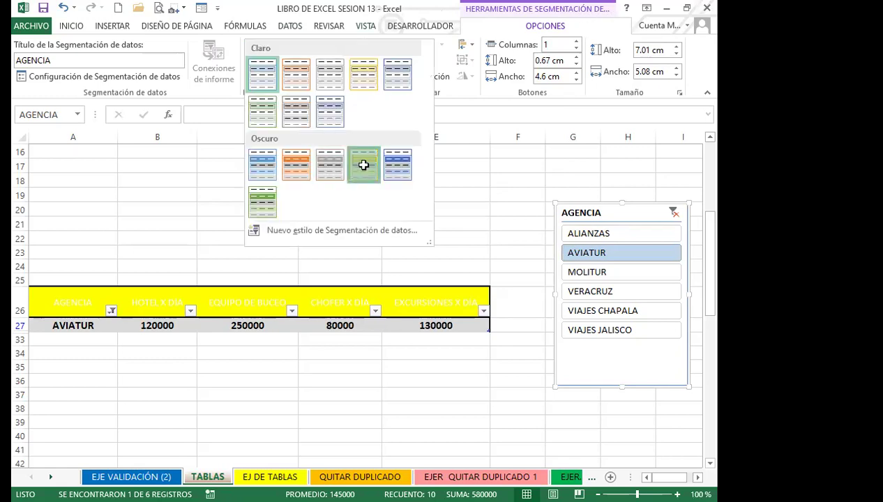
pyautogui.click(364, 164)
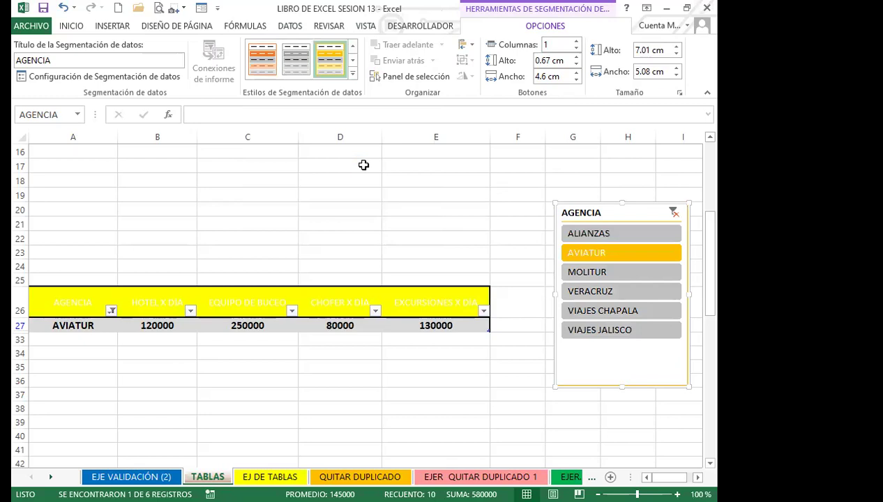
pyautogui.click(352, 73)
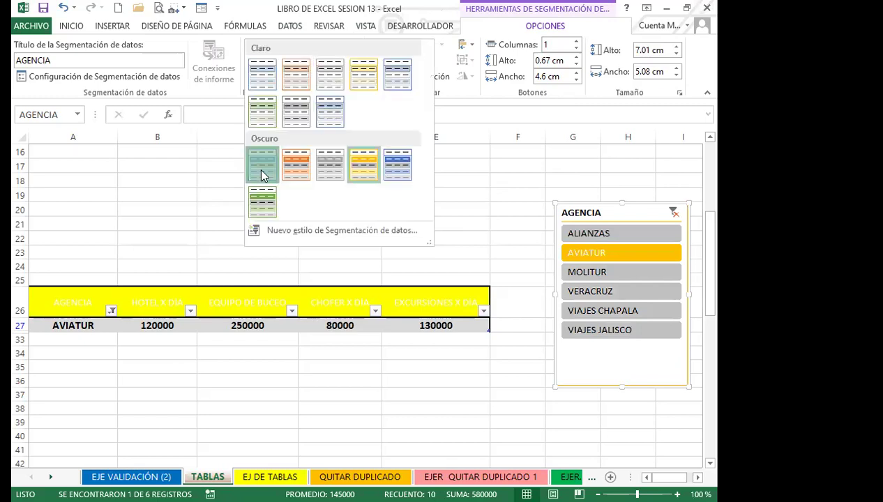
pyautogui.click(262, 174)
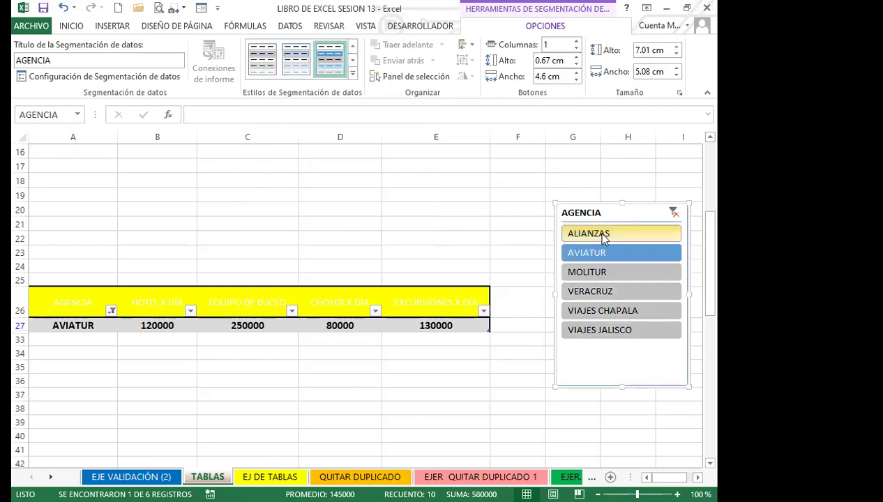
# - Remove the AGENCIA slicer along with its filter, and hide the table's filter buttons
pyautogui.click(674, 213)
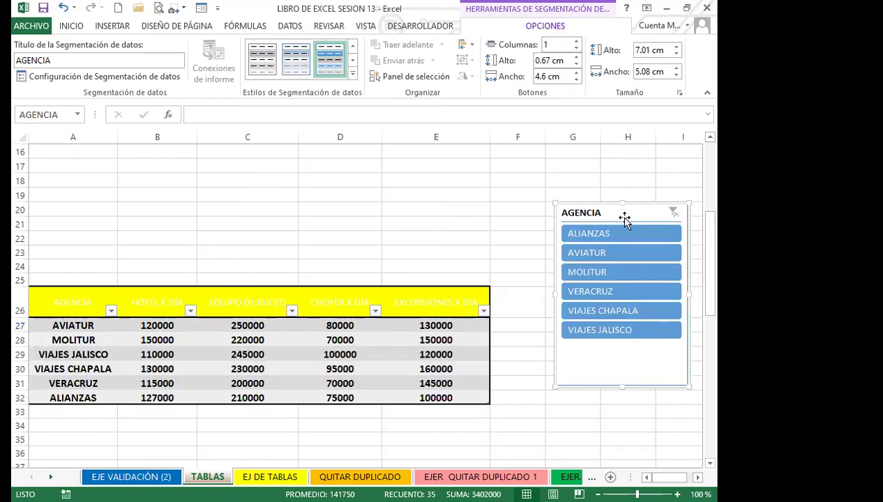
pyautogui.press('Delete')
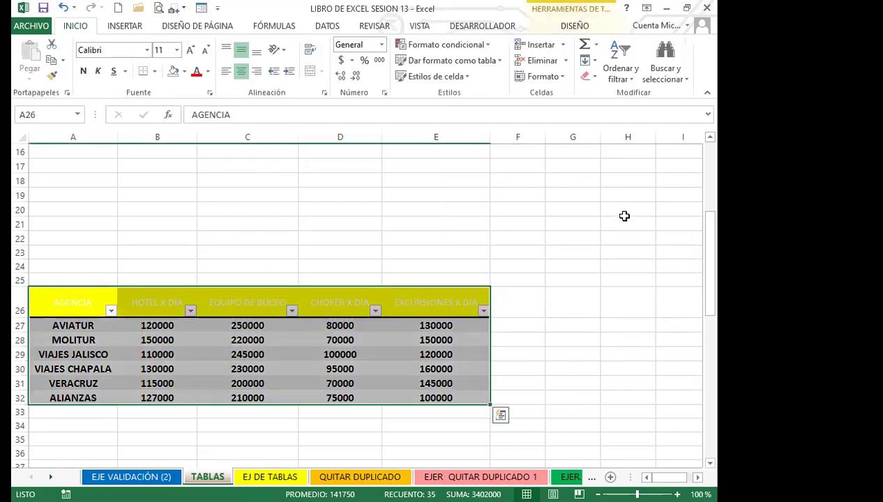
pyautogui.hotkey('ctrl', 'shift', 'l')
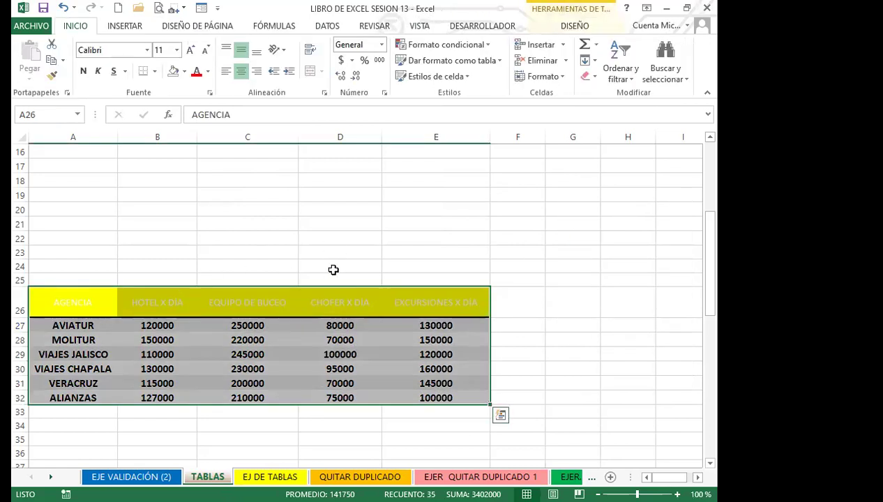
# - Extend the agency table downward from row 32 to row 41 to make room for new records
pyautogui.click(343, 322)
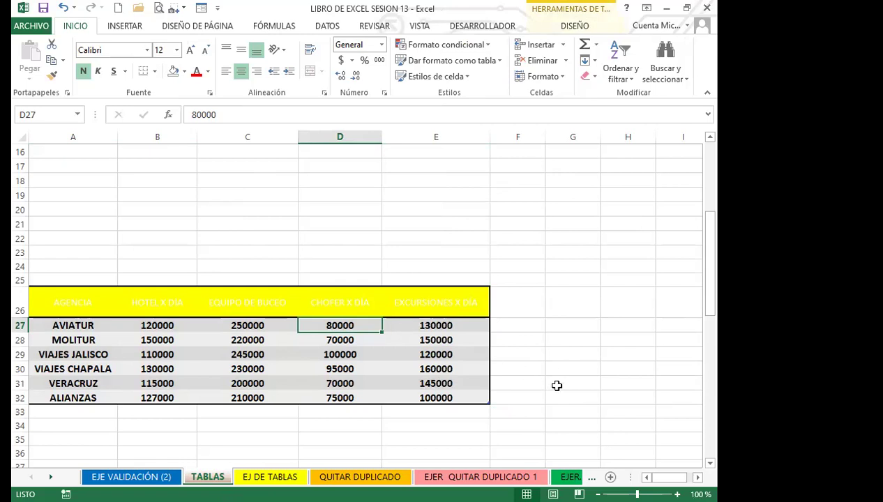
pyautogui.scroll(-3, 547, 359)
pyautogui.moveTo(489, 275); pyautogui.dragTo(502, 396)
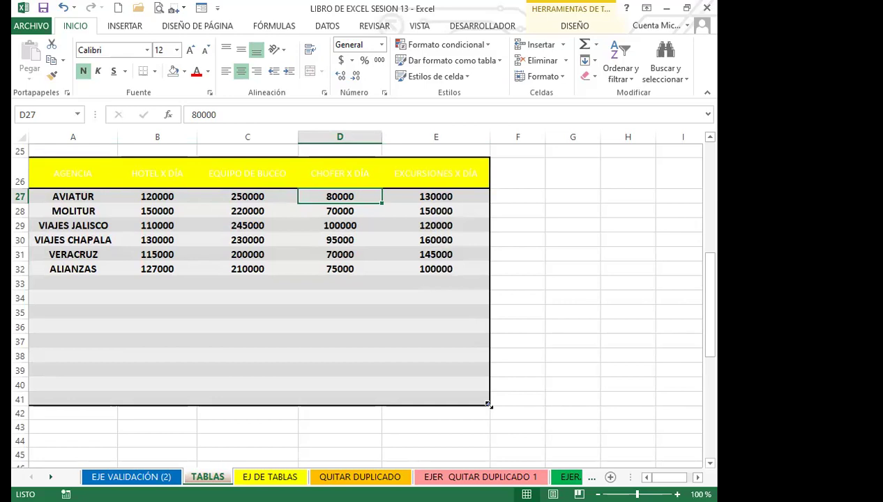
pyautogui.click(71, 285)
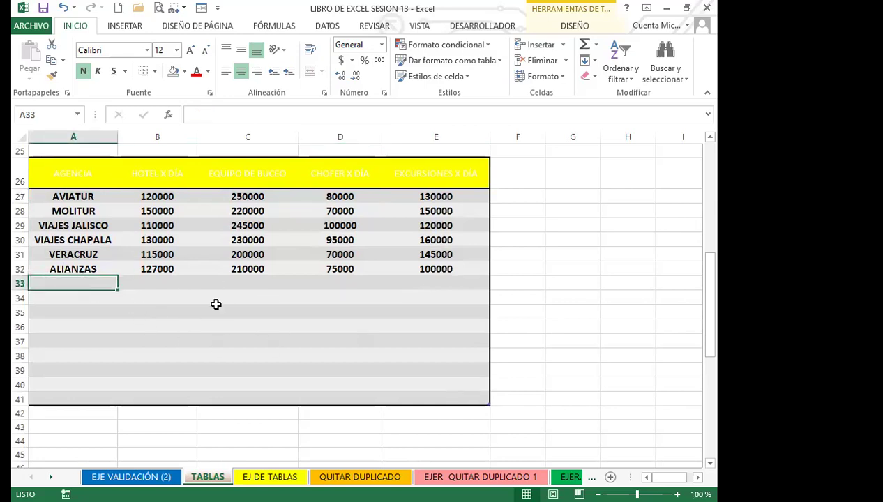
pyautogui.click(316, 318)
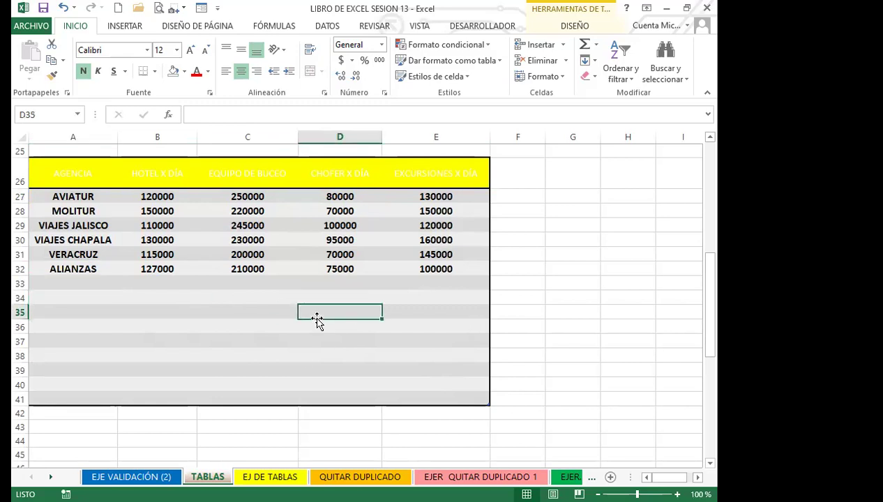
# - Convert the extended agency table in A26:E41 back to a normal range
pyautogui.moveTo(49, 168); pyautogui.dragTo(434, 396)
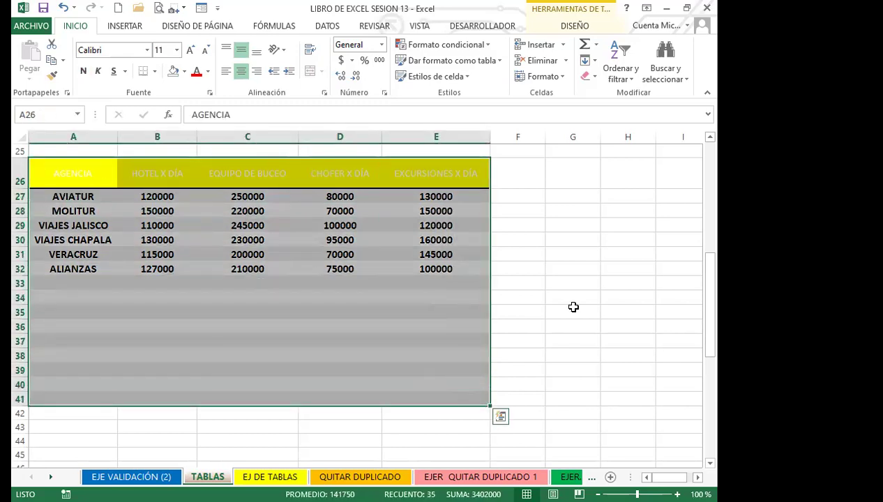
pyautogui.click(555, 28)
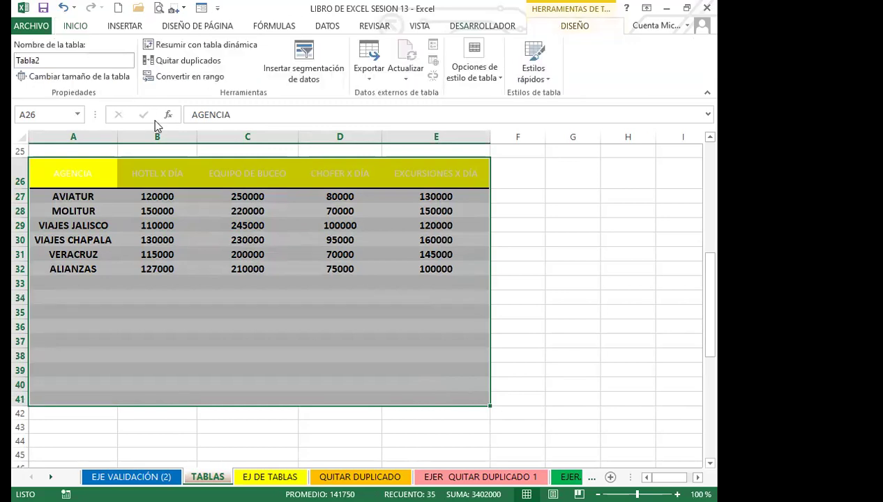
pyautogui.click(191, 77)
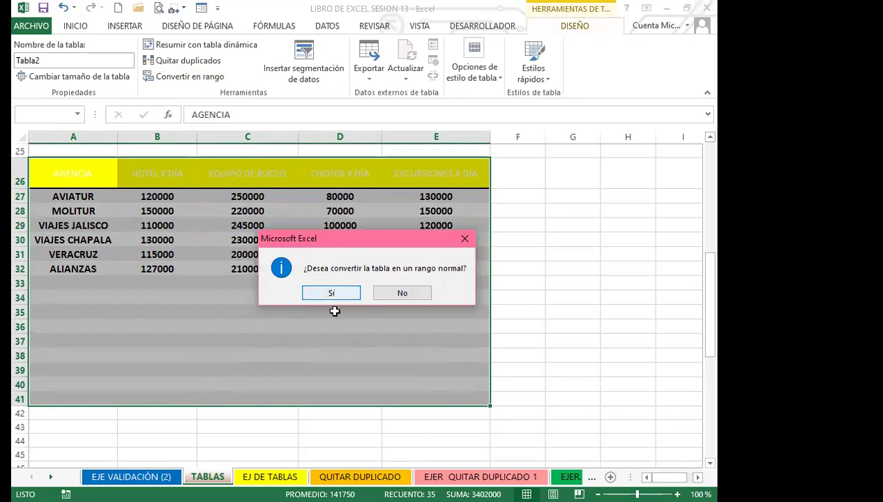
pyautogui.press('Return')
pyautogui.click(340, 338)
pyautogui.click(512, 358)
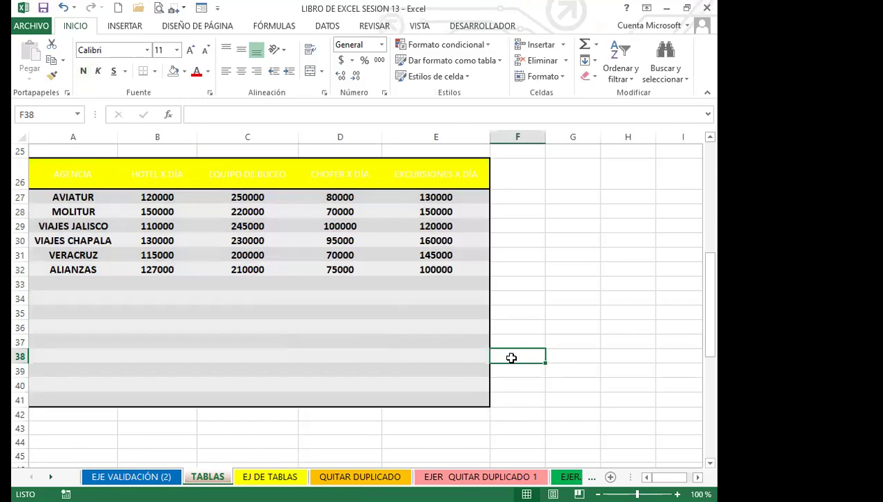
# - Examine the formatting, borders and empty rows 33 to 41 of the converted agency range
pyautogui.scroll(-2, 467, 351)
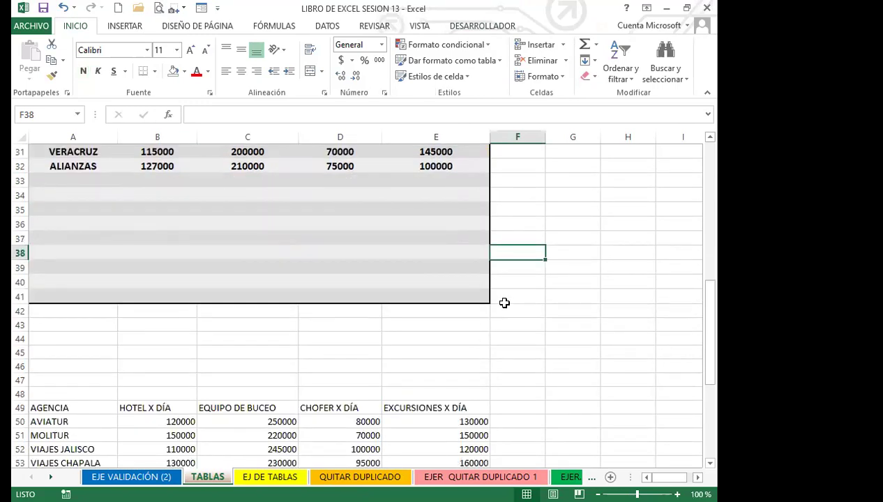
pyautogui.click(489, 309)
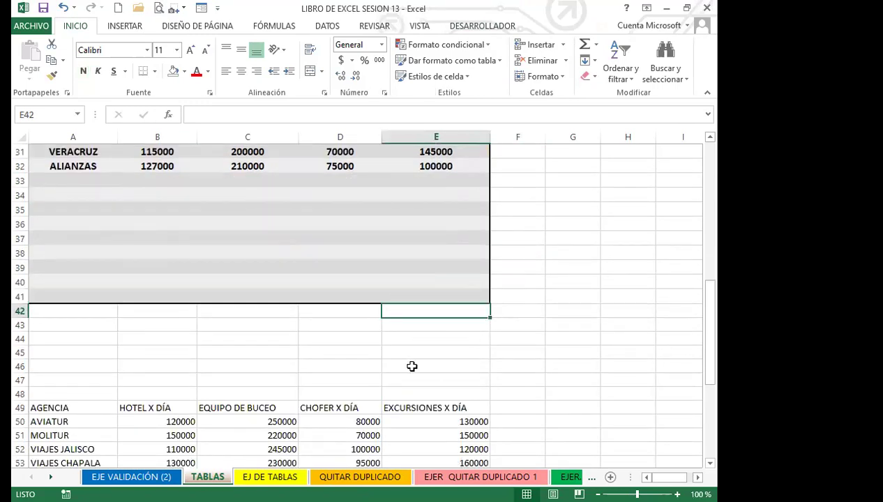
pyautogui.scroll(3, 260, 349)
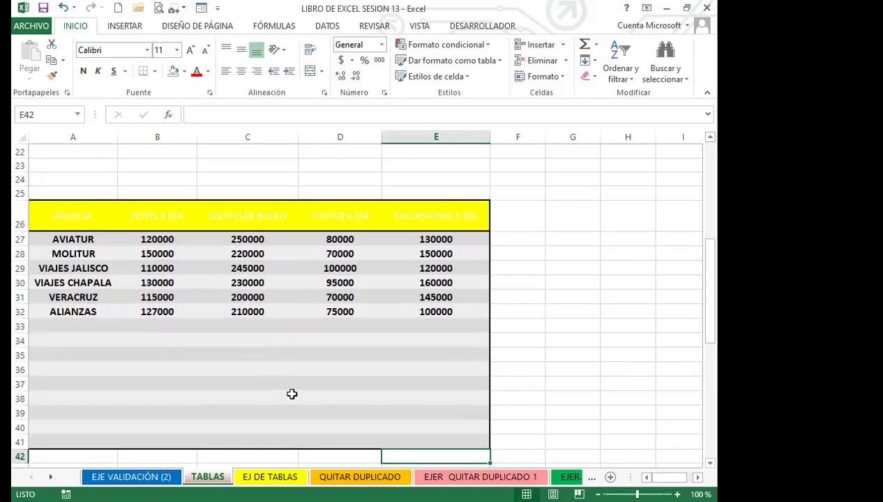
pyautogui.click(292, 396)
pyautogui.click(363, 353)
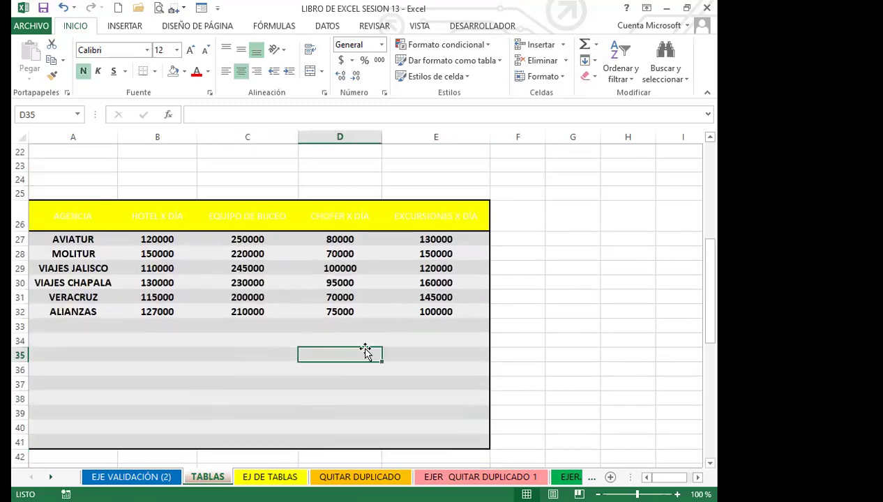
pyautogui.click(93, 329)
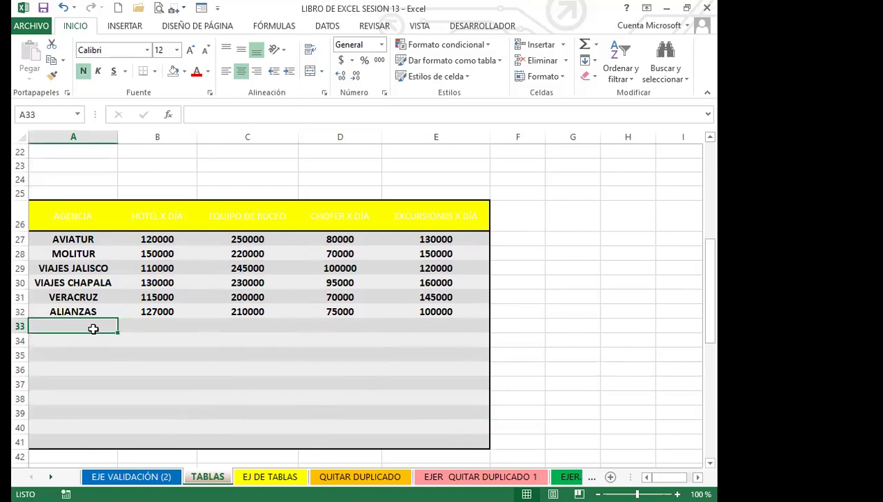
pyautogui.moveTo(85, 326); pyautogui.dragTo(437, 445)
pyautogui.click(252, 368)
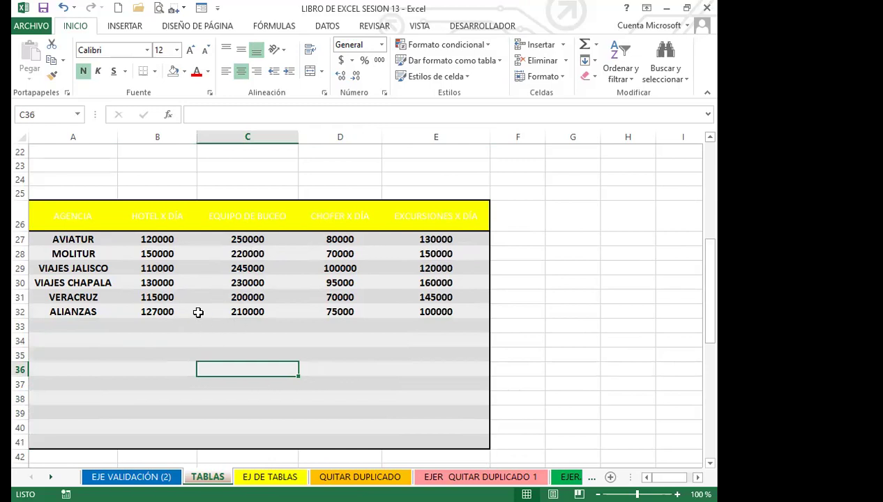
pyautogui.click(199, 312)
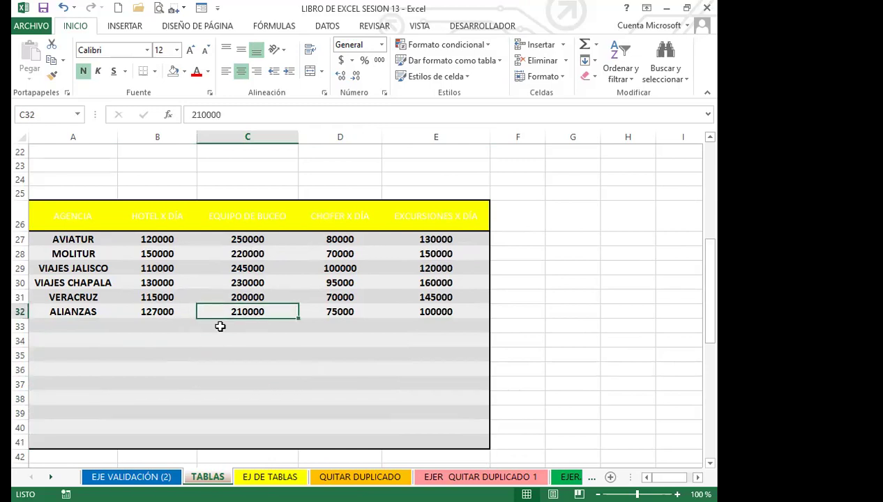
pyautogui.click(178, 336)
pyautogui.moveTo(69, 323); pyautogui.dragTo(425, 438)
pyautogui.moveTo(307, 369); pyautogui.dragTo(297, 369)
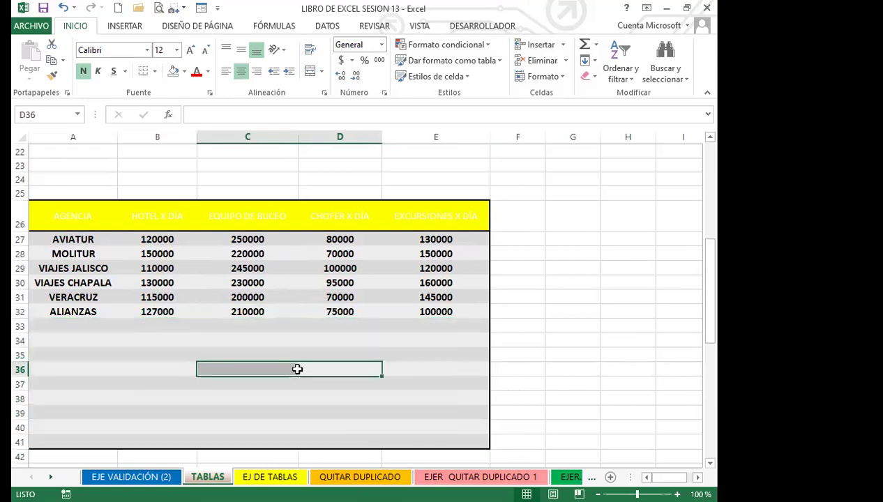
pyautogui.click(71, 327)
# - Set the font colour of the yellow header row A26:E26 to black
pyautogui.moveTo(73, 215); pyautogui.dragTo(415, 223)
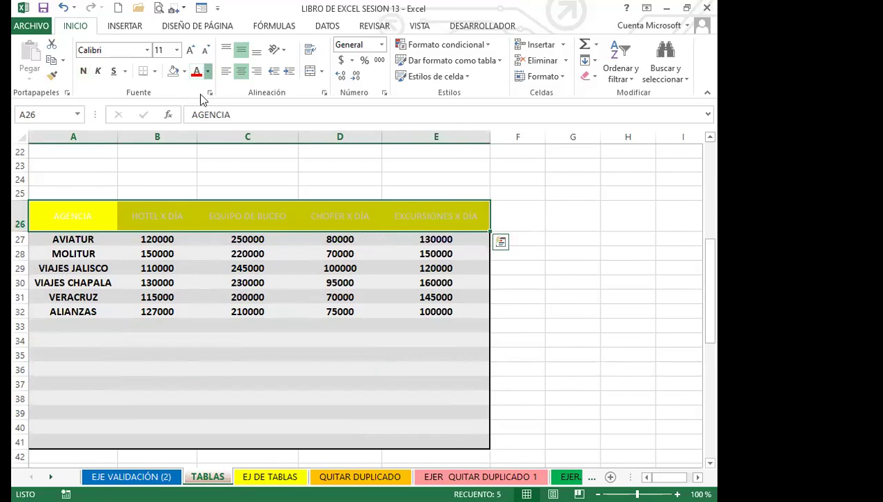
pyautogui.click(207, 71)
pyautogui.click(208, 122)
pyautogui.click(157, 268)
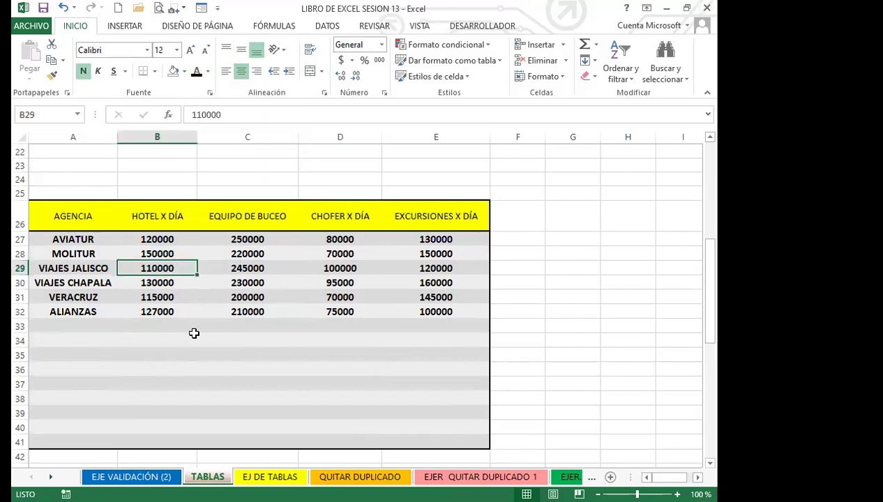
pyautogui.click(171, 342)
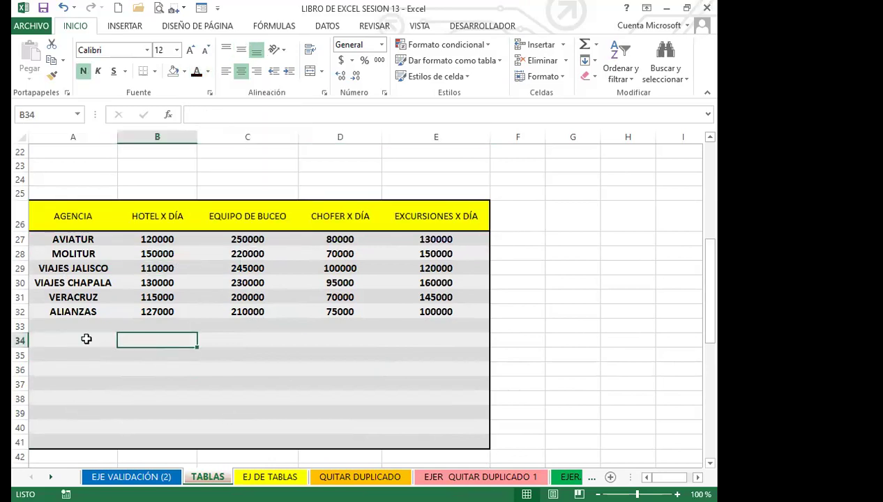
pyautogui.click(180, 369)
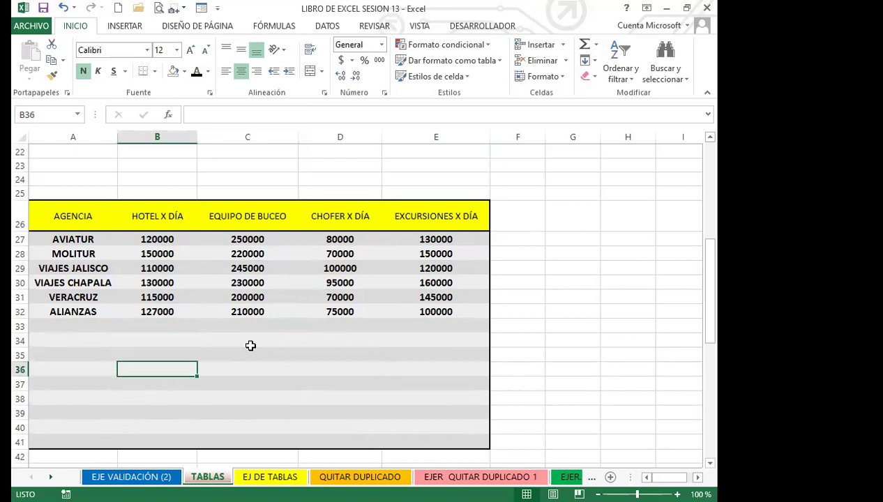
pyautogui.click(285, 353)
pyautogui.click(346, 349)
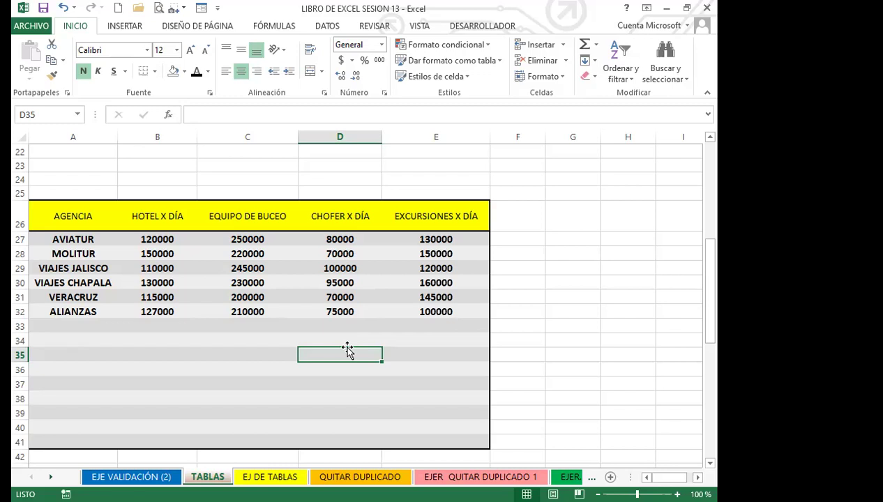
pyautogui.click(284, 382)
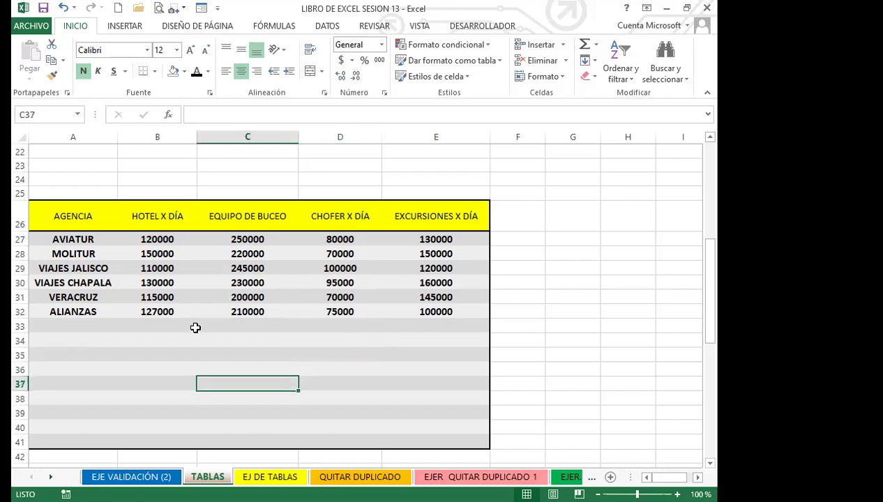
# - Make header row 1 of the blue-headed agency range at the start of the sheet taller
pyautogui.scroll(3, 286, 336)
pyautogui.scroll(3, 286, 336)
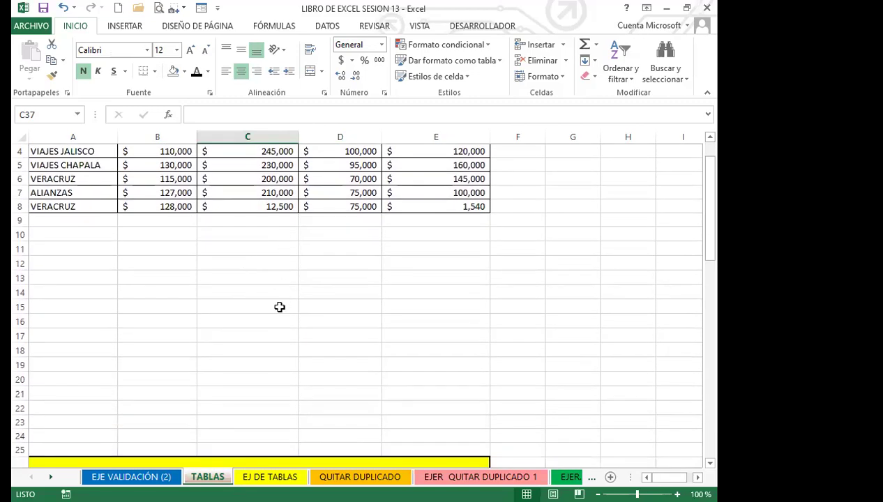
pyautogui.click(288, 191)
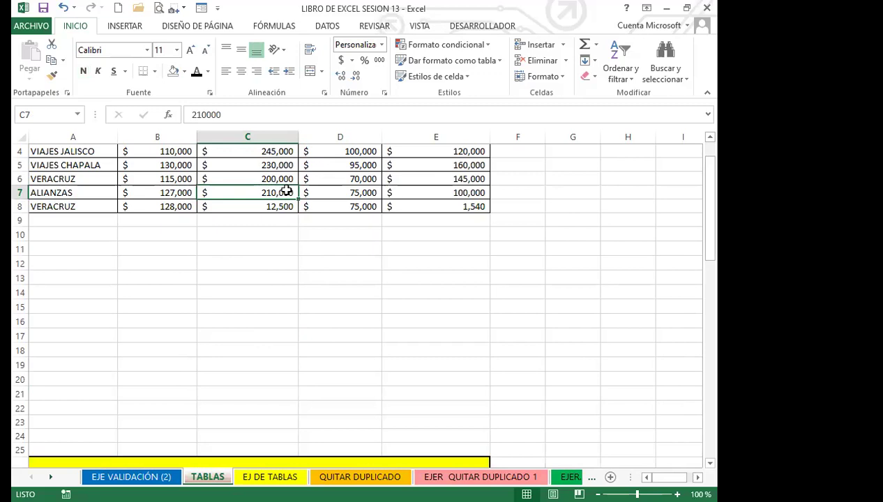
pyautogui.scroll(1, 300, 307)
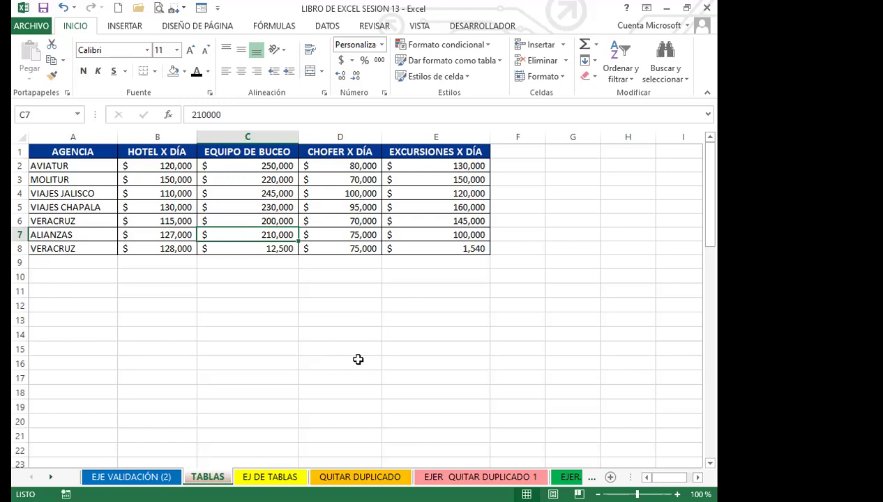
pyautogui.moveTo(79, 150); pyautogui.dragTo(416, 246)
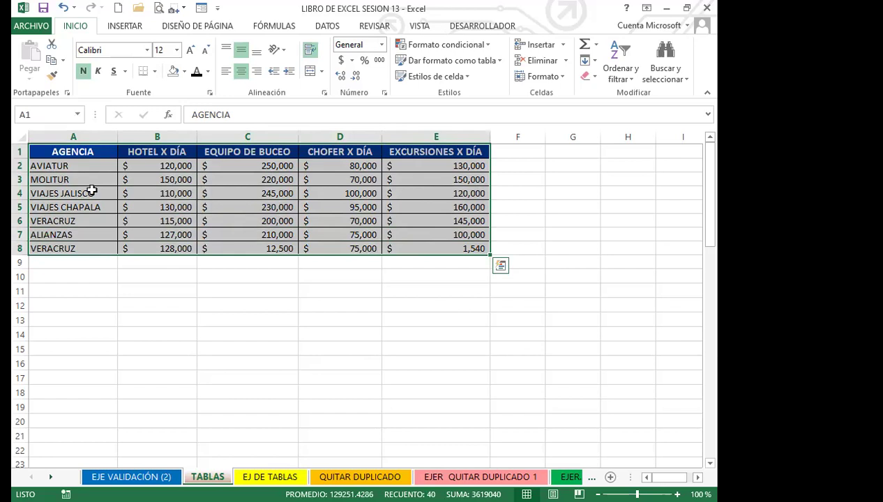
pyautogui.moveTo(20, 155); pyautogui.dragTo(20, 165)
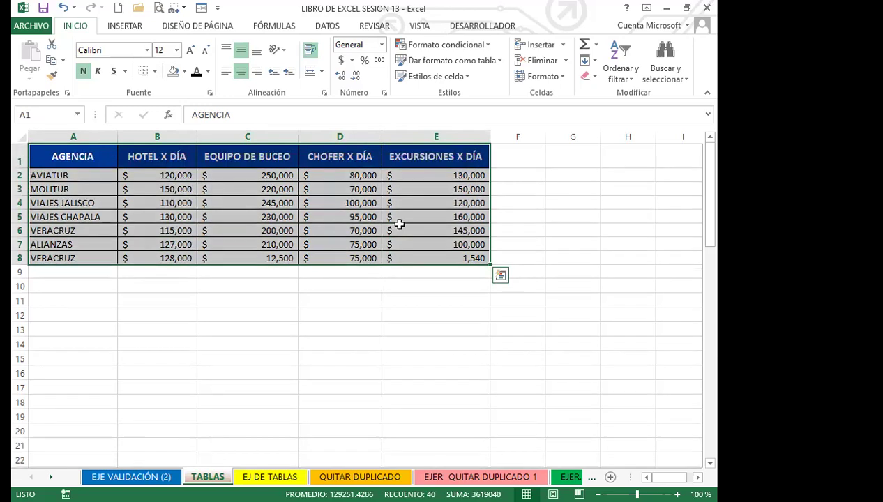
pyautogui.scroll(-8, 321, 336)
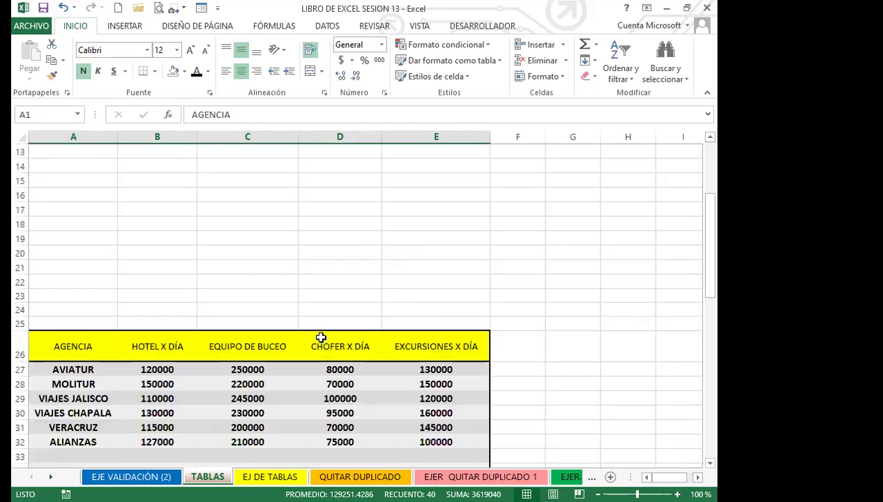
pyautogui.click(286, 335)
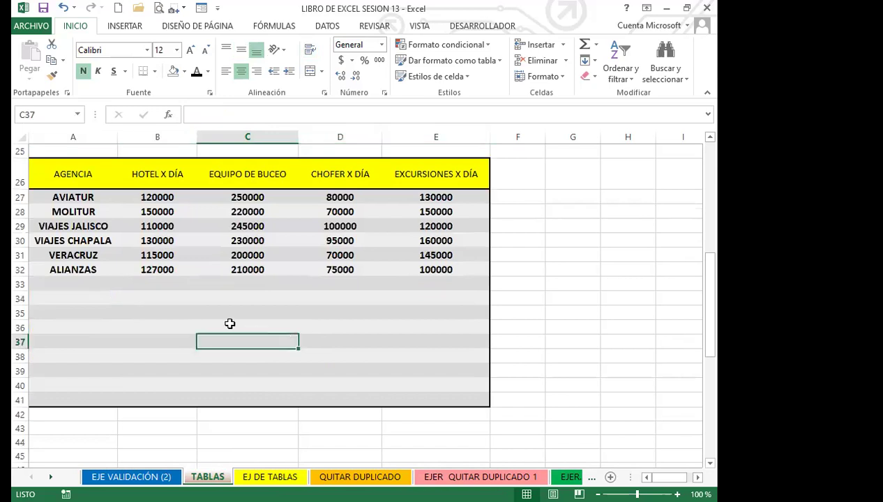
pyautogui.click(332, 267)
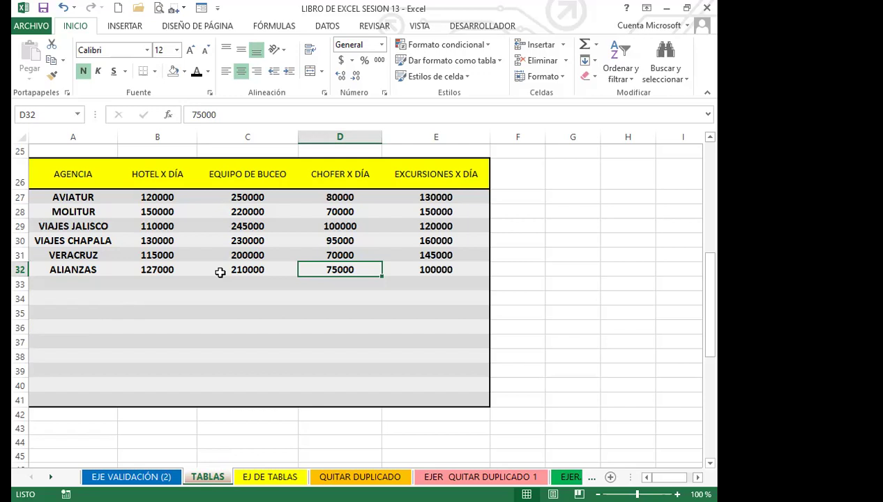
# - Select the whole unformatted agency data range A49:E55, starting from its AGENCIA header
pyautogui.scroll(-3, 221, 328)
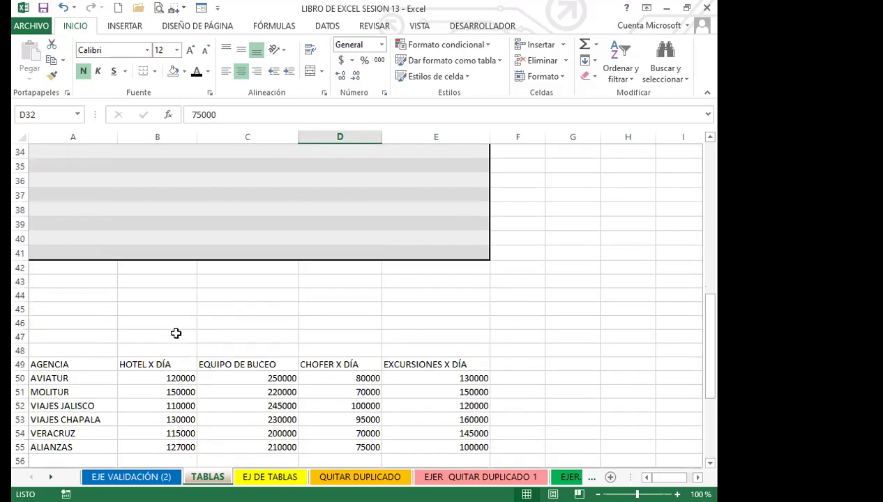
pyautogui.scroll(-4, 176, 333)
pyautogui.click(224, 272)
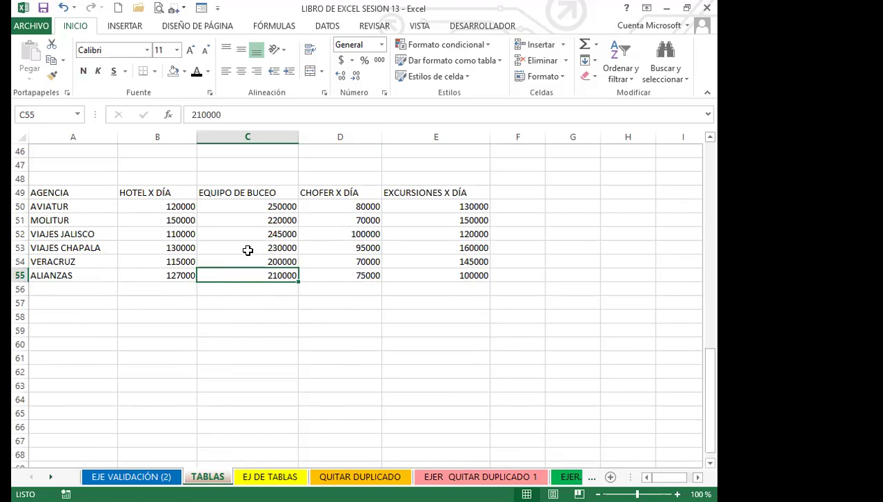
pyautogui.click(247, 249)
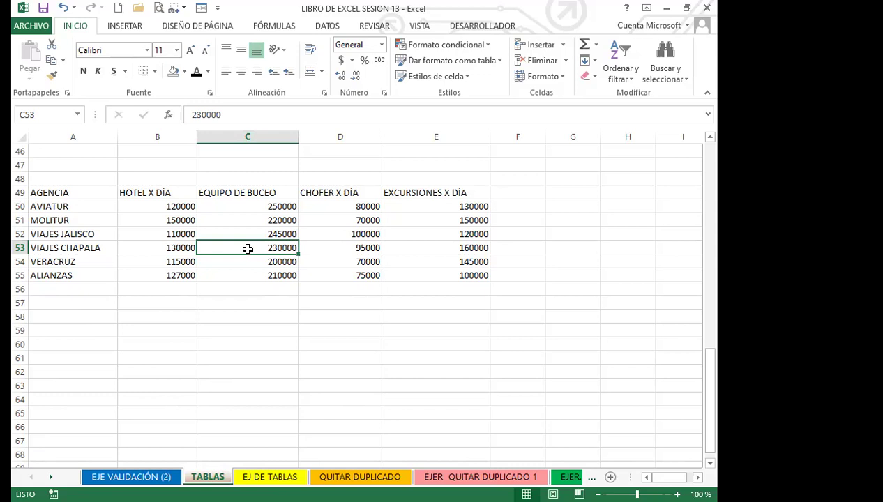
pyautogui.press('Left')
pyautogui.press('Left')
pyautogui.press('Up')
pyautogui.press('Up')
pyautogui.press('Up')
pyautogui.press('Up')
pyautogui.hotkey('ctrl', 'shift', 'Down')
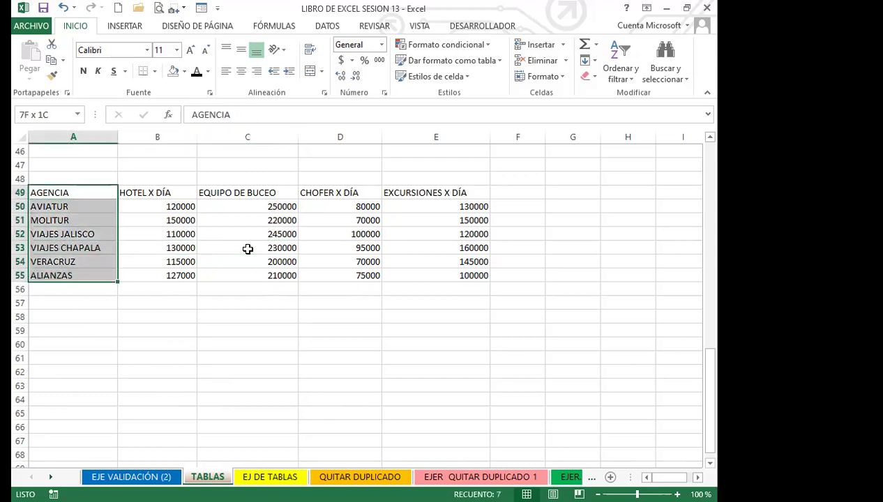
pyautogui.hotkey('ctrl', 'shift', 'Right')
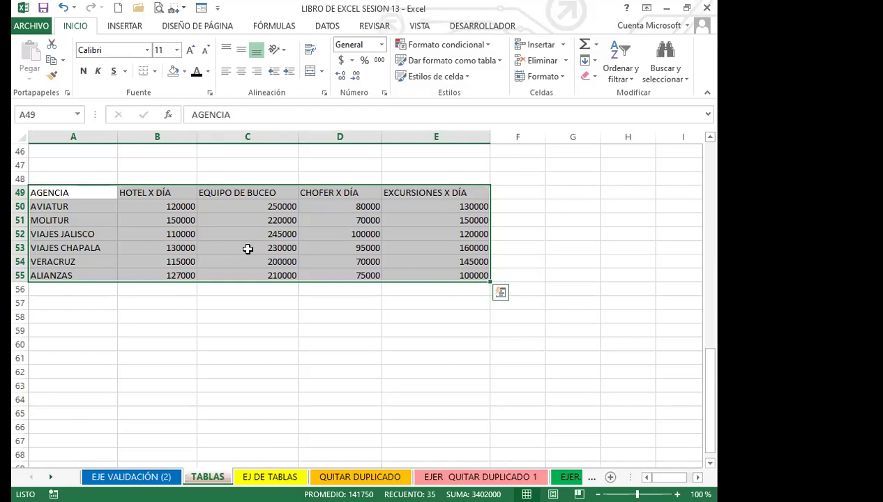
# - Format the plain agency data in A49:E55 as a table with headers, using the dark blue style with a black header
pyautogui.click(247, 249)
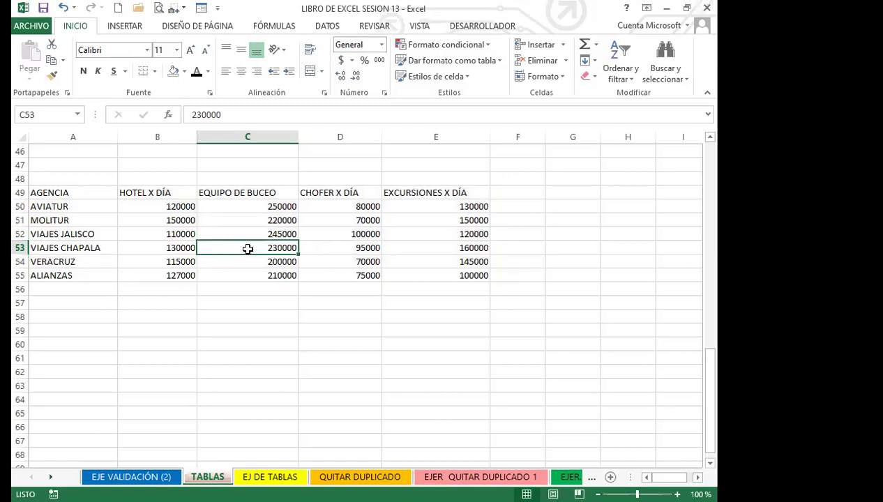
pyautogui.click(501, 61)
pyautogui.scroll(-1, 475, 384)
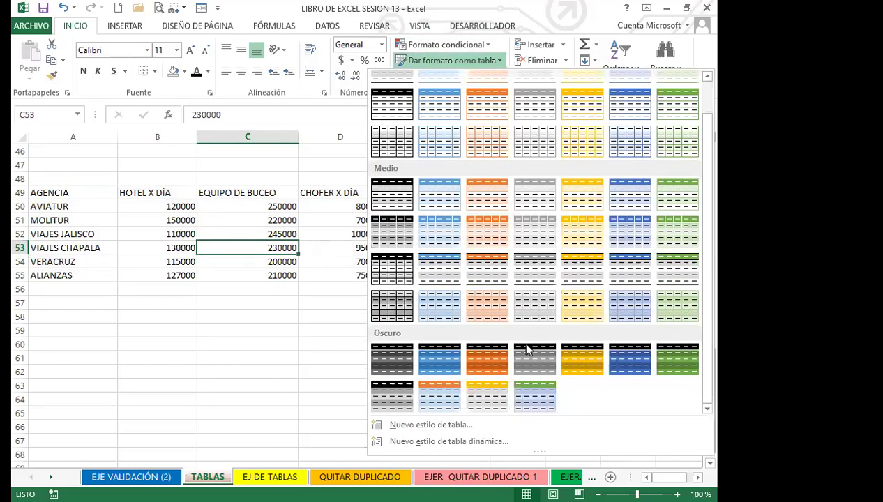
pyautogui.click(631, 360)
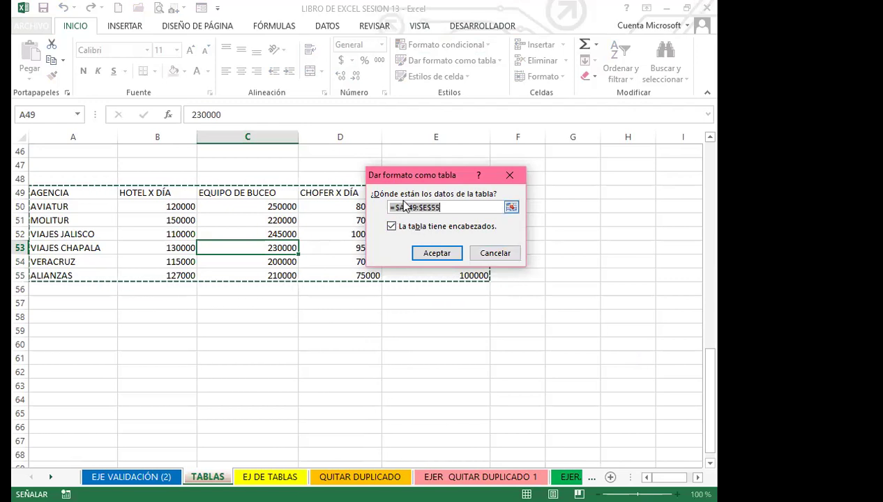
pyautogui.click(436, 255)
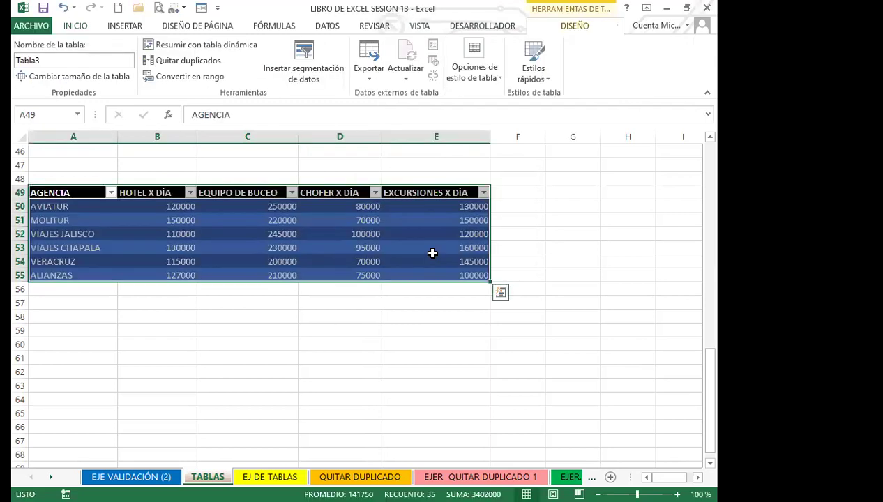
# - Remove the filter buttons from the header row of the blue agency table A49:E55
pyautogui.click(258, 264)
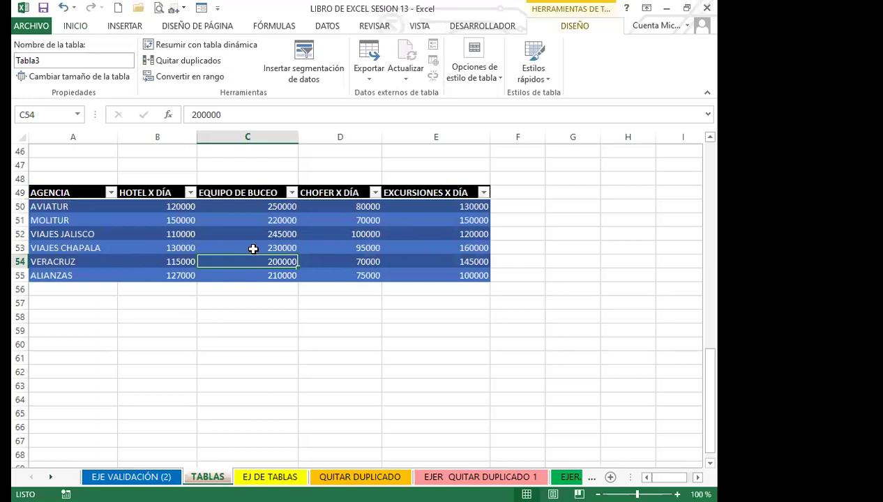
pyautogui.click(227, 217)
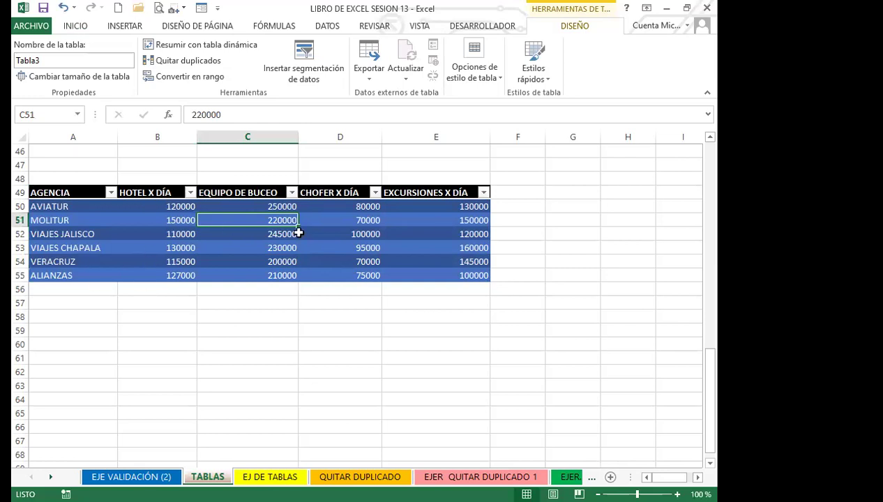
pyautogui.hotkey('ctrl', 'shift', 'l')
# - Select the whole table A49:E55 and apply the dark green table style with a black header
pyautogui.moveTo(89, 195); pyautogui.dragTo(423, 271)
pyautogui.moveTo(296, 289); pyautogui.dragTo(296, 289)
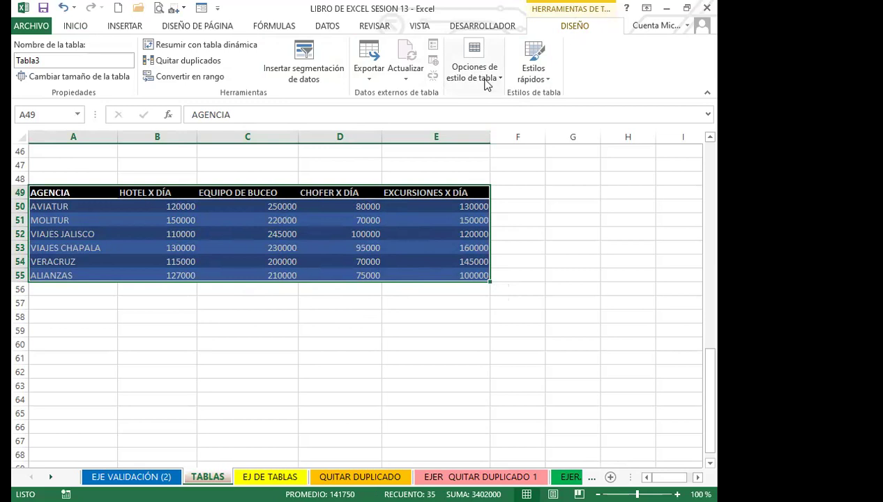
pyautogui.click(547, 81)
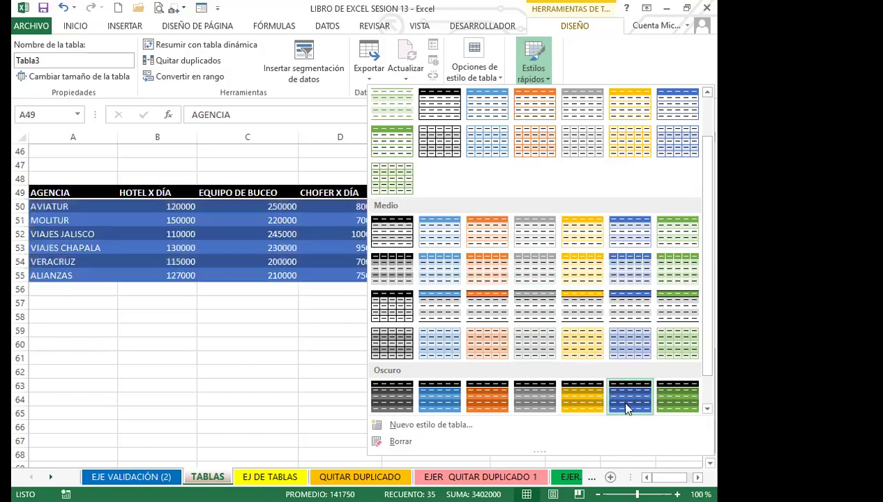
pyautogui.click(681, 401)
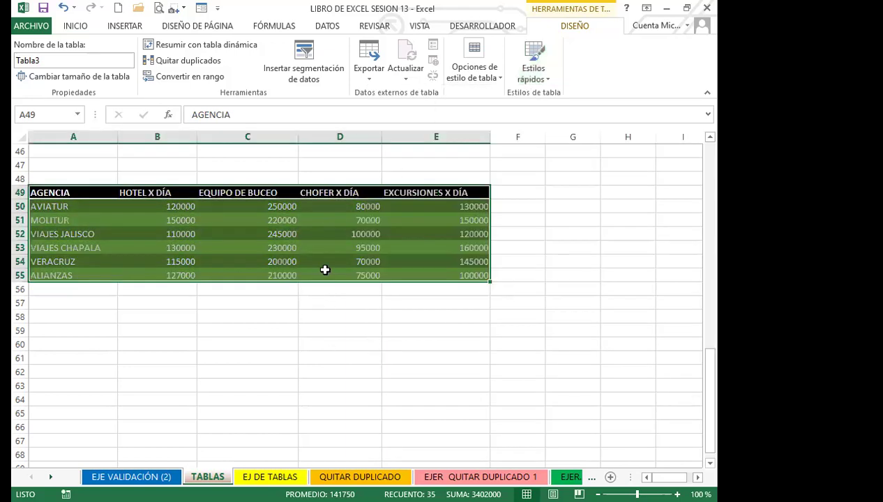
pyautogui.click(347, 261)
pyautogui.click(484, 278)
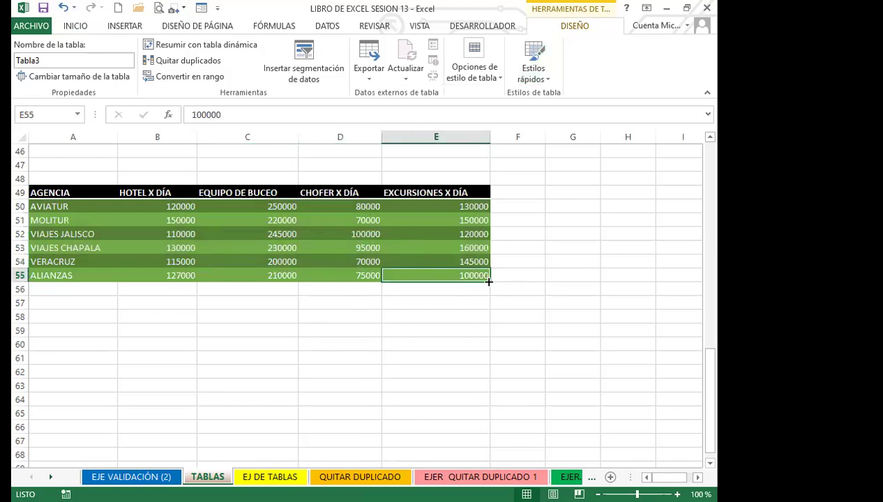
pyautogui.moveTo(491, 358); pyautogui.dragTo(485, 342)
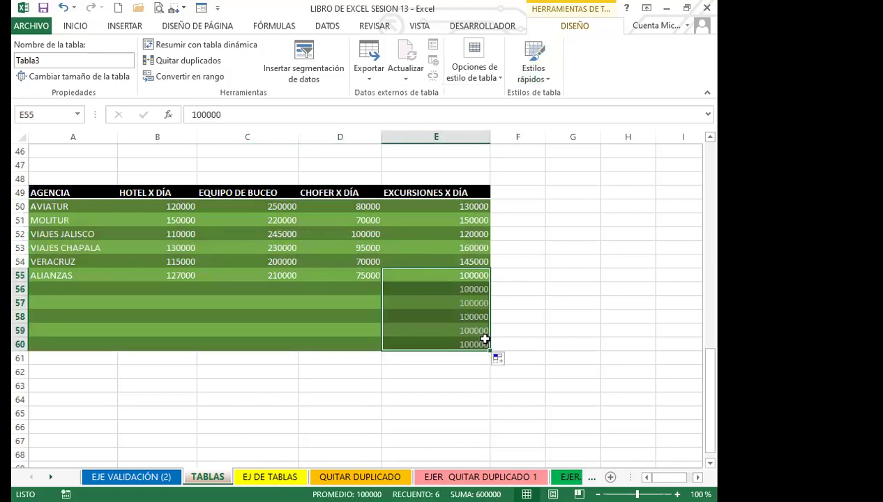
pyautogui.click(289, 343)
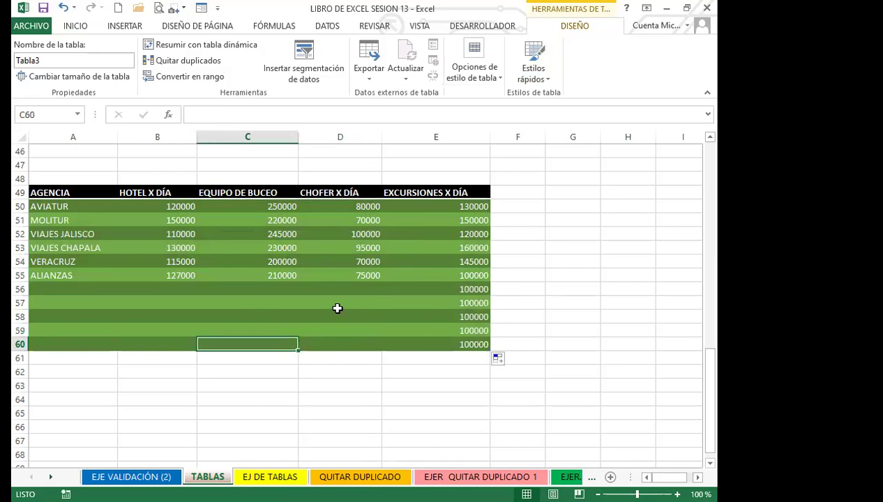
pyautogui.hotkey('ctrl', 'z')
pyautogui.click(324, 286)
# - Extend the green agency table down to row 62 and shrink it back to end at row 55
pyautogui.click(357, 274)
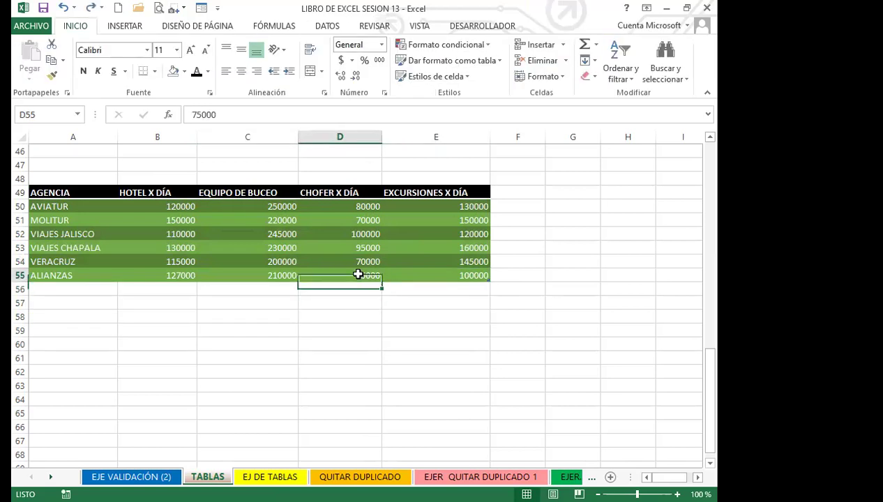
pyautogui.moveTo(487, 279); pyautogui.dragTo(486, 383)
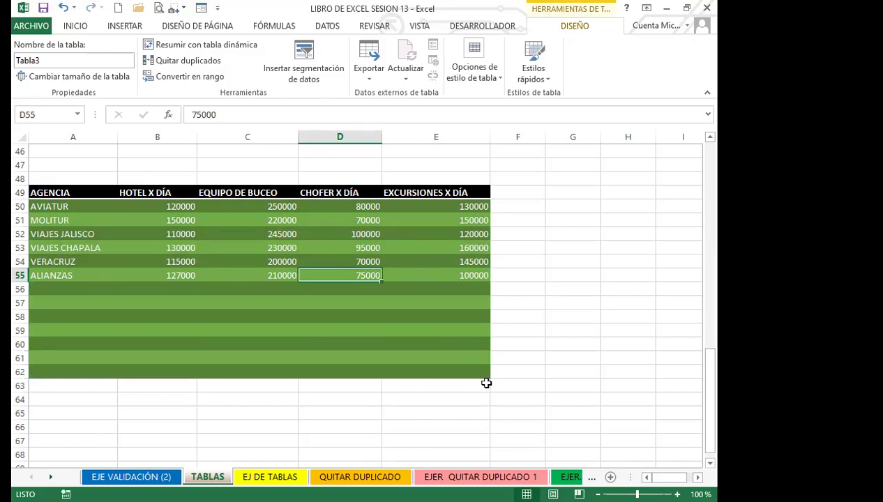
pyautogui.click(323, 332)
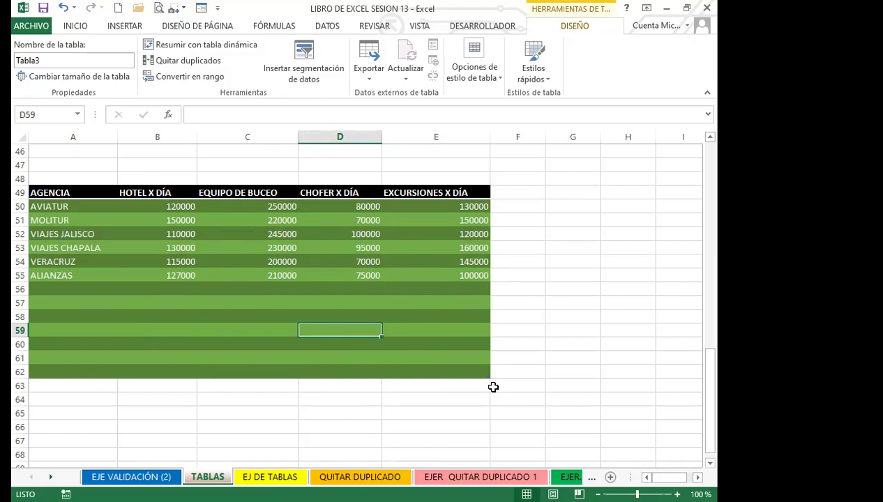
pyautogui.moveTo(489, 377); pyautogui.dragTo(492, 282)
pyautogui.click(42, 292)
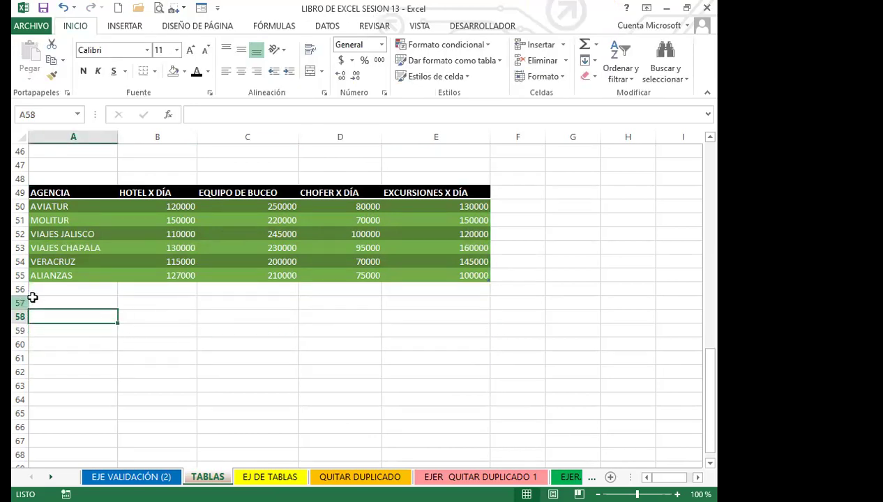
pyautogui.moveTo(52, 293); pyautogui.dragTo(452, 434)
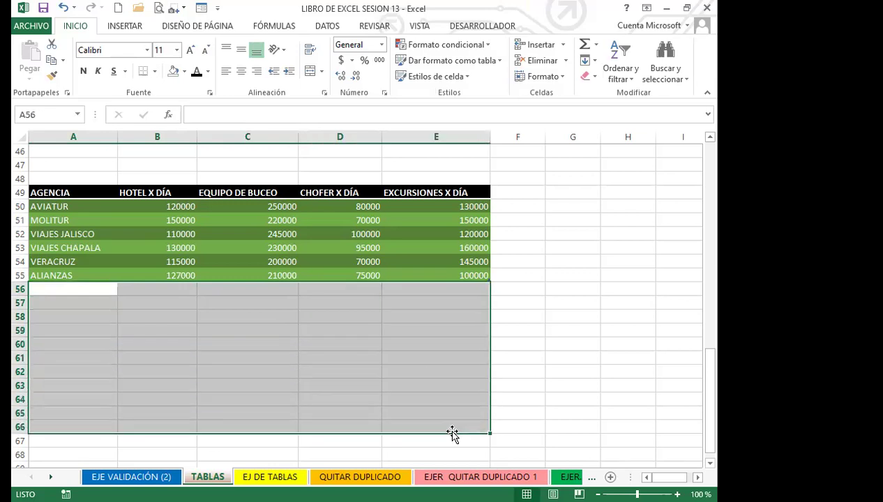
pyautogui.click(442, 414)
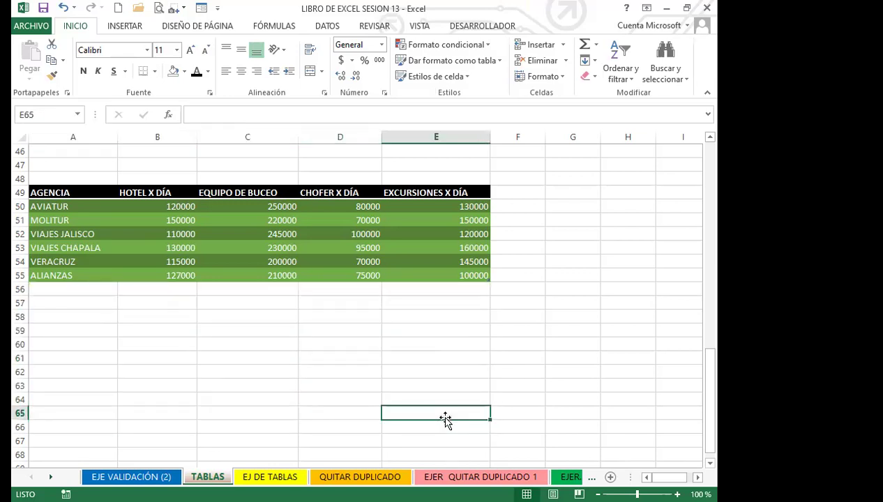
pyautogui.click(157, 328)
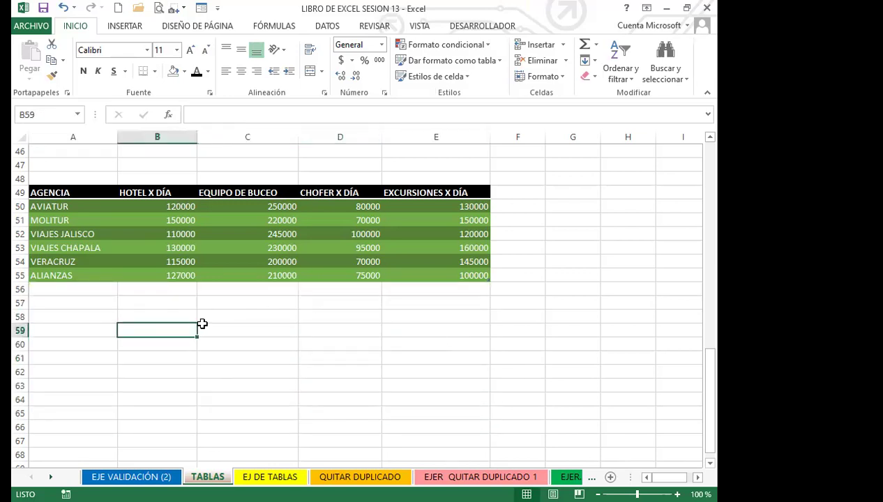
# - Examine the manually formatted blue-headed range A1:E8 at the start of the sheet, including its AGENCIA column
pyautogui.scroll(6, 236, 340)
pyautogui.scroll(9, 237, 339)
pyautogui.click(291, 220)
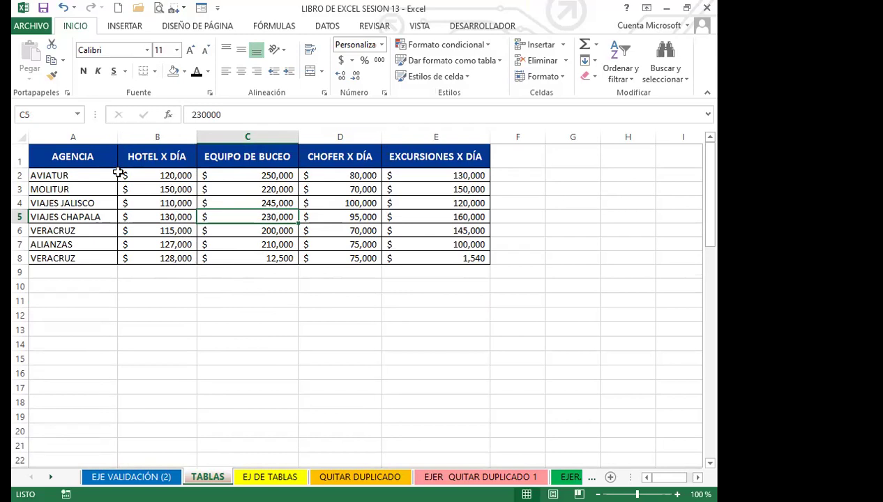
pyautogui.click(256, 255)
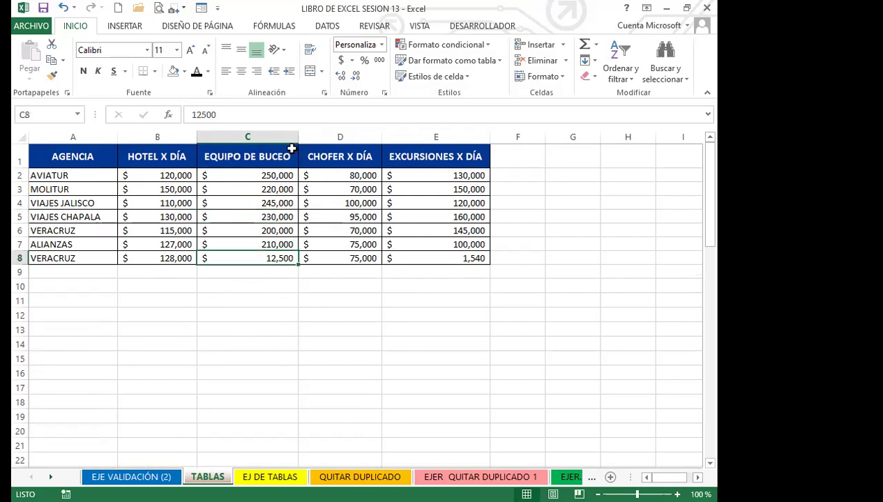
pyautogui.click(157, 175)
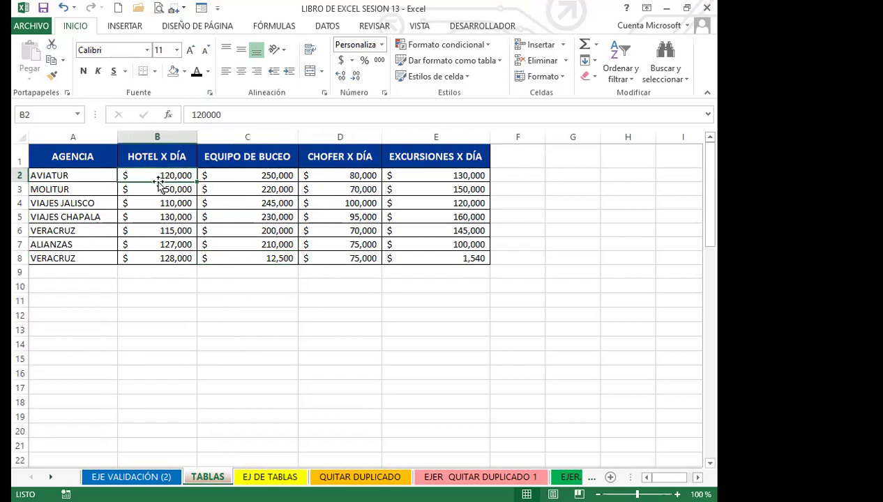
pyautogui.click(157, 242)
pyautogui.moveTo(74, 155); pyautogui.dragTo(79, 258)
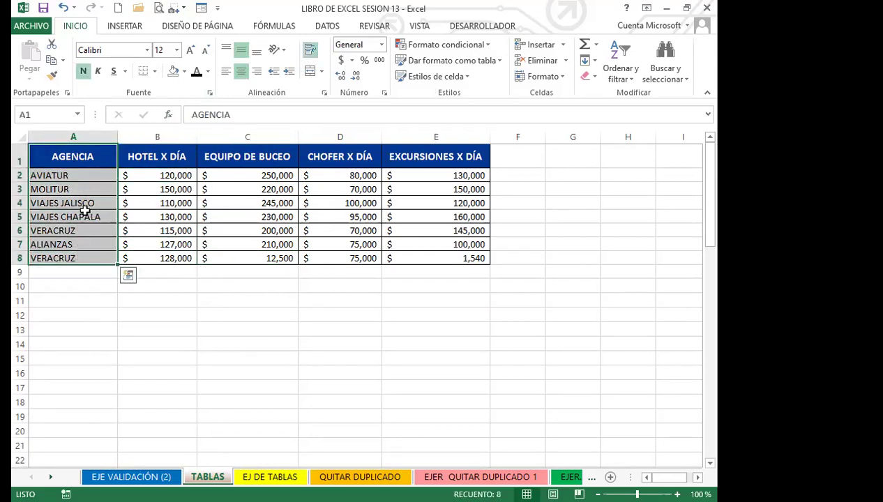
# - Review the fill colour and border options available for the AGENCIA column of the blue-headed range
pyautogui.click(186, 72)
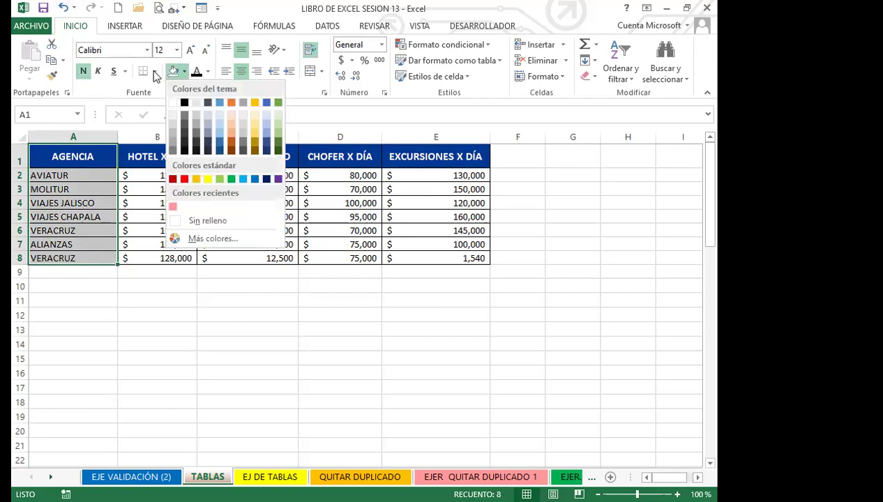
pyautogui.click(155, 71)
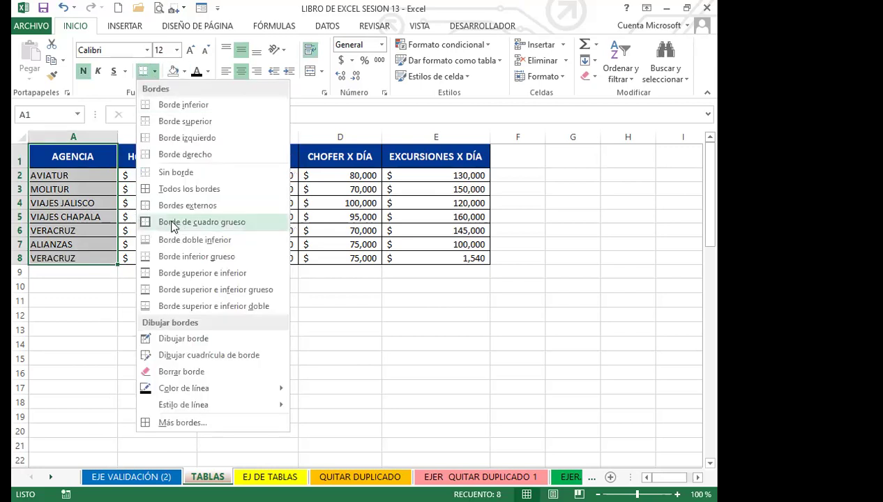
pyautogui.moveTo(69, 175); pyautogui.dragTo(75, 259)
pyautogui.click(156, 74)
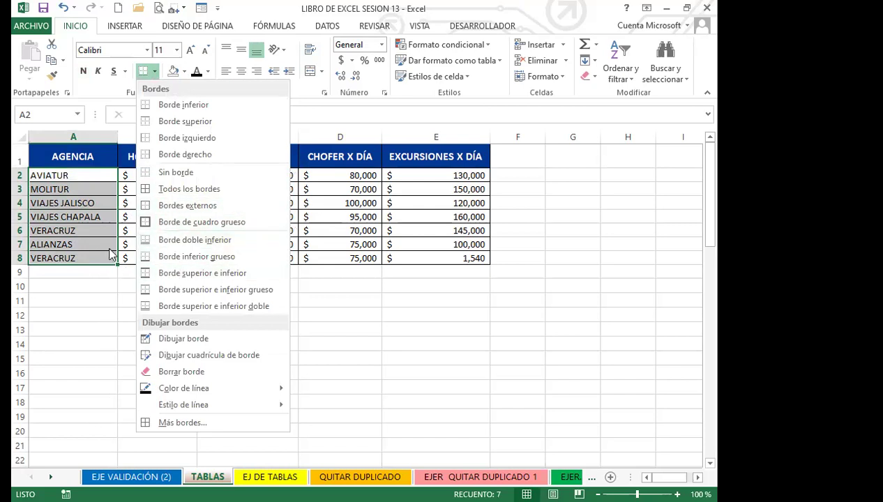
pyautogui.click(63, 209)
pyautogui.click(154, 205)
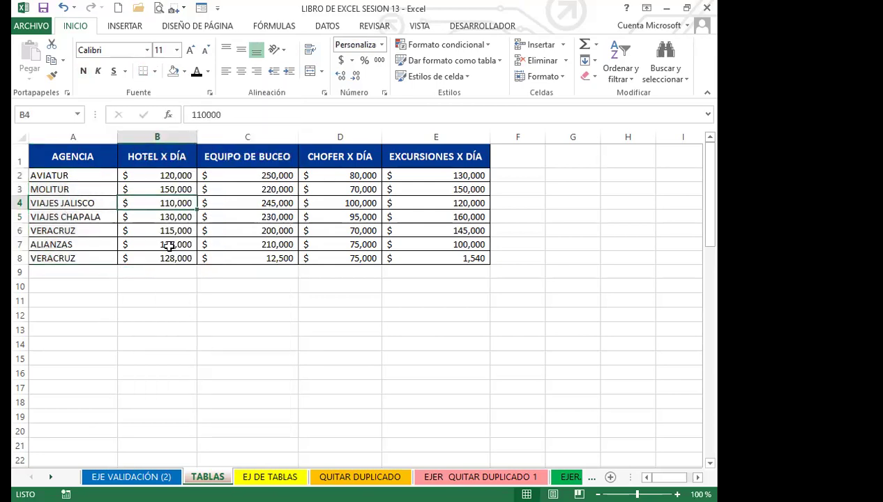
pyautogui.click(349, 258)
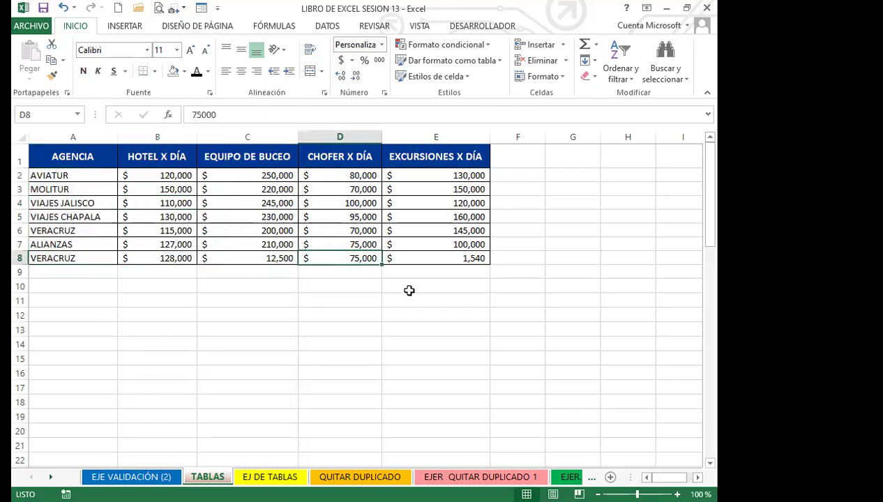
pyautogui.click(454, 257)
pyautogui.click(479, 216)
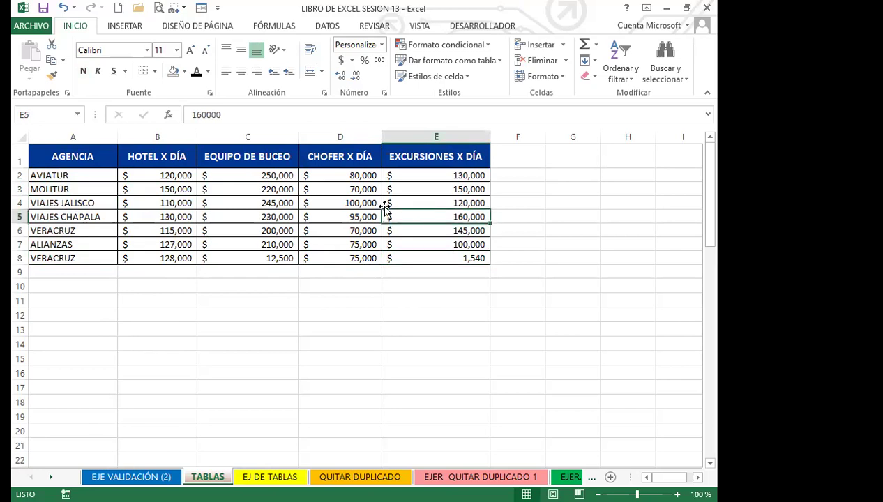
pyautogui.moveTo(351, 213); pyautogui.dragTo(455, 239)
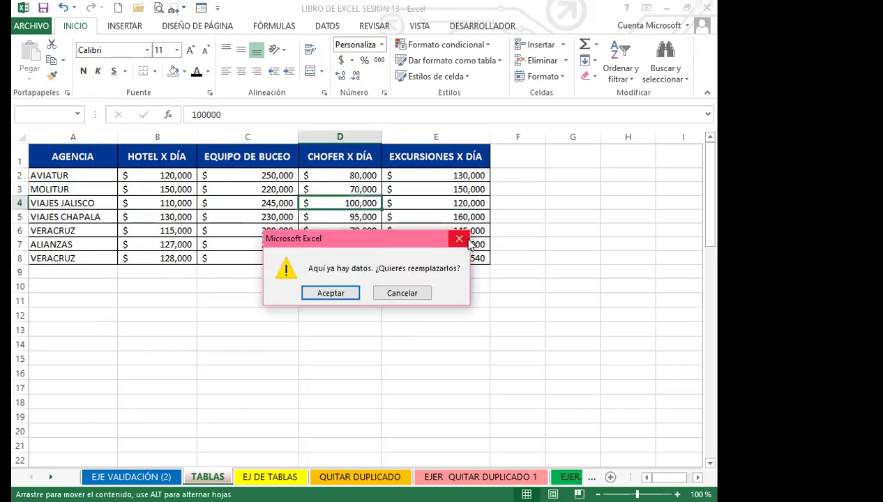
pyautogui.press('Escape')
pyautogui.click(200, 203)
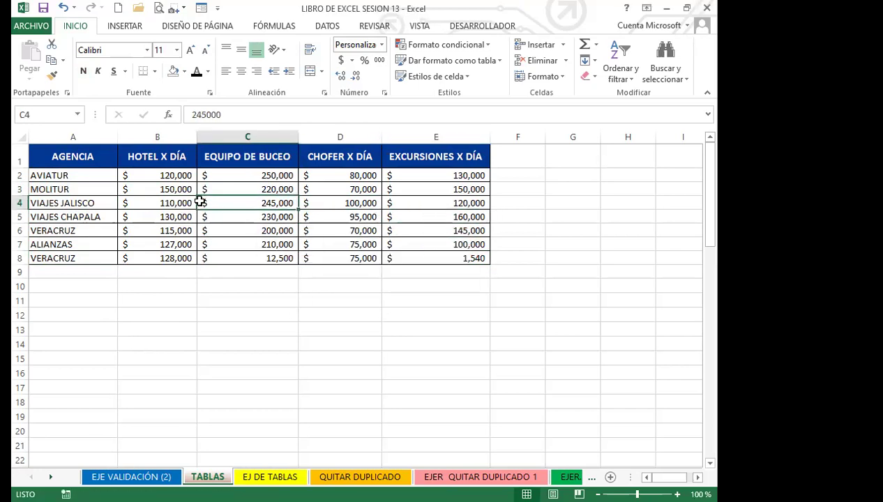
# - Extend the green agency table that starts at A49 down to row 72
pyautogui.scroll(-11, 373, 350)
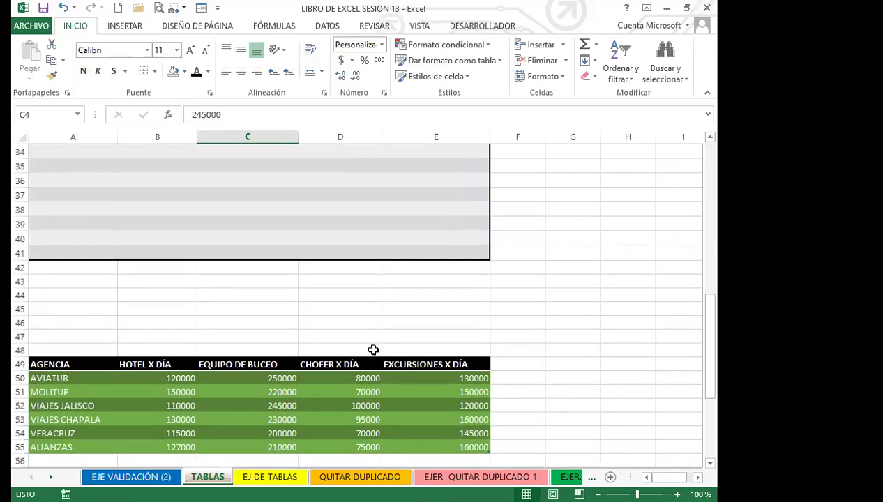
pyautogui.scroll(-2, 373, 349)
pyautogui.click(361, 337)
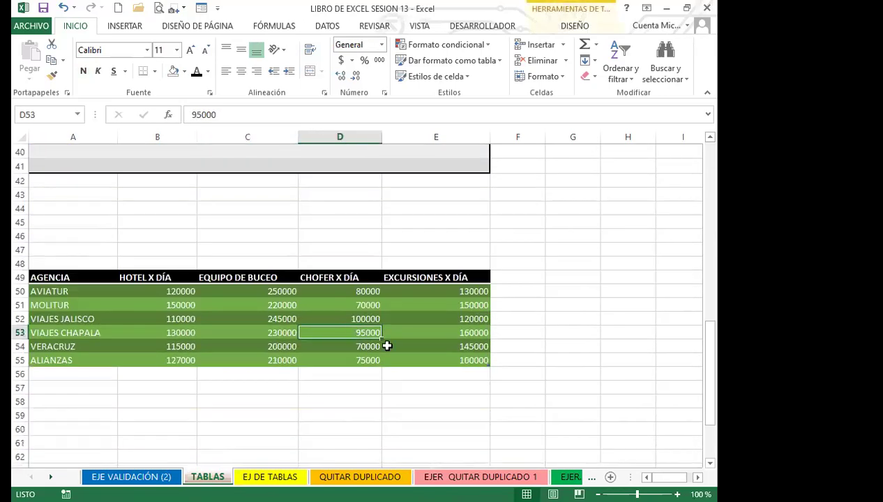
pyautogui.moveTo(488, 366); pyautogui.dragTo(501, 462)
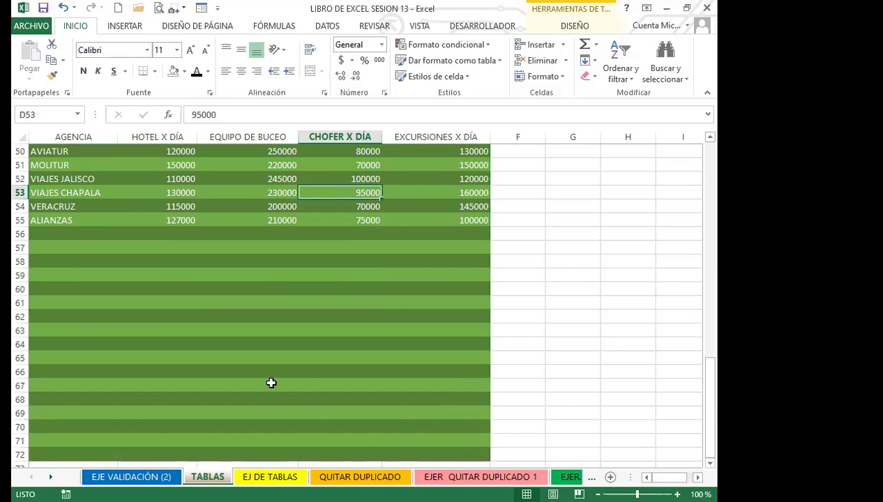
pyautogui.scroll(-2, 83, 344)
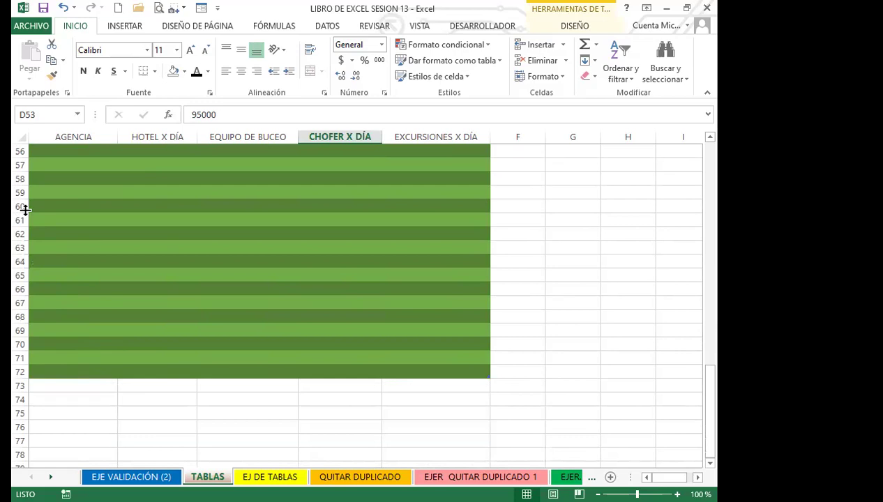
# - Shrink the extended green agency table so that it ends at row 60
pyautogui.moveTo(488, 376); pyautogui.dragTo(475, 208)
pyautogui.click(209, 307)
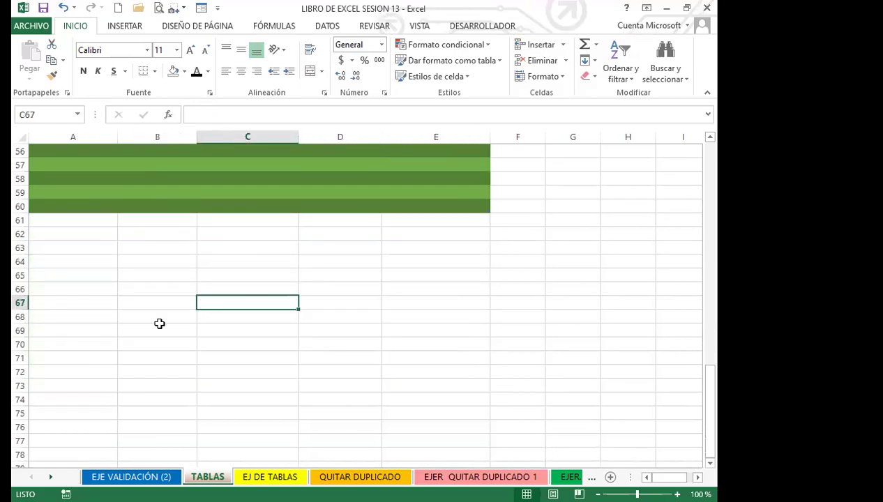
pyautogui.click(174, 274)
pyautogui.scroll(1, 491, 346)
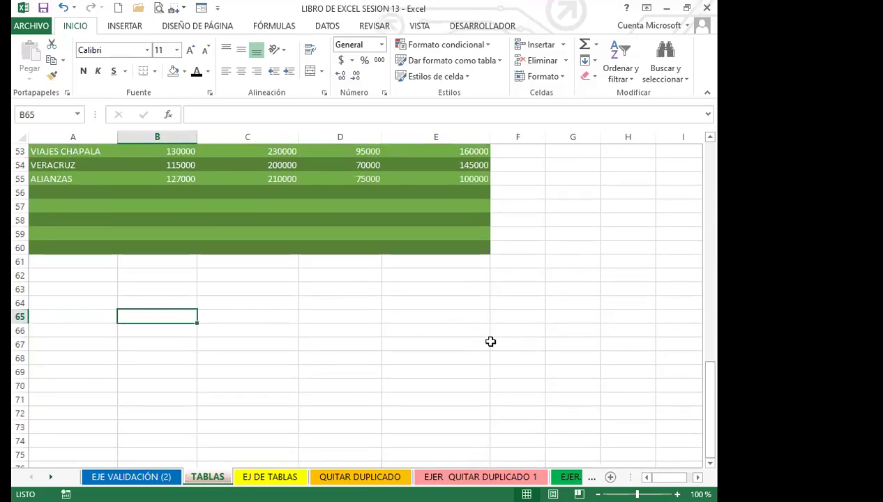
pyautogui.scroll(-1, 525, 340)
pyautogui.scroll(5, 524, 333)
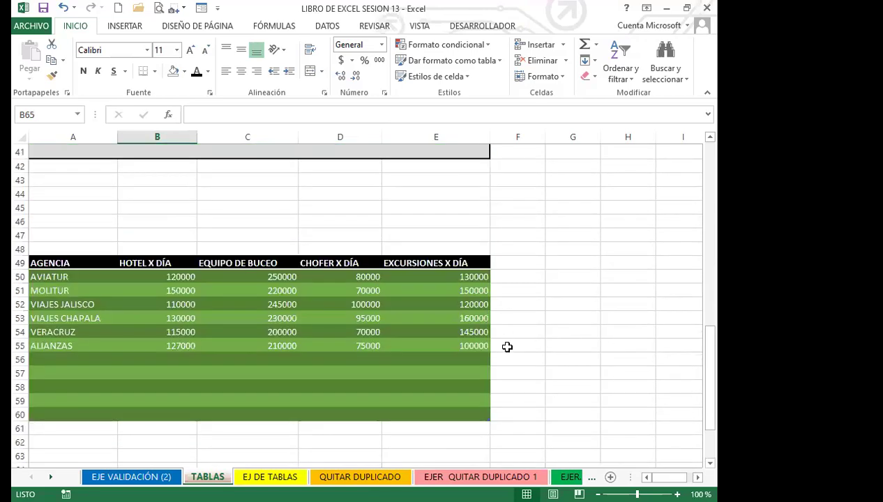
pyautogui.click(222, 319)
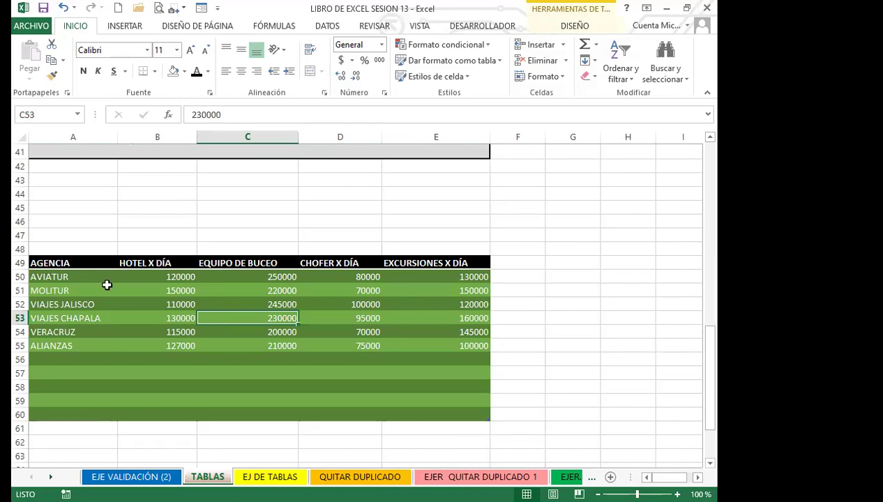
# - Shrink the green agency table so that it ends at row 55
pyautogui.moveTo(485, 419); pyautogui.dragTo(481, 351)
pyautogui.click(350, 388)
pyautogui.click(246, 314)
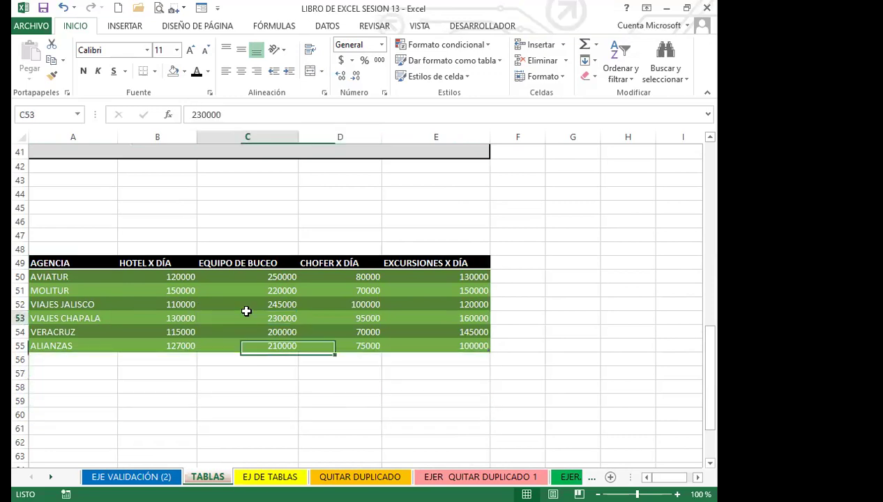
# - Convert the green agency table at A49:E55 into a normal range
pyautogui.click(574, 26)
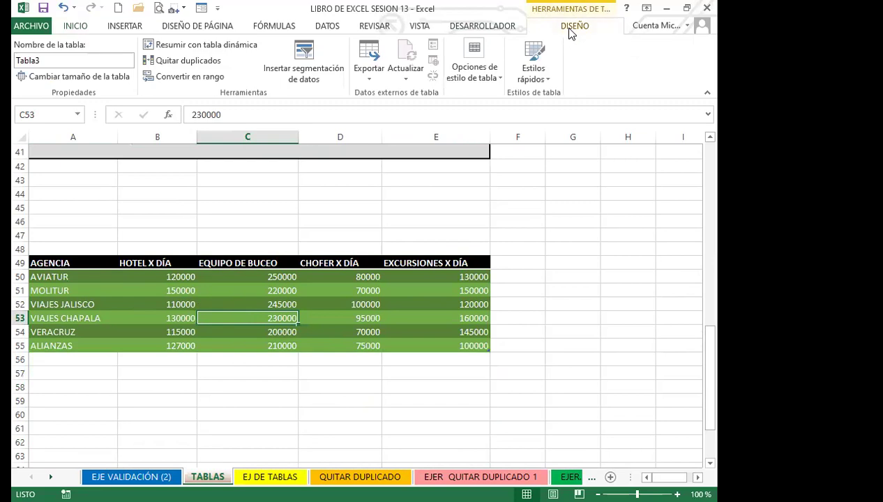
pyautogui.click(173, 77)
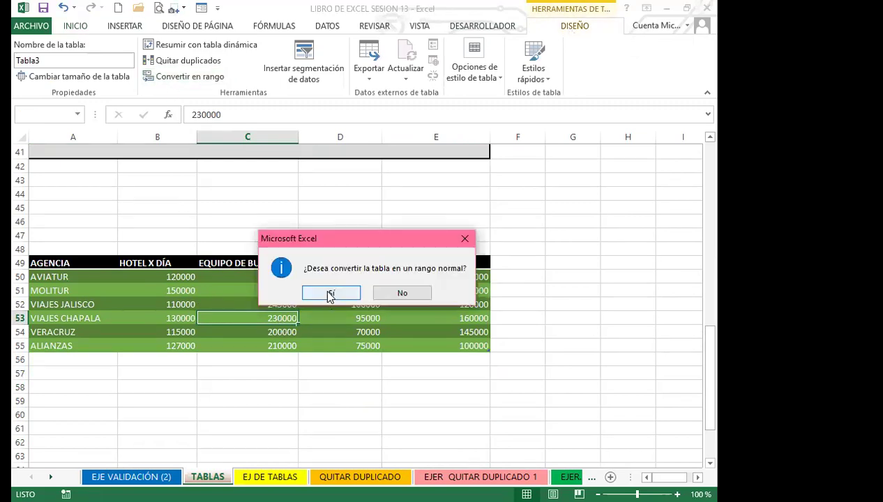
pyautogui.click(331, 294)
pyautogui.click(233, 295)
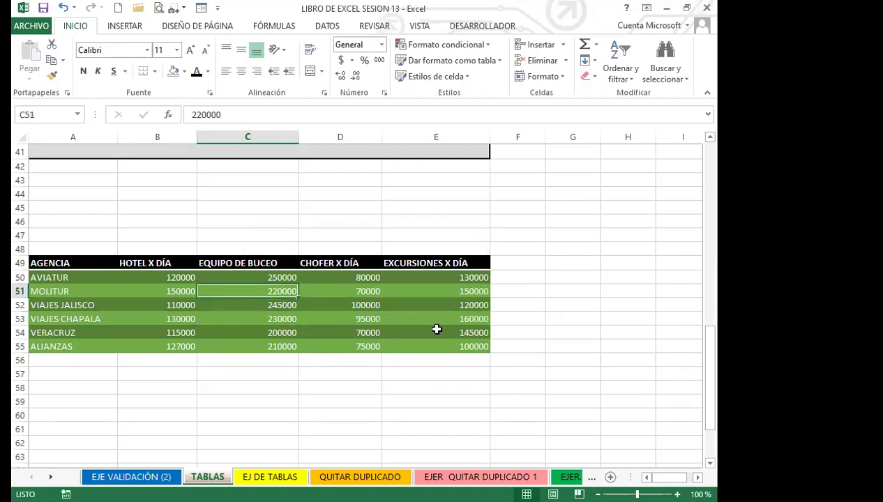
# - Examine the cells and the lower corner of the converted green range A49:E55
pyautogui.click(437, 342)
pyautogui.moveTo(493, 356); pyautogui.dragTo(447, 349)
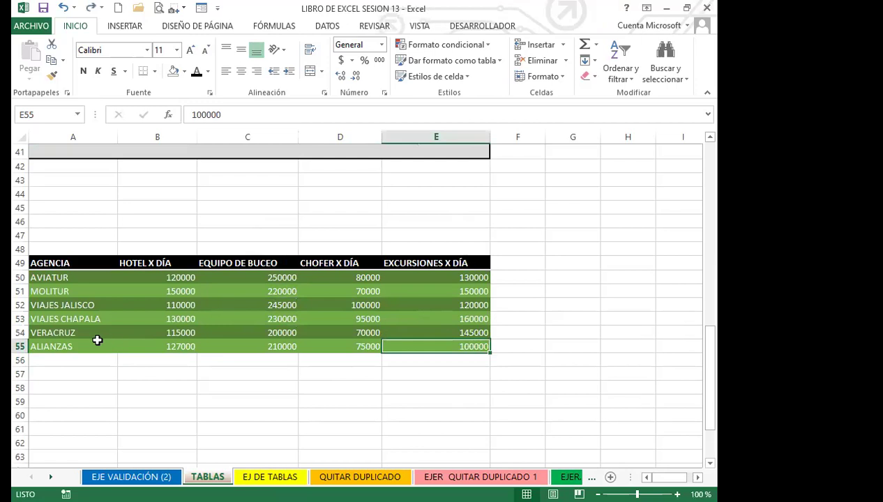
pyautogui.click(311, 345)
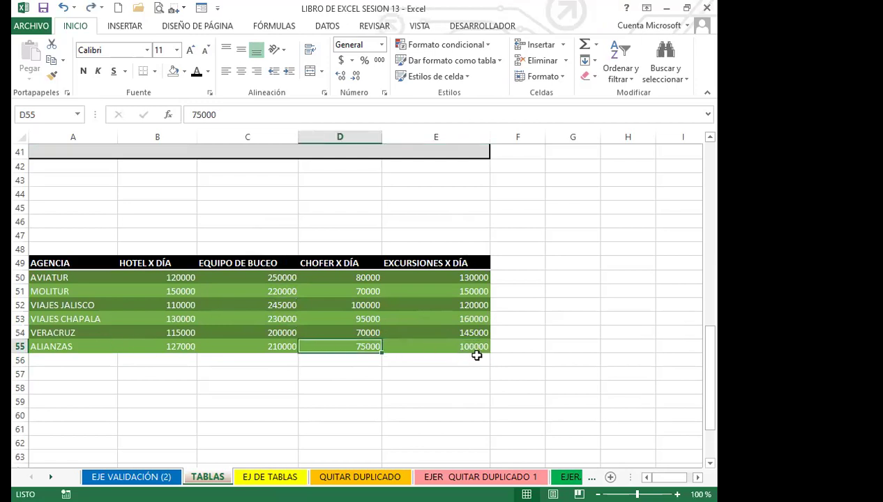
pyautogui.click(160, 319)
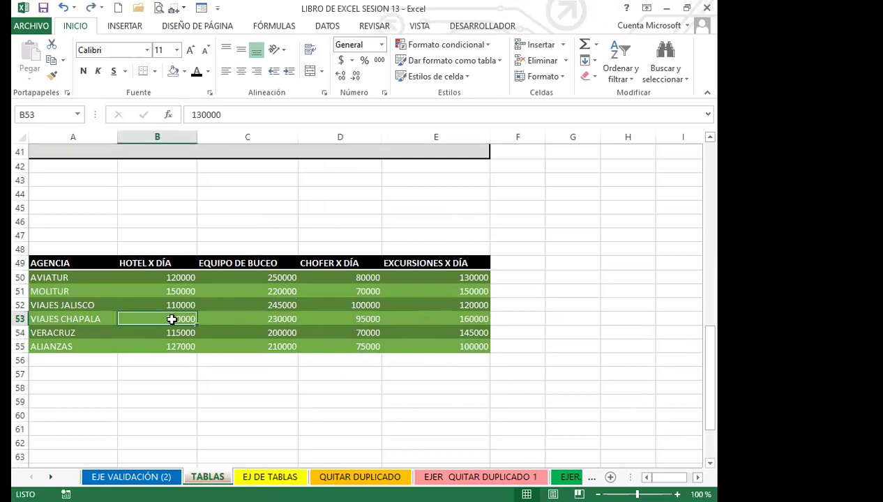
pyautogui.moveTo(78, 262); pyautogui.dragTo(420, 348)
pyautogui.click(240, 321)
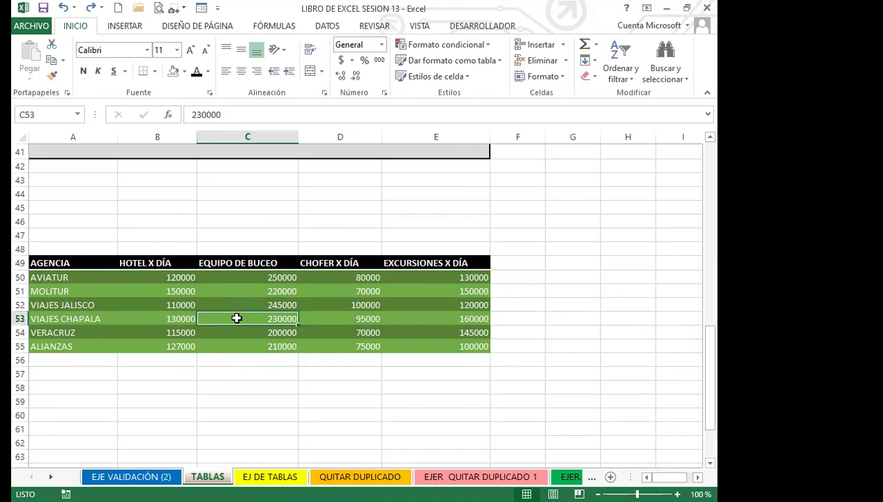
# - Review the table styles offered for the converted range A49:E55 without applying one
pyautogui.moveTo(56, 264); pyautogui.dragTo(416, 347)
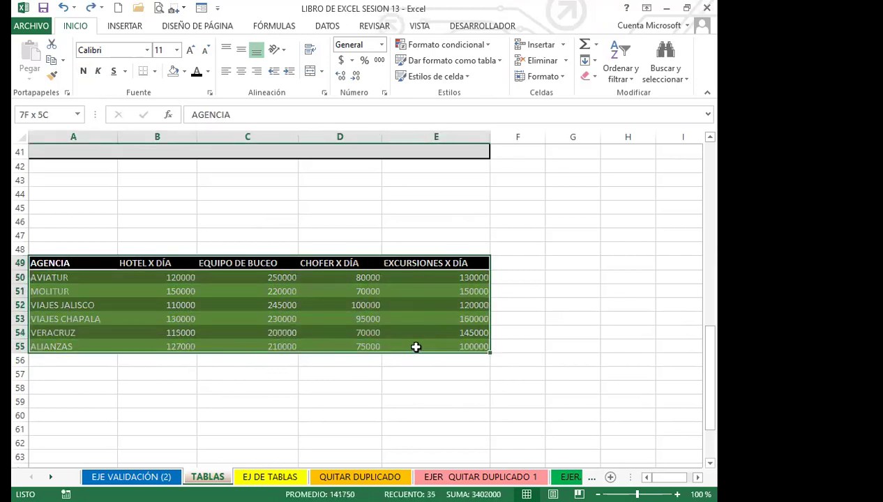
pyautogui.click(499, 63)
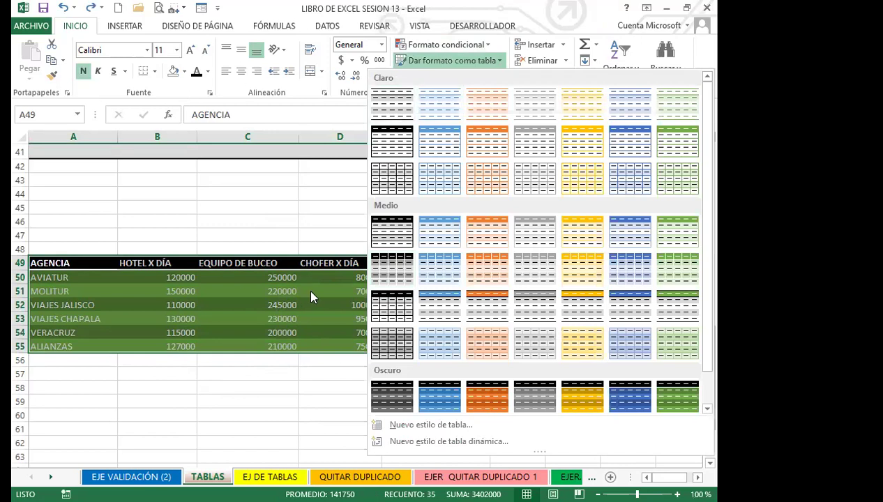
pyautogui.press('Escape')
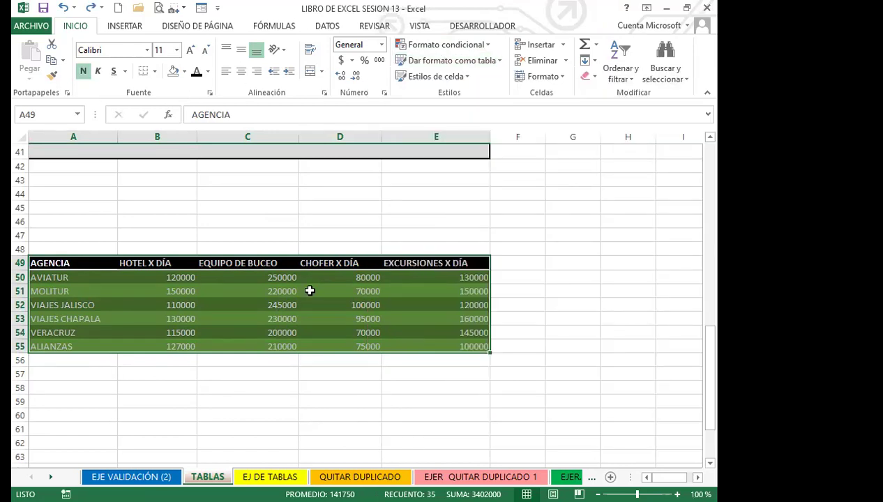
# - Try removing the fill colour from the converted range A49:E55 and undo that change
pyautogui.click(172, 72)
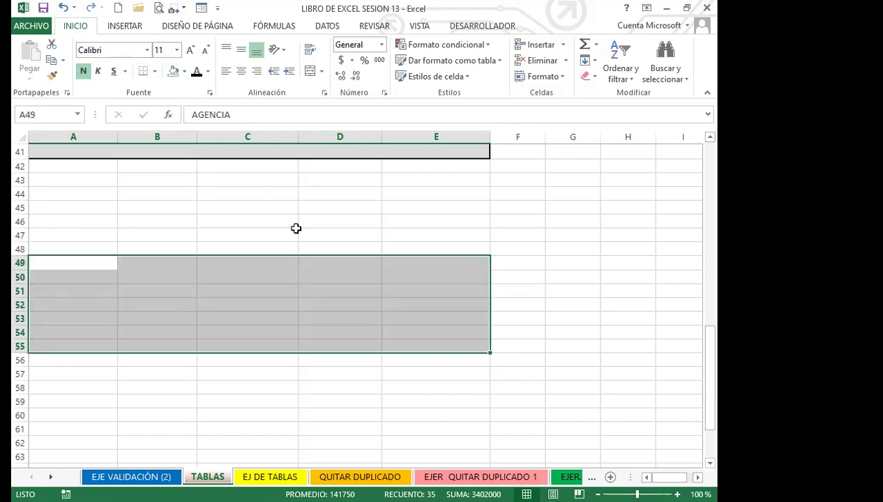
pyautogui.hotkey('ctrl', 'z')
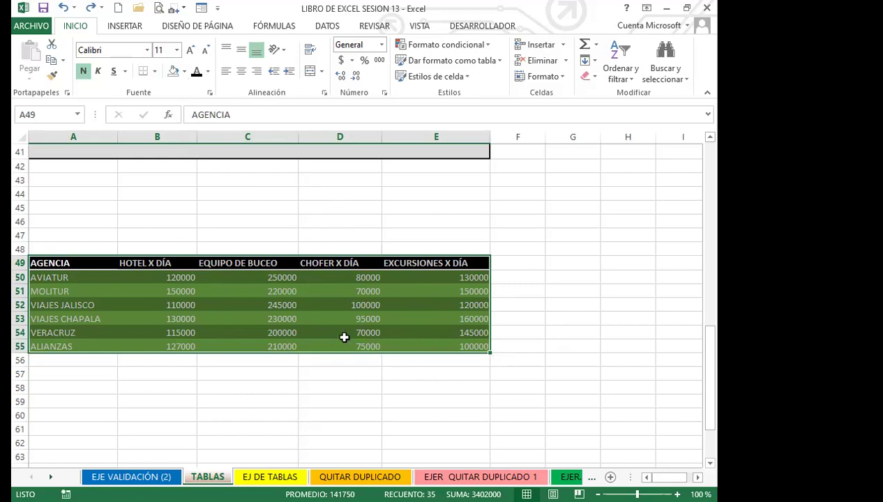
pyautogui.click(354, 304)
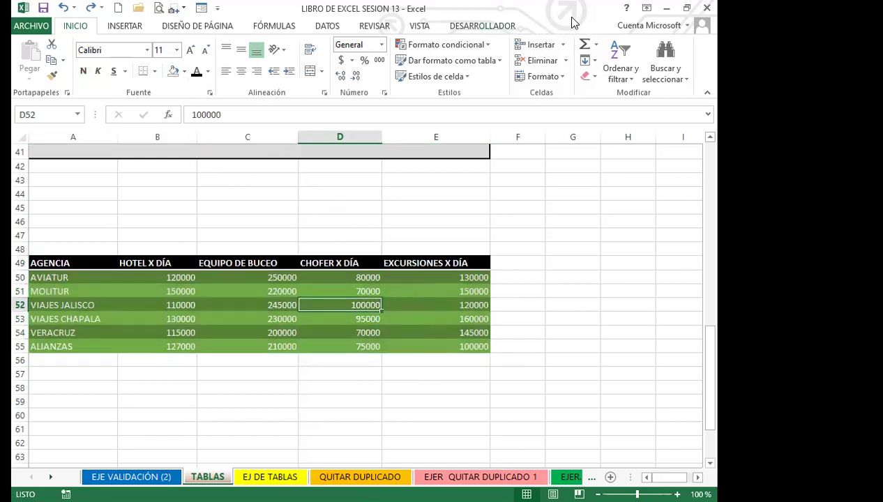
pyautogui.click(320, 320)
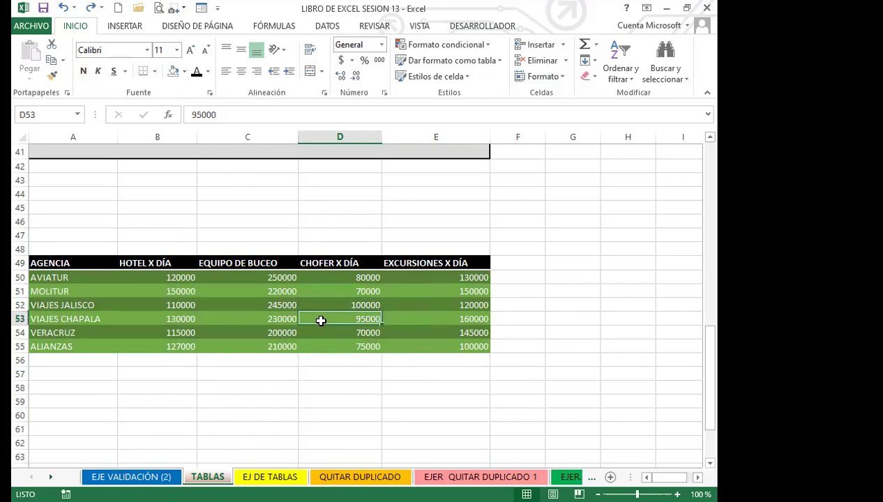
# - Apply a black font colour to A49:E55 and clear all formats from the range
pyautogui.moveTo(91, 263); pyautogui.dragTo(433, 345)
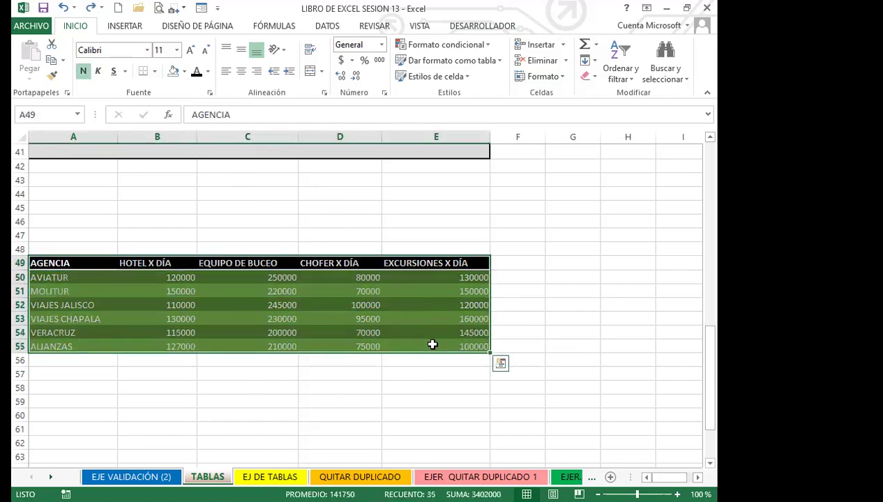
pyautogui.click(196, 71)
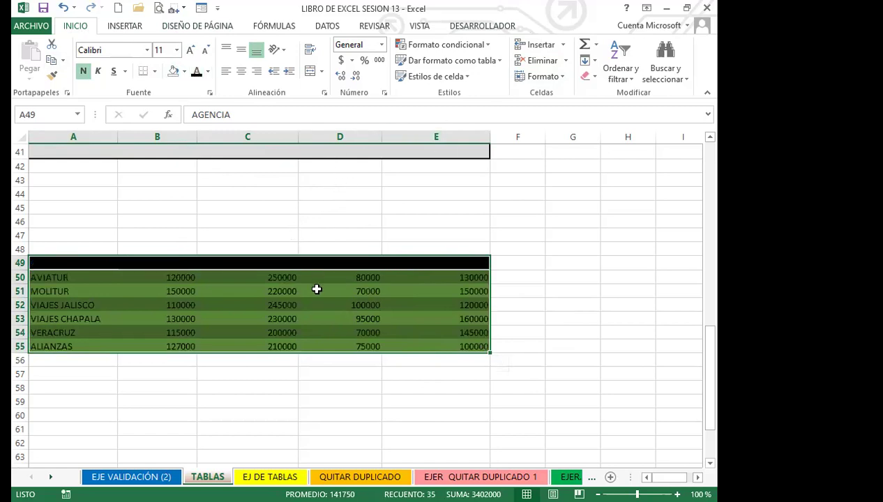
pyautogui.click(595, 78)
pyautogui.click(611, 112)
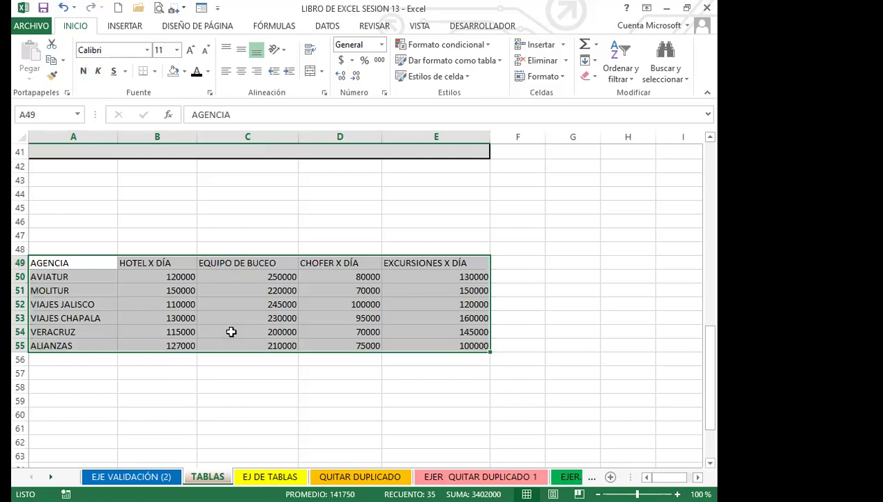
pyautogui.click(240, 370)
pyautogui.click(245, 341)
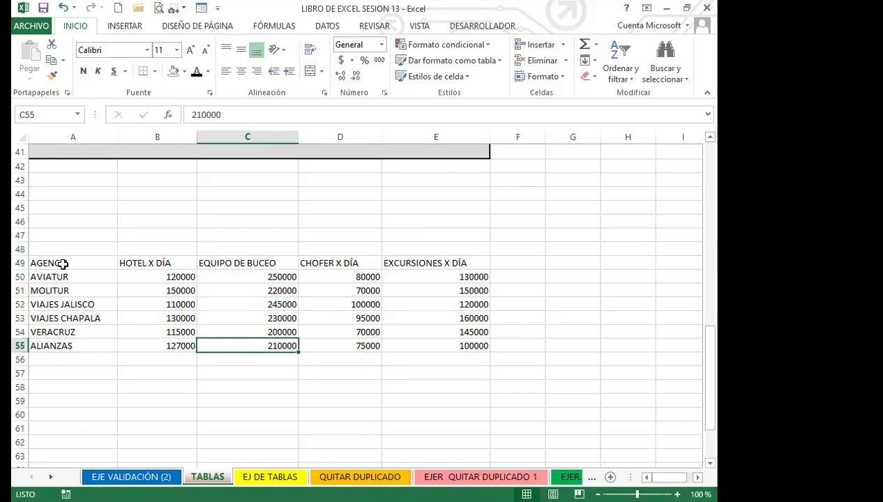
# - Review the clearing options available for the unformatted range A49:E55
pyautogui.moveTo(62, 263); pyautogui.dragTo(279, 290)
pyautogui.moveTo(350, 318); pyautogui.dragTo(438, 347)
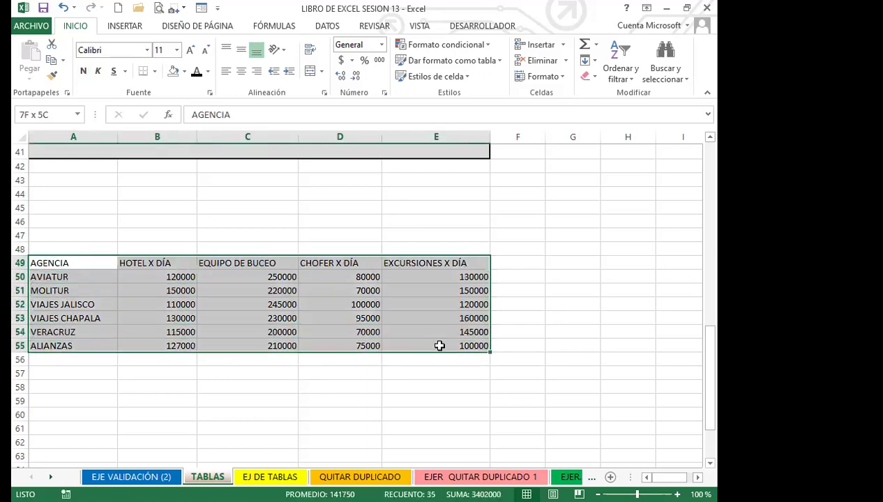
pyautogui.click(592, 77)
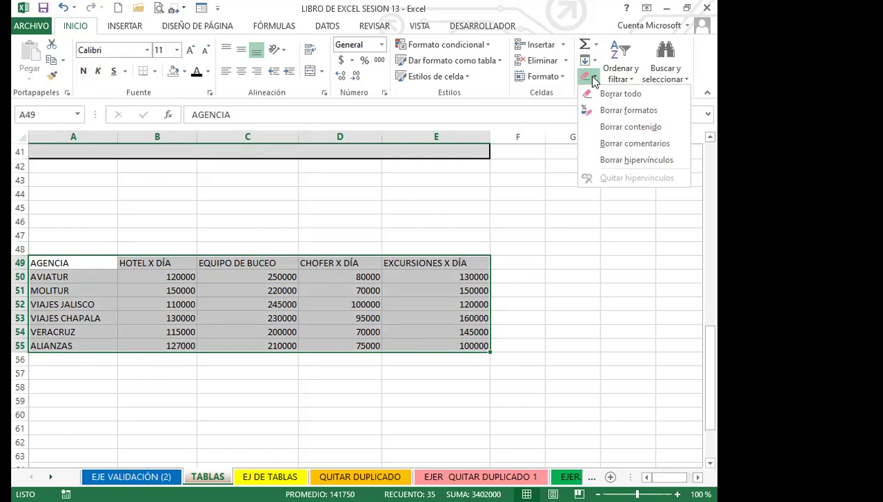
pyautogui.press('Down')
pyautogui.press('Down')
pyautogui.press('Down')
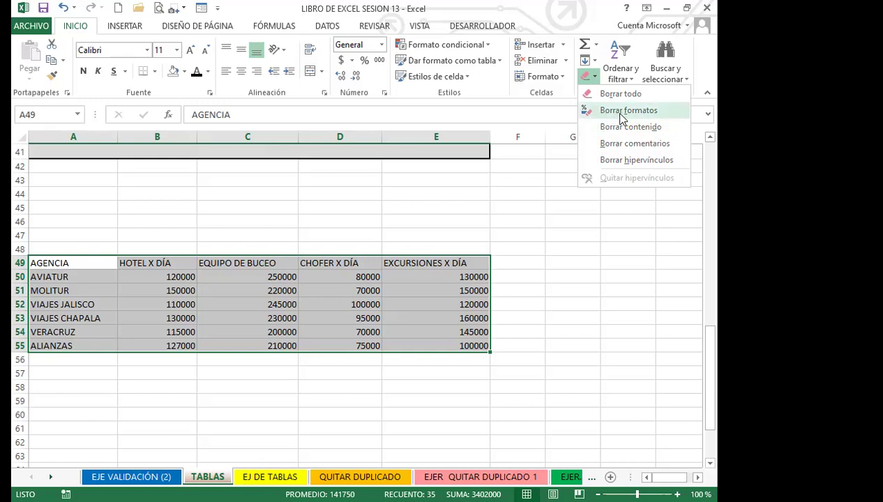
pyautogui.click(197, 319)
pyautogui.moveTo(49, 263); pyautogui.dragTo(410, 346)
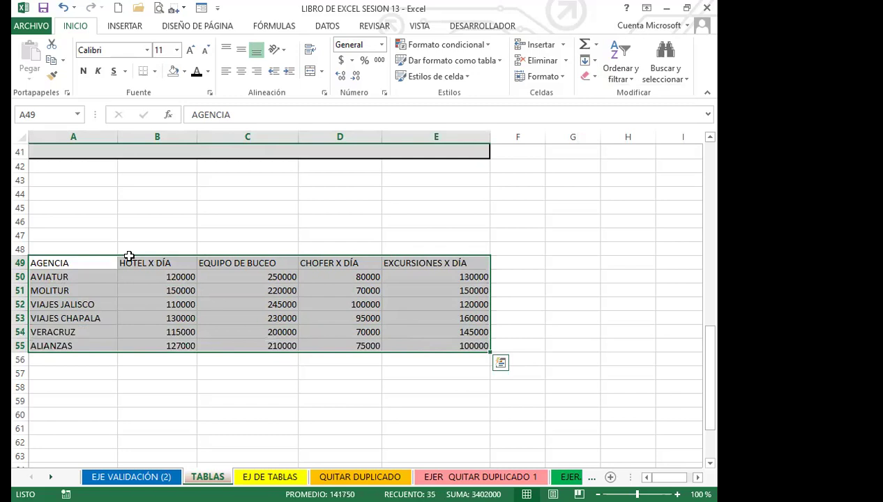
# - Clear the formats from the blue-headed range A1:E8 and undo the clearing
pyautogui.scroll(13, 129, 256)
pyautogui.moveTo(62, 157)
pyautogui.mouseDown()
pyautogui.moveTo(387, 220)
pyautogui.moveTo(434, 258)
pyautogui.mouseUp()
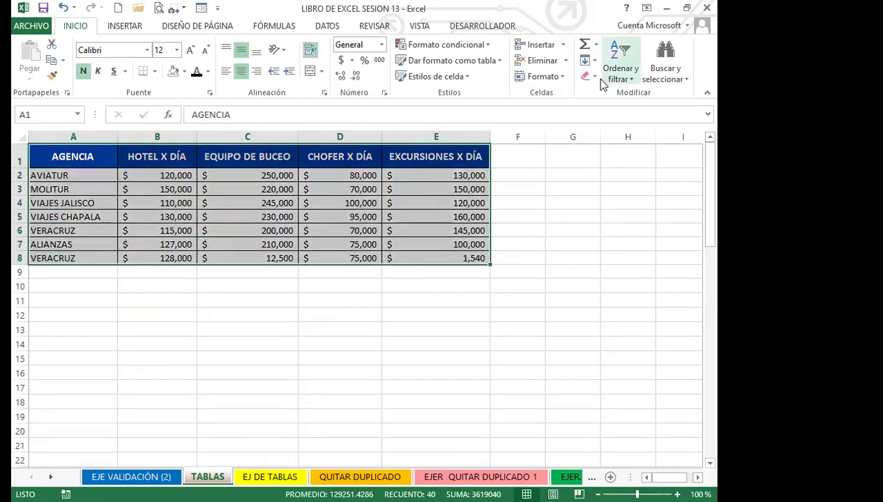
pyautogui.click(588, 76)
pyautogui.click(607, 111)
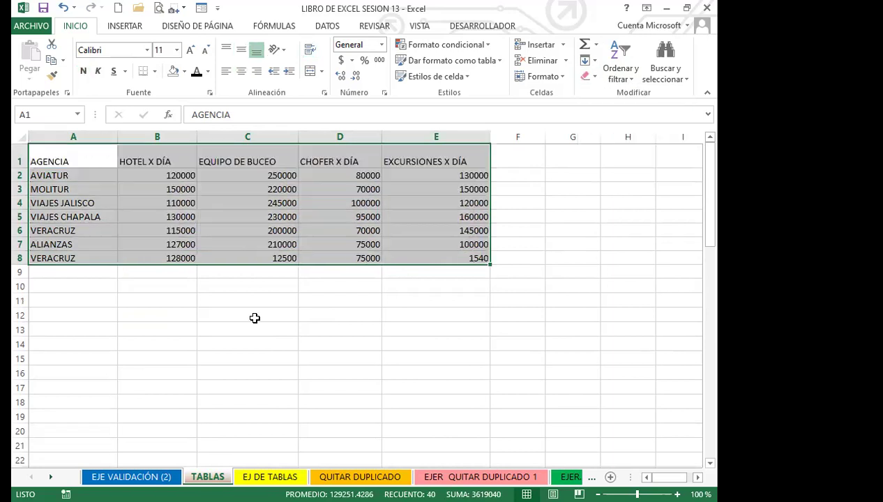
pyautogui.click(254, 317)
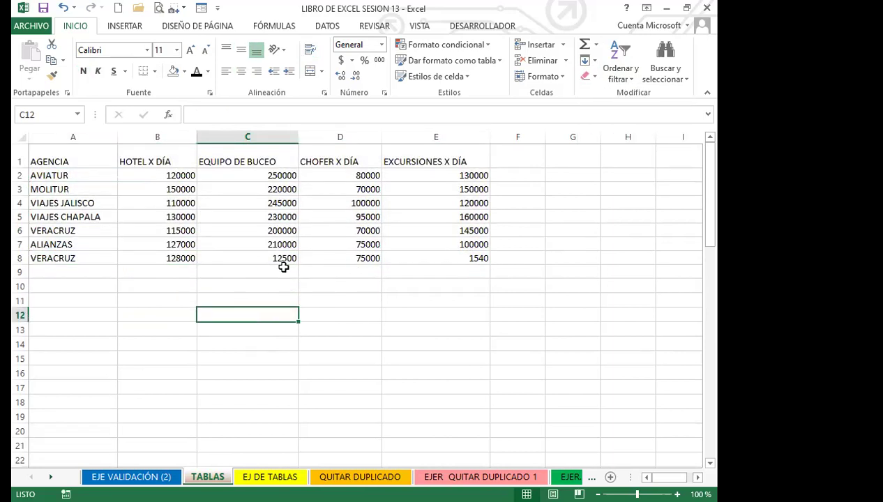
pyautogui.click(63, 8)
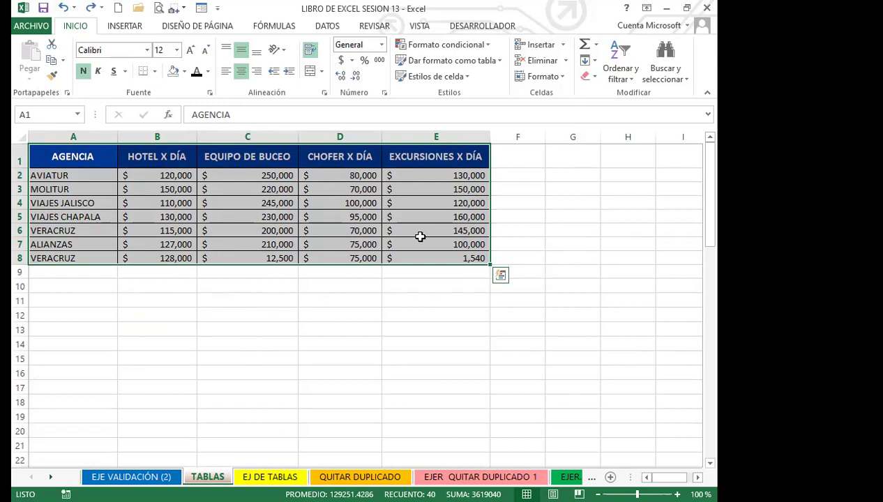
# - Review the fill colours available for the blue header row A1:E1 without changing it
pyautogui.moveTo(55, 156); pyautogui.dragTo(432, 159)
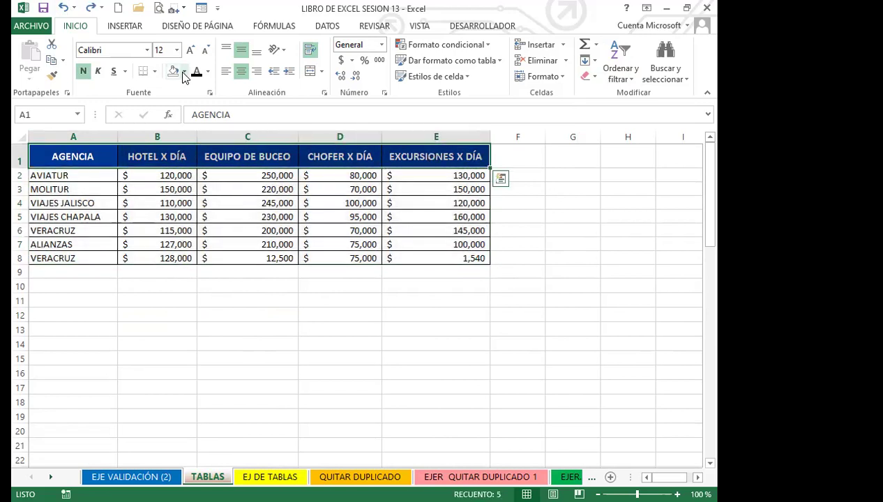
pyautogui.click(183, 71)
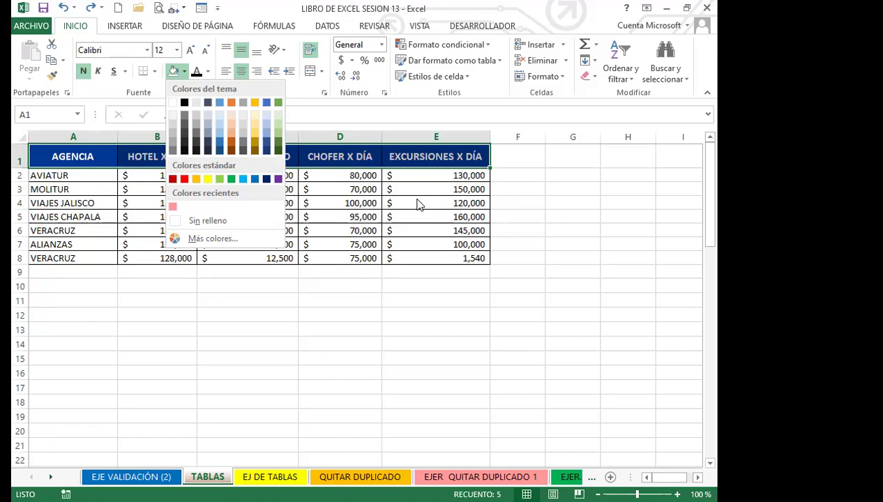
pyautogui.click(387, 196)
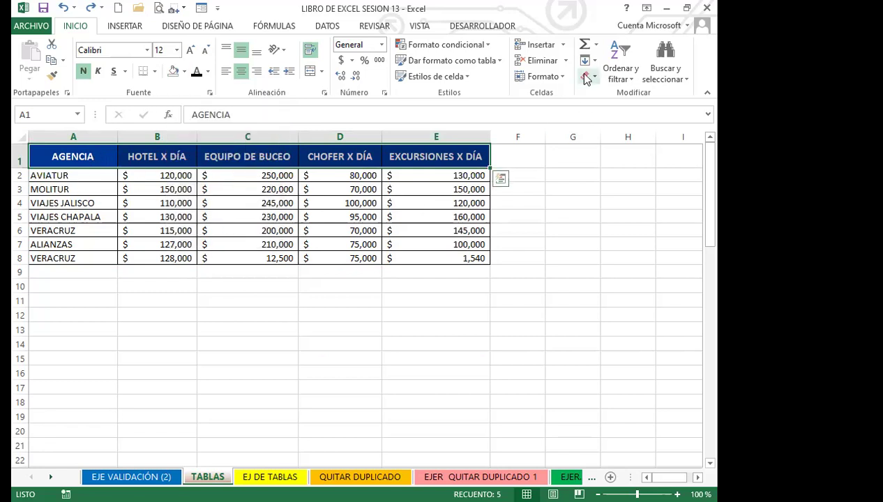
pyautogui.click(248, 231)
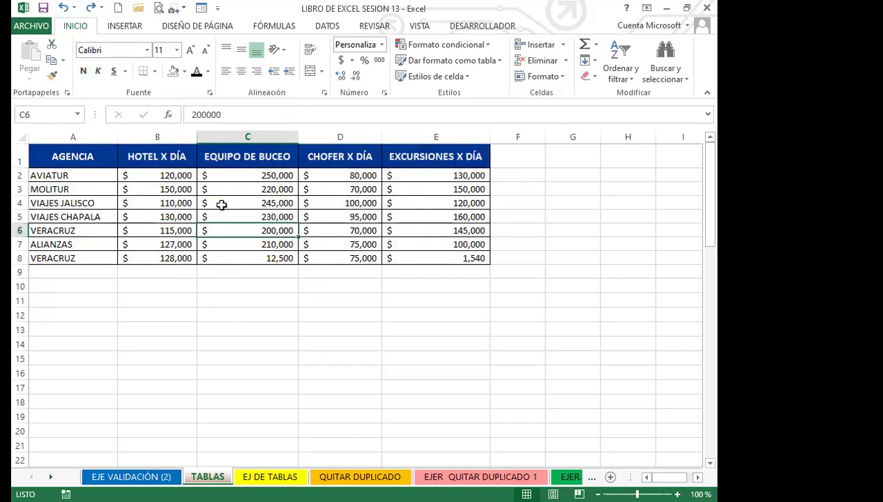
# - Return to the unformatted agency range A49:E55 and examine it
pyautogui.scroll(-13, 249, 354)
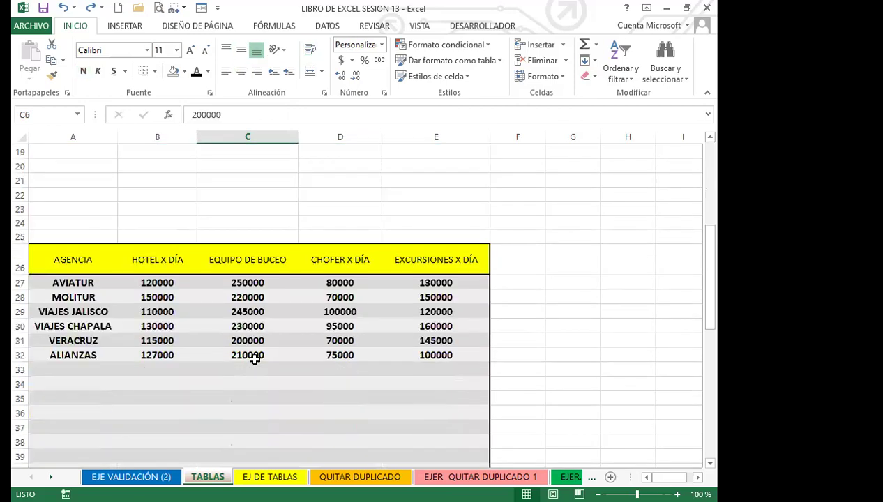
pyautogui.scroll(-3, 250, 343)
pyautogui.click(177, 234)
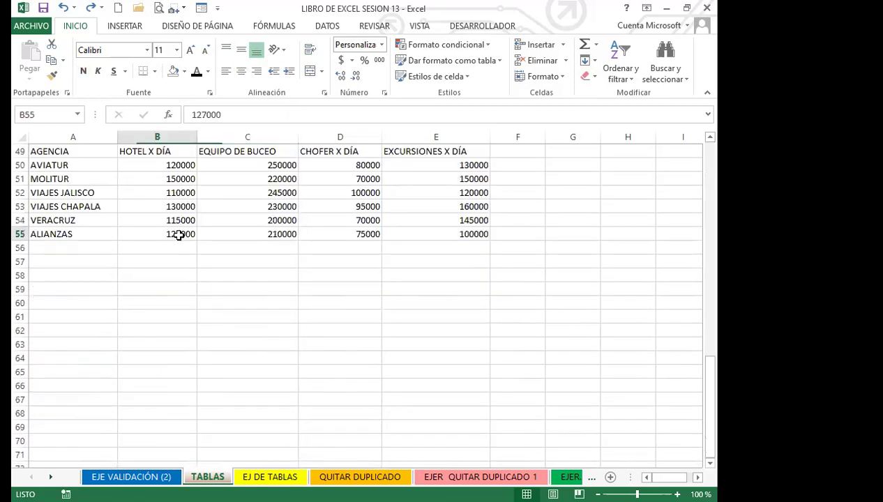
pyautogui.click(274, 245)
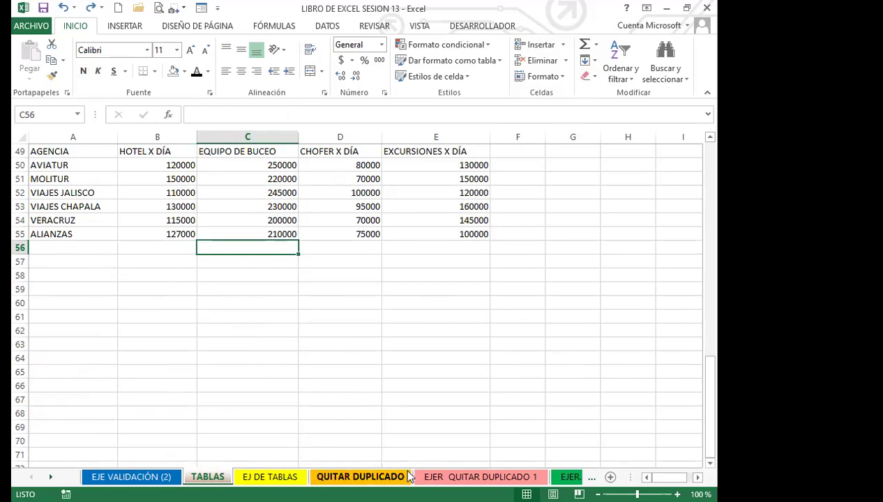
pyautogui.click(319, 356)
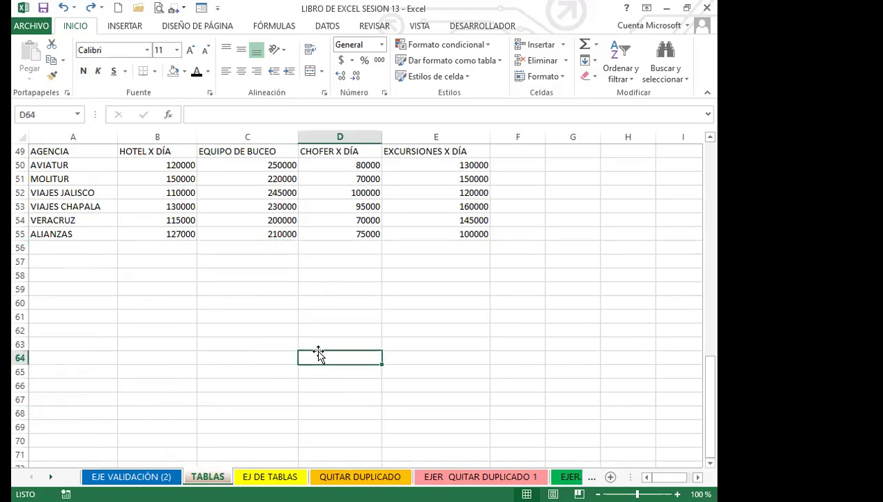
# - Return to the blue-headed agency range A1:E8 and examine its formatted cells
pyautogui.hotkey('ctrl', 'z')
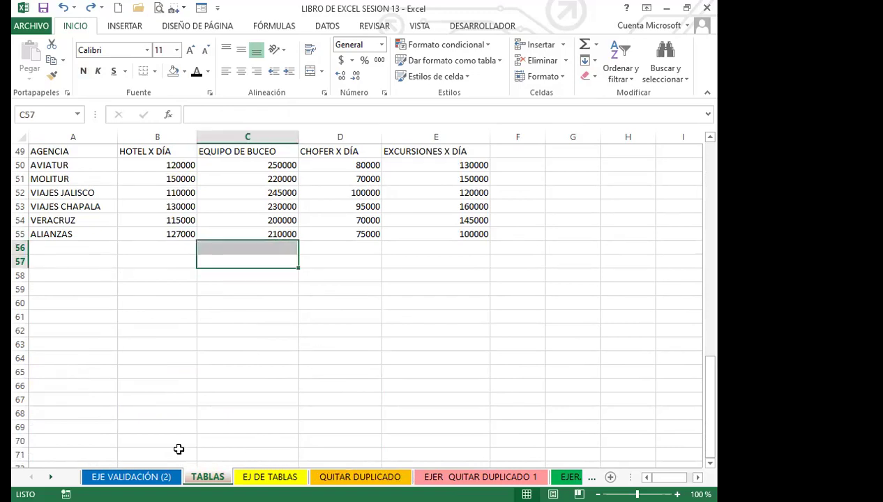
pyautogui.scroll(5, 207, 310)
pyautogui.scroll(11, 222, 366)
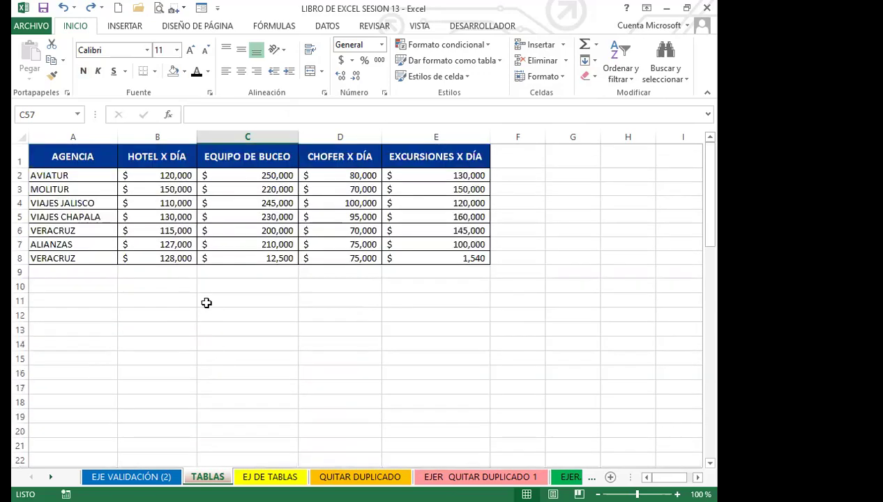
pyautogui.click(221, 244)
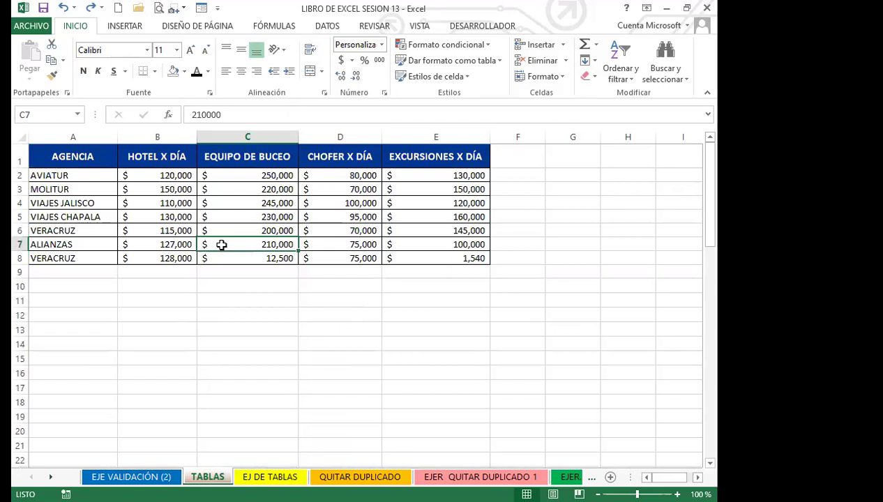
pyautogui.click(260, 227)
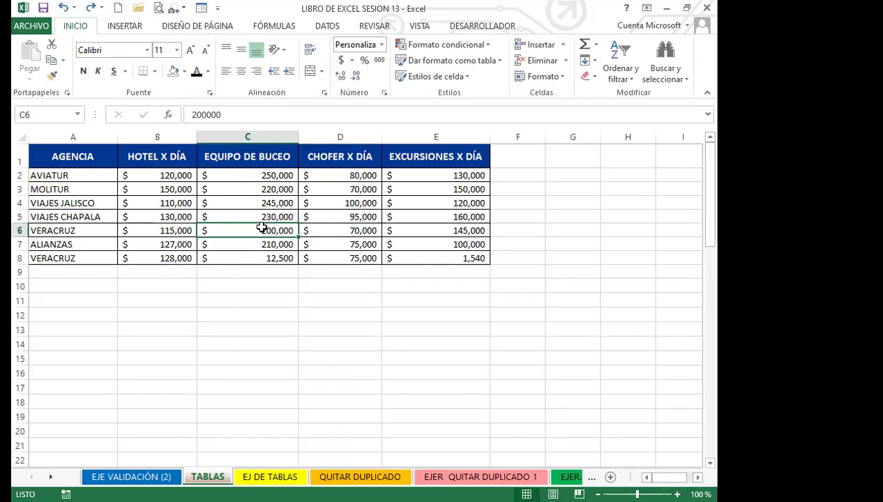
# - Open the EJ DE TABLAS sheet and go to the start of its sales data
pyautogui.click(279, 476)
pyautogui.click(223, 328)
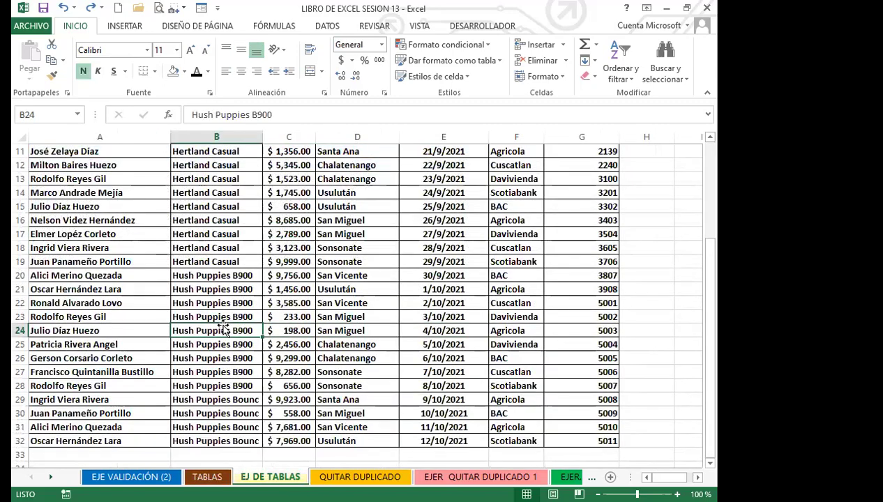
pyautogui.scroll(4, 223, 328)
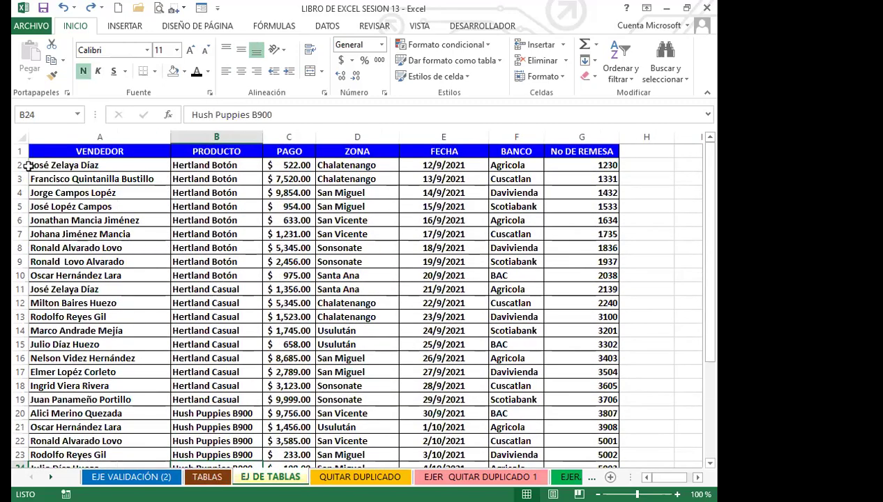
# - Clear the formats from the sales data A1:G32, inspect the unformatted rows and undo the clearing
pyautogui.moveTo(24, 159); pyautogui.dragTo(25, 170)
pyautogui.moveTo(82, 157); pyautogui.dragTo(549, 439)
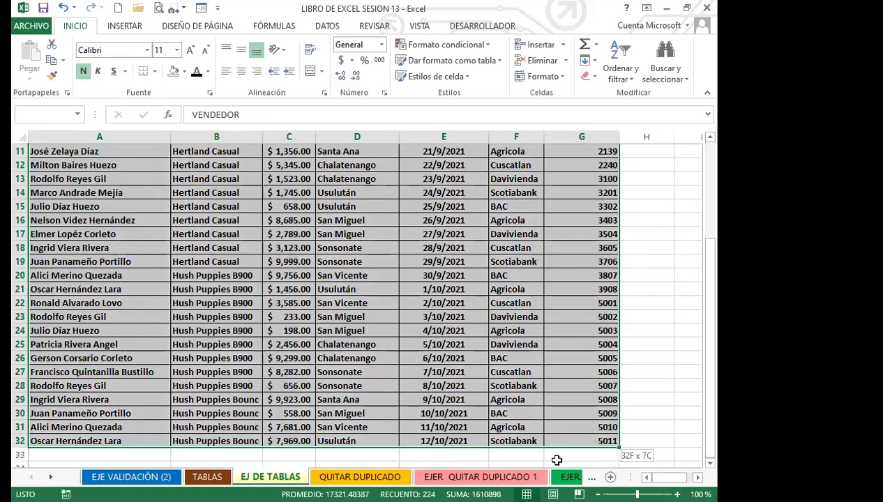
pyautogui.click(594, 77)
pyautogui.click(610, 113)
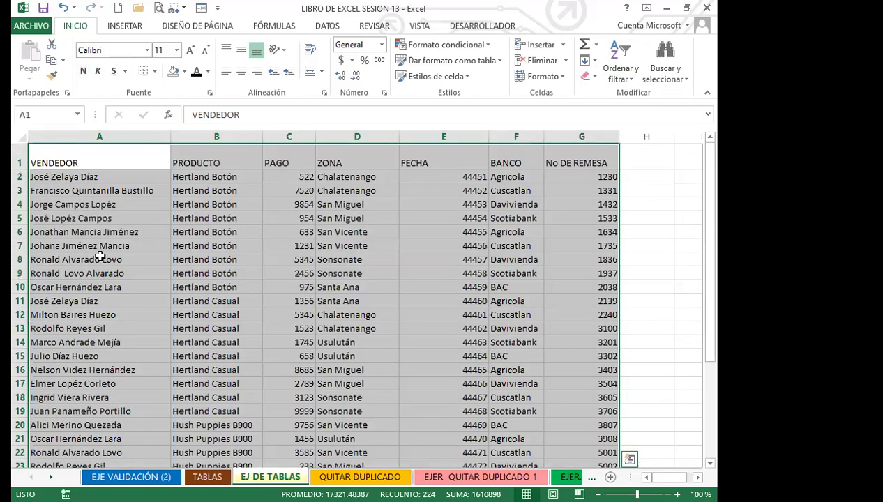
pyautogui.click(105, 257)
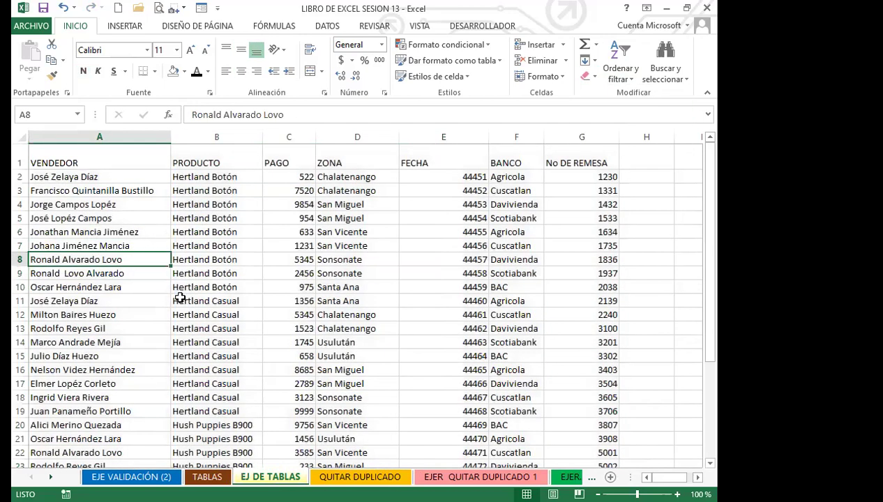
pyautogui.scroll(-5, 178, 293)
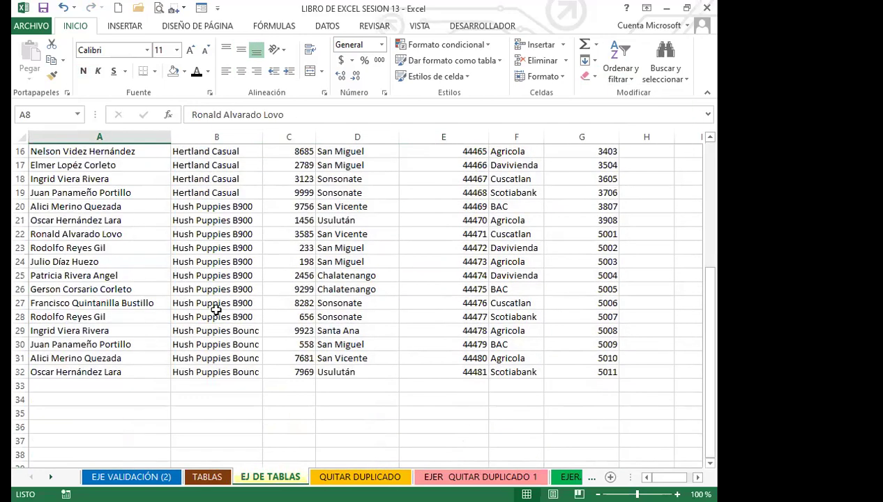
pyautogui.click(115, 316)
pyautogui.scroll(5, 139, 285)
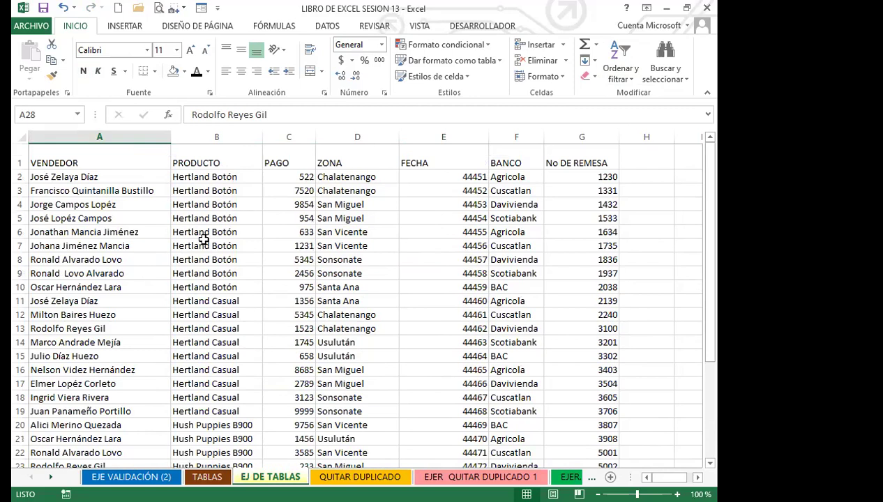
pyautogui.click(48, 160)
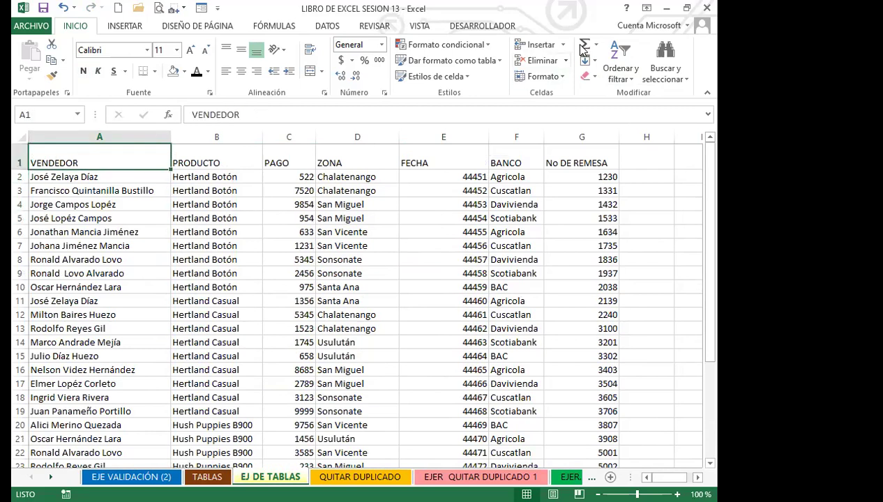
pyautogui.click(429, 175)
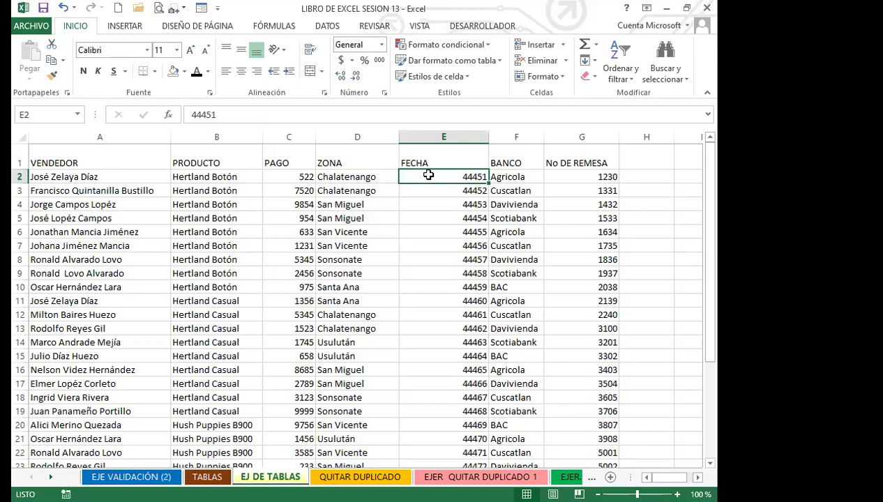
pyautogui.hotkey('ctrl', 'z')
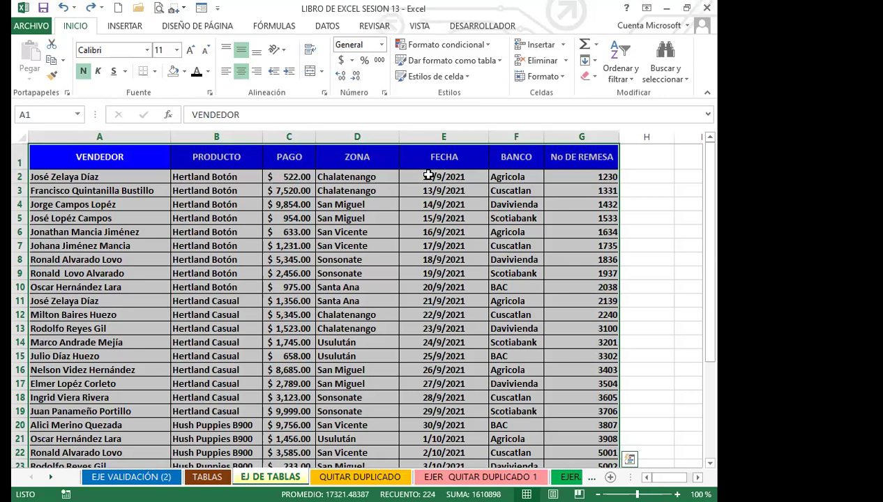
# - Clear the formats from A1:G32 and apply the Fecha corta format to the FECHA column
pyautogui.click(590, 76)
pyautogui.click(604, 113)
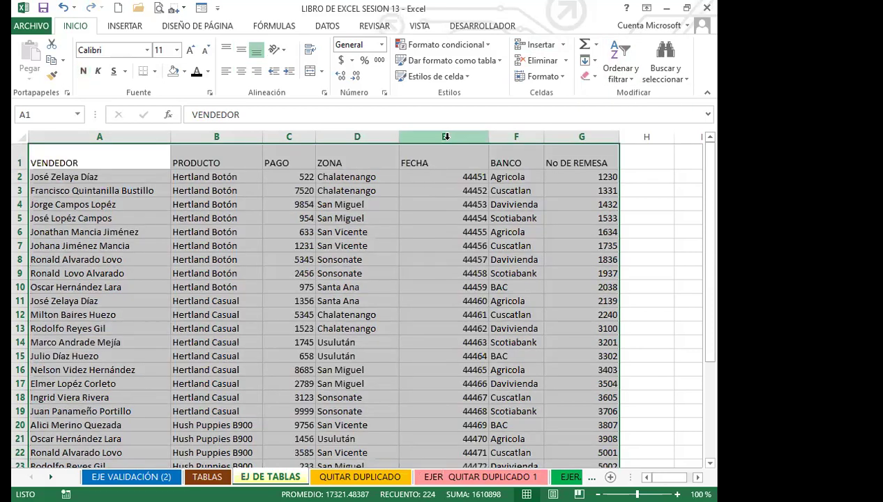
pyautogui.click(444, 136)
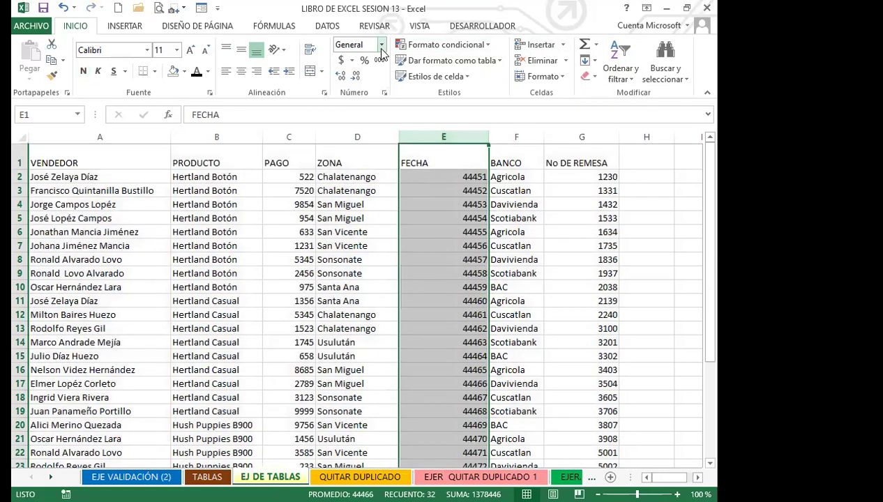
pyautogui.click(382, 45)
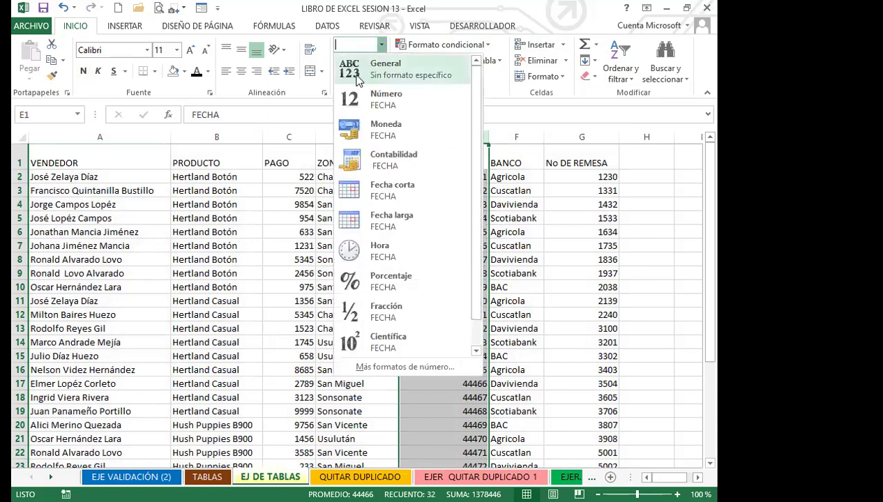
pyautogui.click(380, 192)
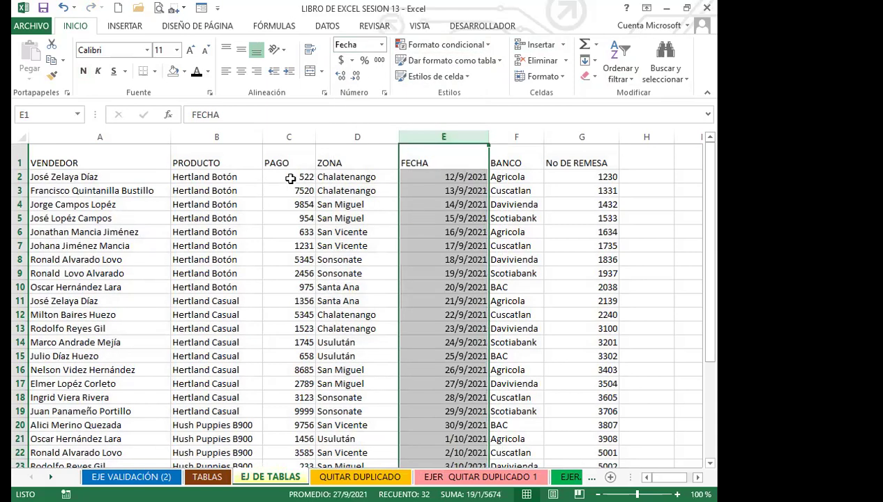
# - Apply the accounting number format with the dollar symbol to the PAGO values C2:C32
pyautogui.moveTo(290, 177); pyautogui.dragTo(286, 439)
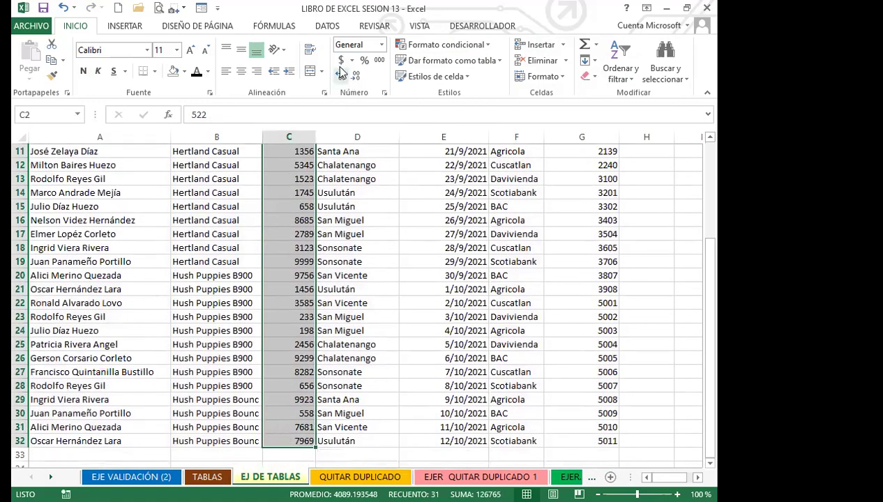
pyautogui.click(341, 60)
pyautogui.click(287, 287)
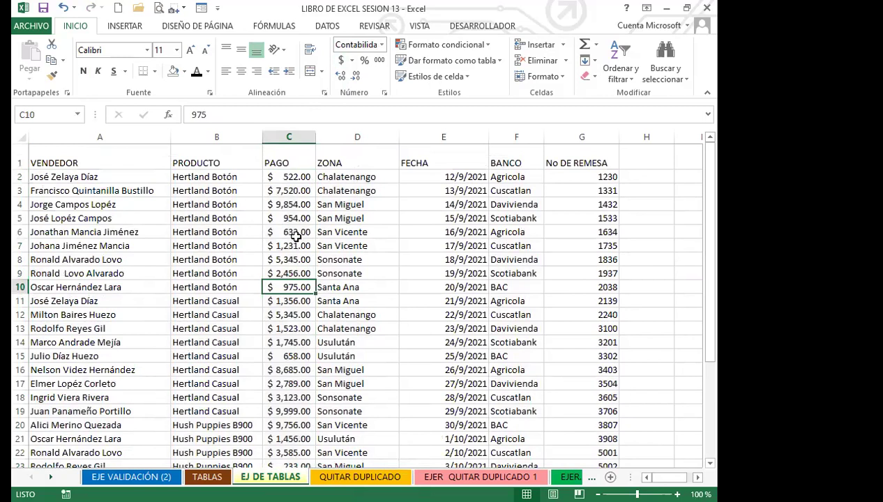
pyautogui.click(238, 325)
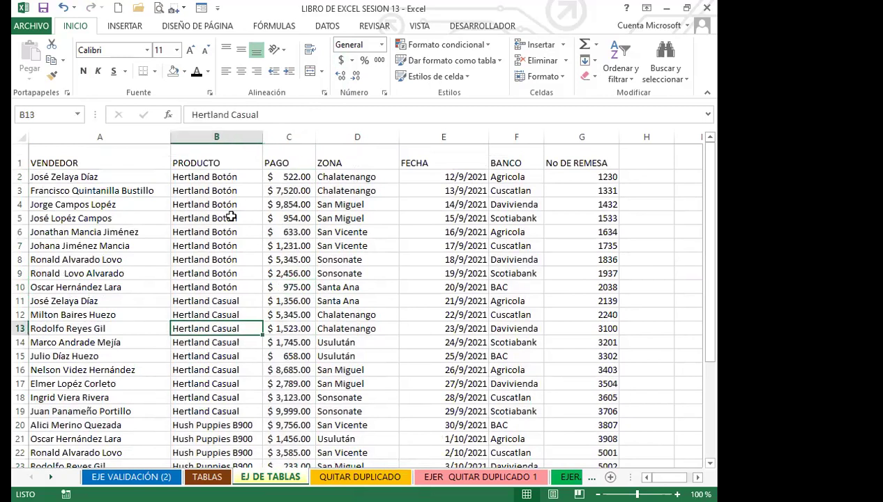
pyautogui.click(206, 297)
pyautogui.click(207, 344)
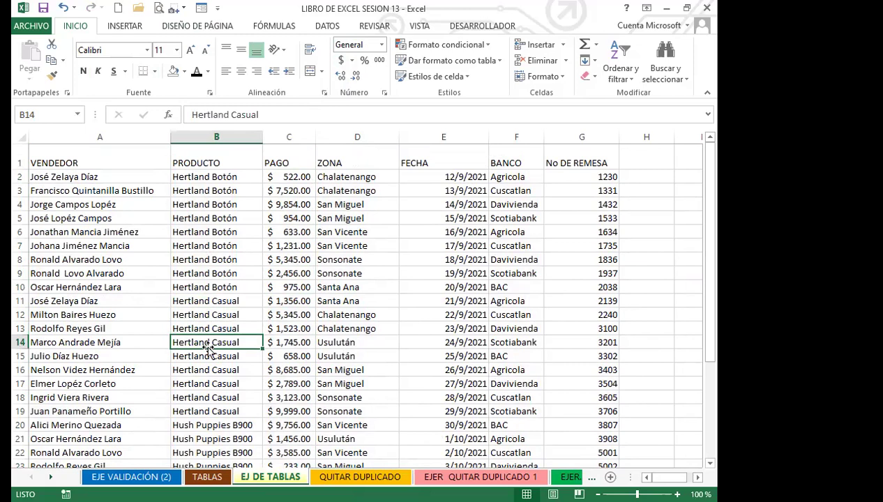
pyautogui.scroll(-6, 209, 342)
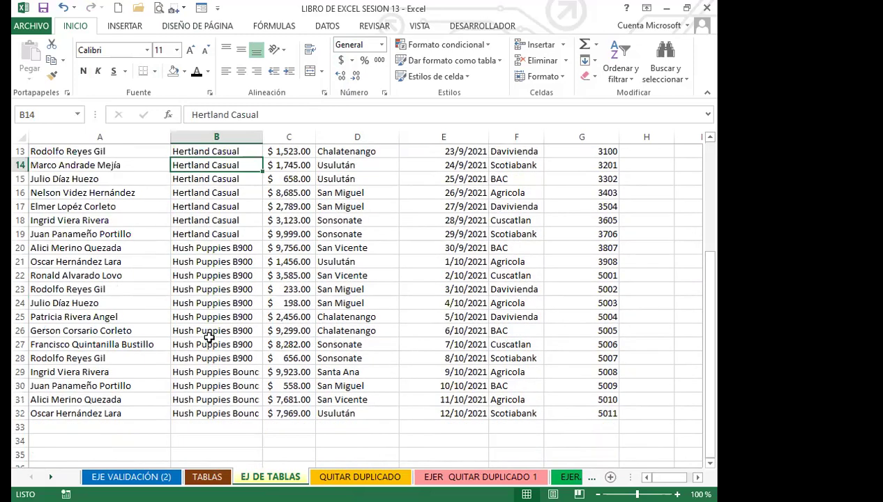
pyautogui.scroll(6, 209, 335)
# - Start formatting the sales data as a table with a dark style, check the proposed range and cancel
pyautogui.click(206, 304)
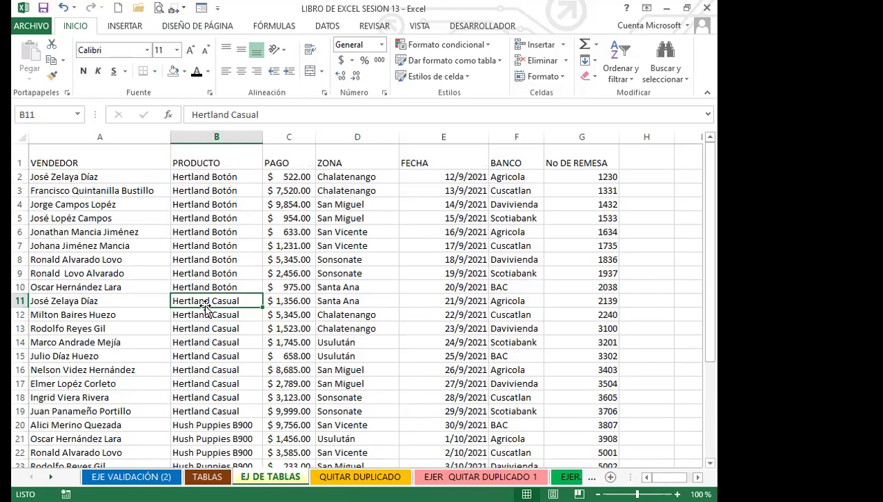
pyautogui.click(501, 63)
pyautogui.scroll(-1, 518, 321)
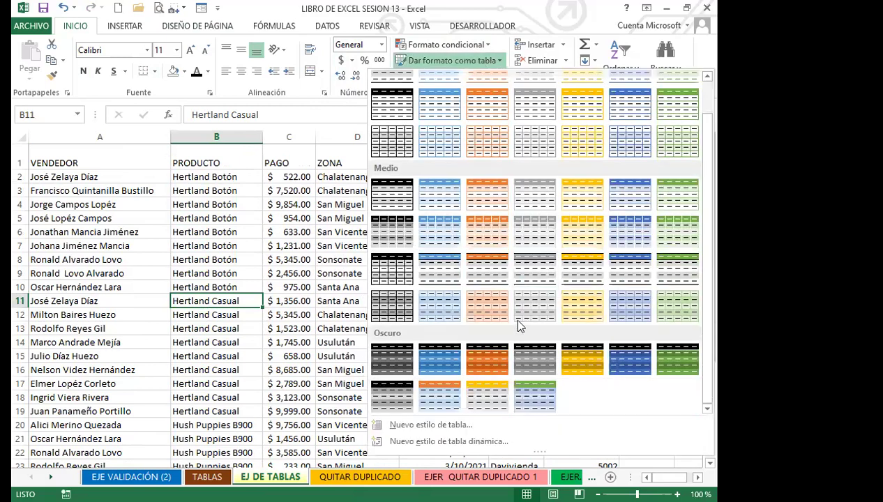
pyautogui.click(433, 391)
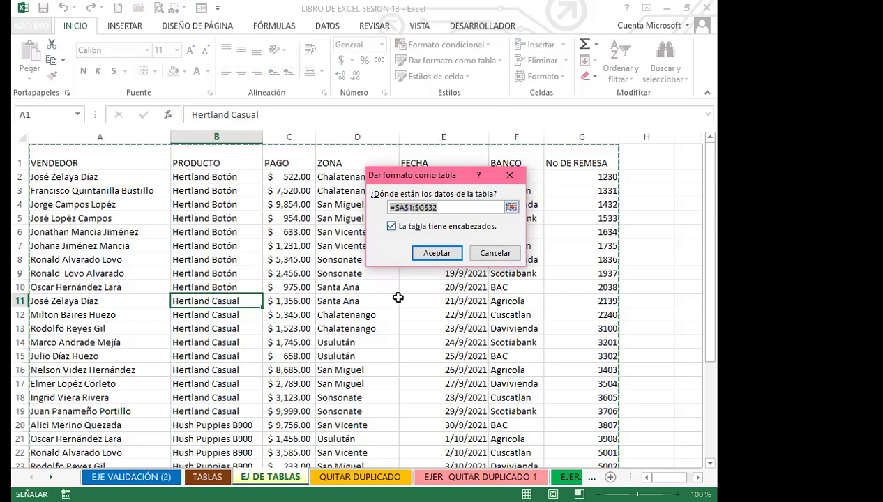
pyautogui.scroll(-6, 392, 380)
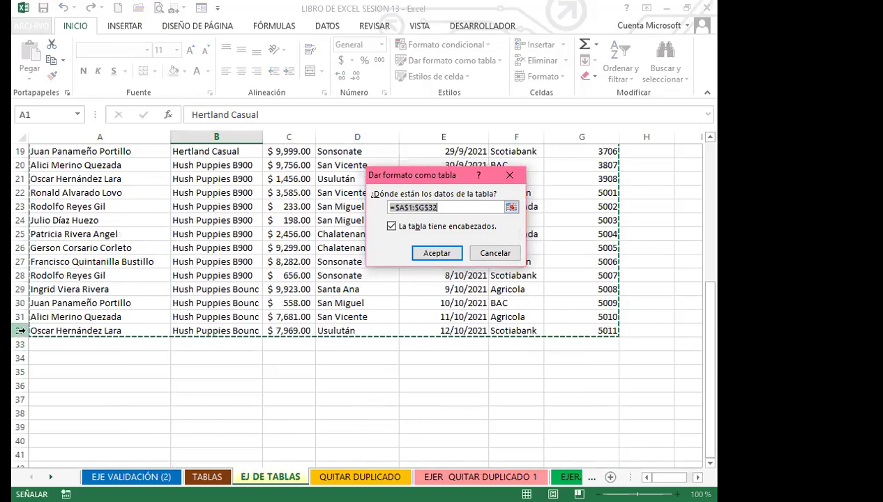
pyautogui.scroll(2, 428, 256)
pyautogui.scroll(4, 429, 255)
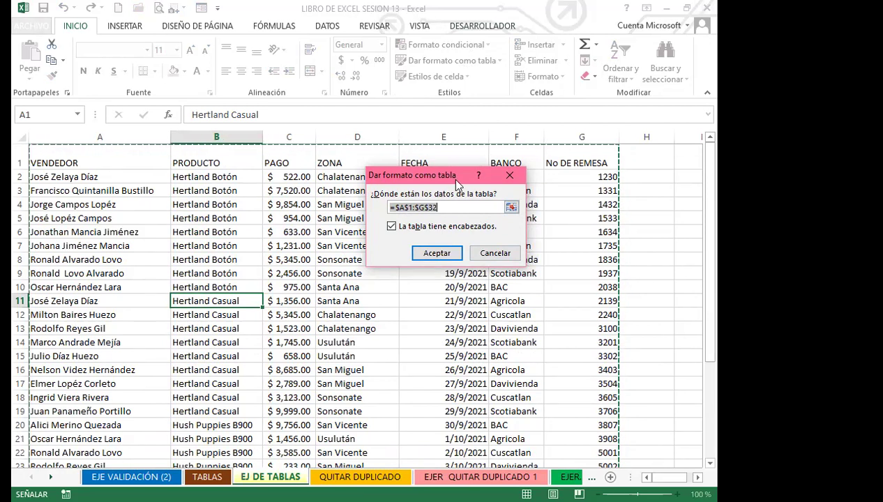
pyautogui.click(510, 176)
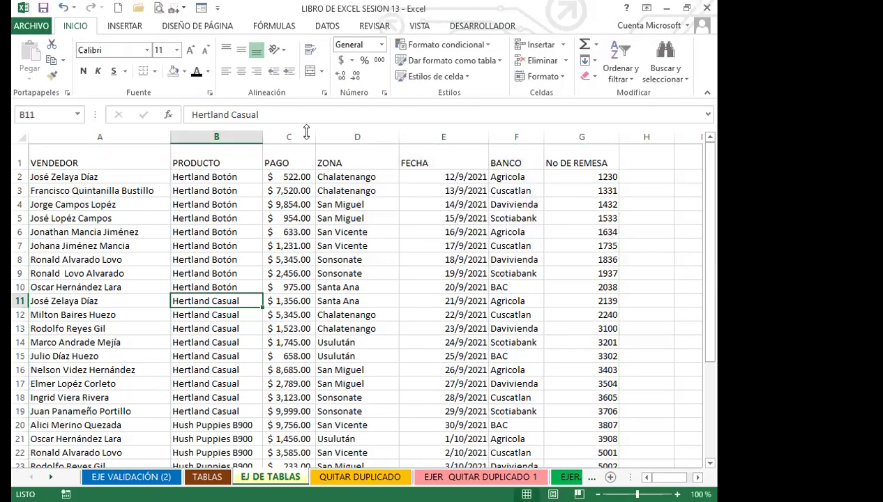
# - Convert the whole sales data range A1:G32 into a table through Quick Analysis and check its last rows
pyautogui.click(123, 28)
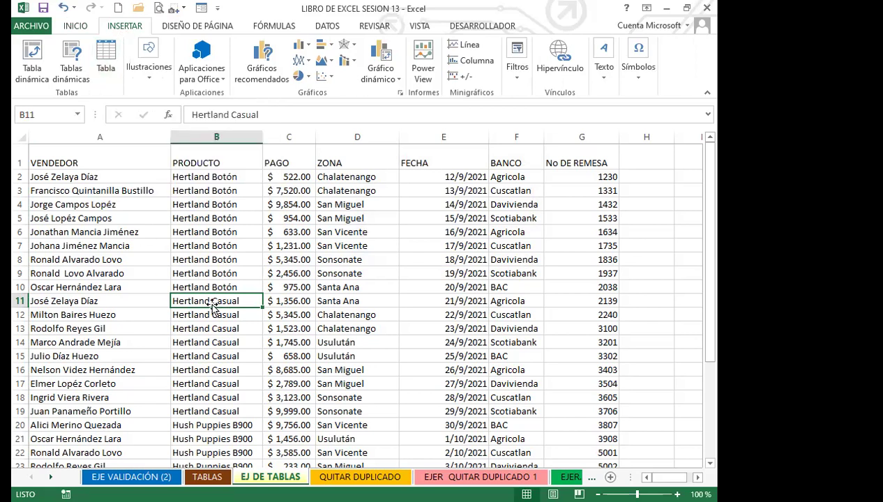
pyautogui.hotkey('ctrl', 'a')
pyautogui.hotkey('ctrl', 'q')
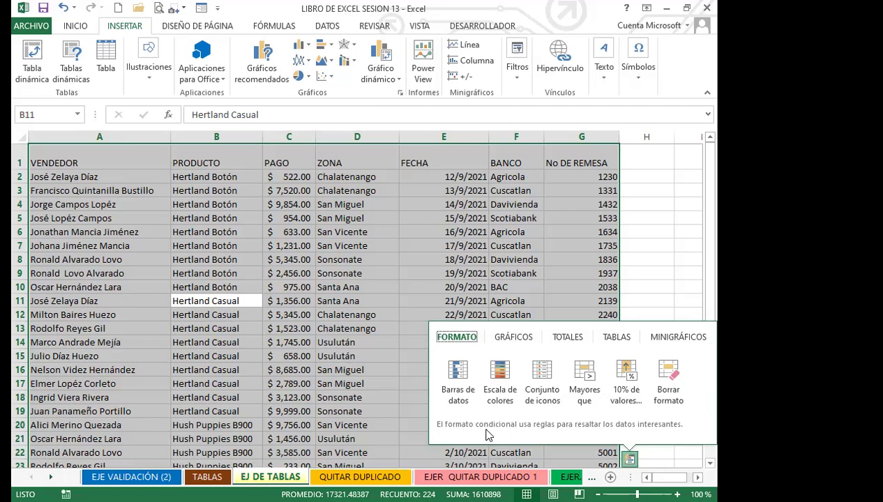
pyautogui.click(616, 339)
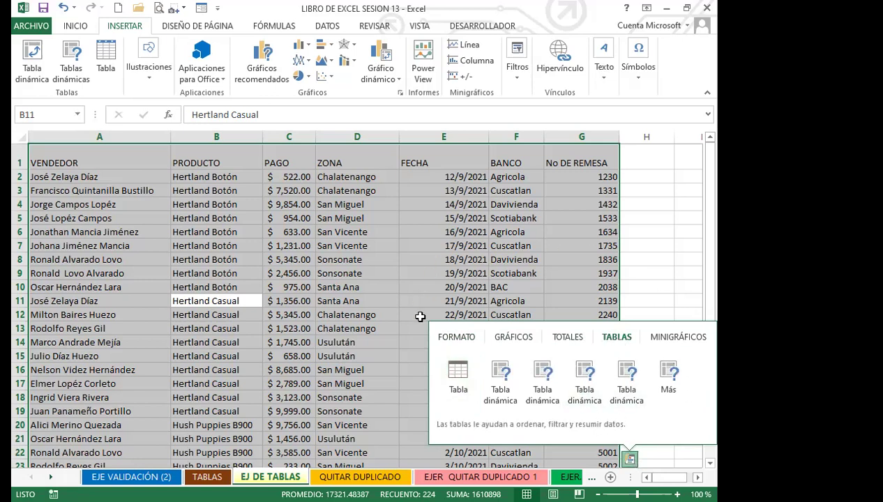
pyautogui.click(457, 373)
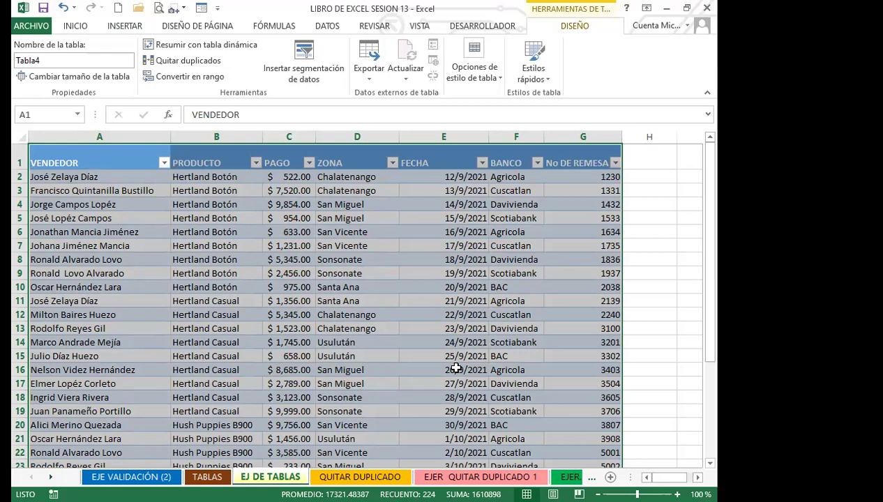
pyautogui.scroll(-7, 366, 347)
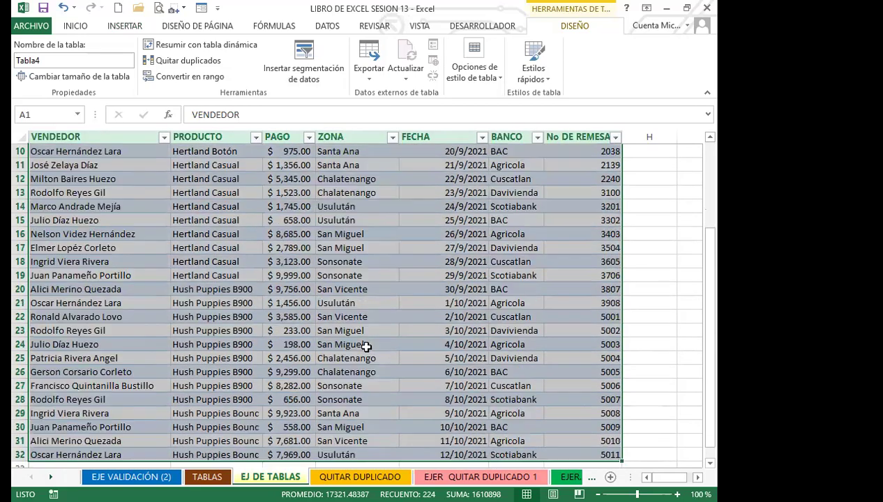
pyautogui.scroll(-1, 366, 346)
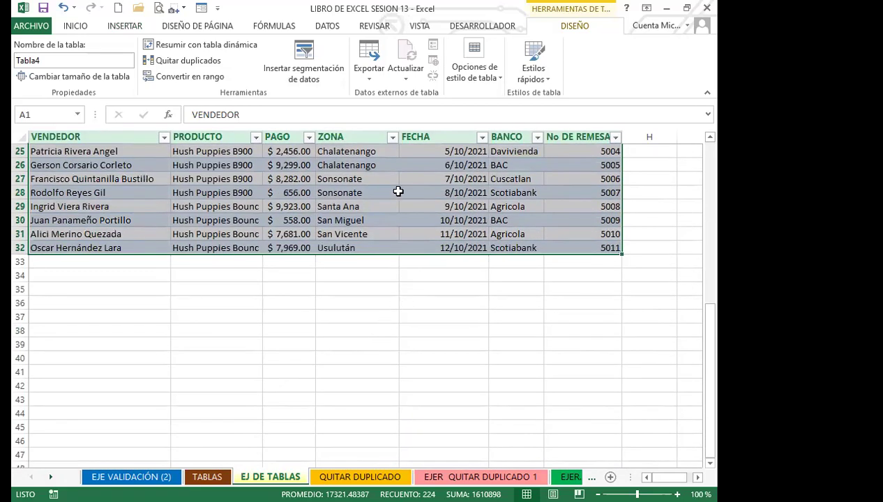
# - Turn off the filter buttons in the header row of the sales table
pyautogui.click(404, 221)
pyautogui.scroll(4, 262, 262)
pyautogui.scroll(4, 262, 262)
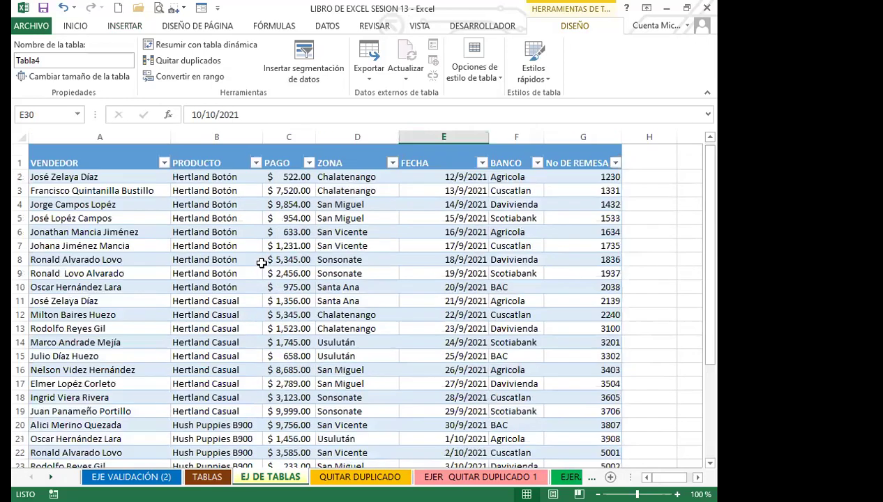
pyautogui.click(122, 27)
pyautogui.moveTo(261, 260); pyautogui.dragTo(263, 260)
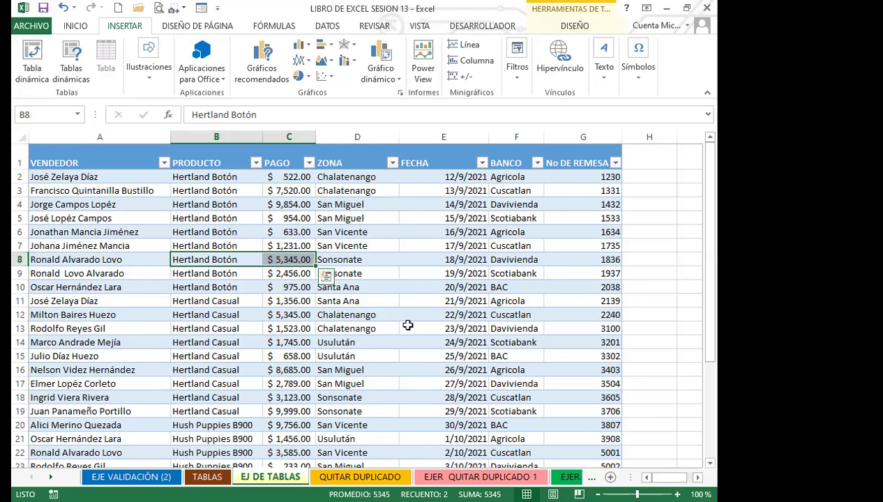
pyautogui.hotkey('ctrl', 'shift', 'l')
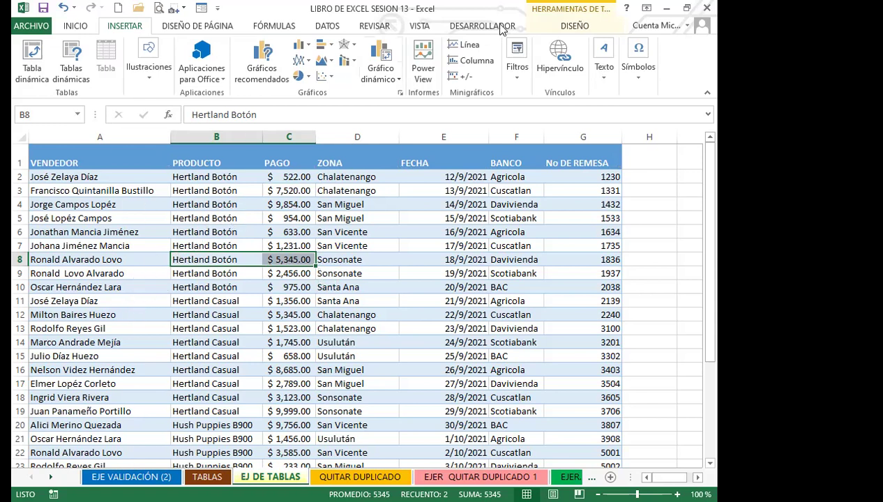
# - Extend the sales table with blank rows down to row 41, and shrink it back to end at row 32
pyautogui.click(559, 28)
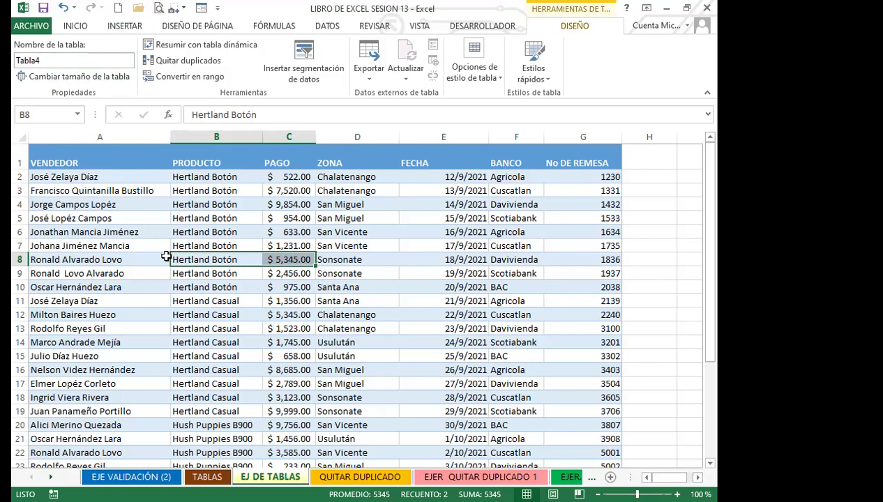
pyautogui.click(166, 256)
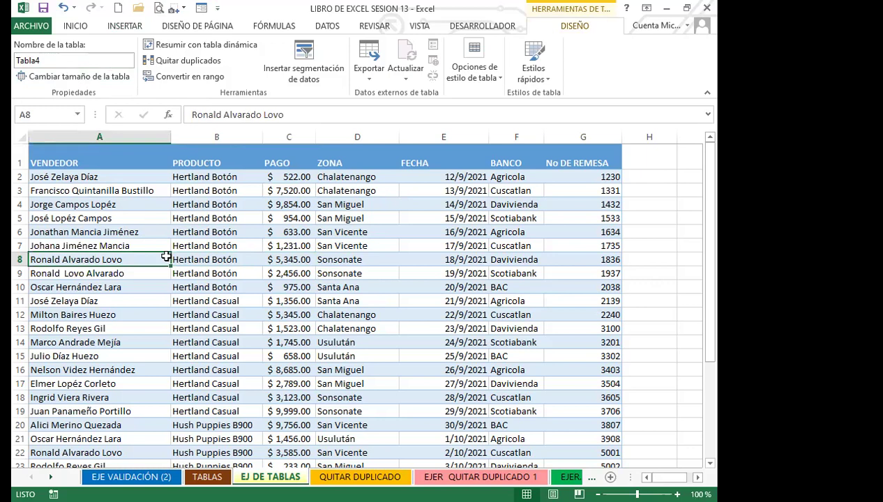
pyautogui.click(319, 368)
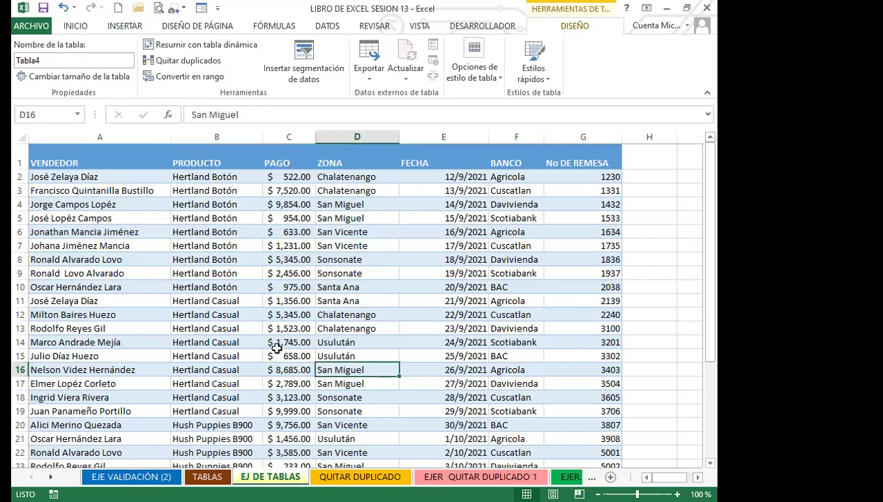
pyautogui.scroll(-4, 277, 349)
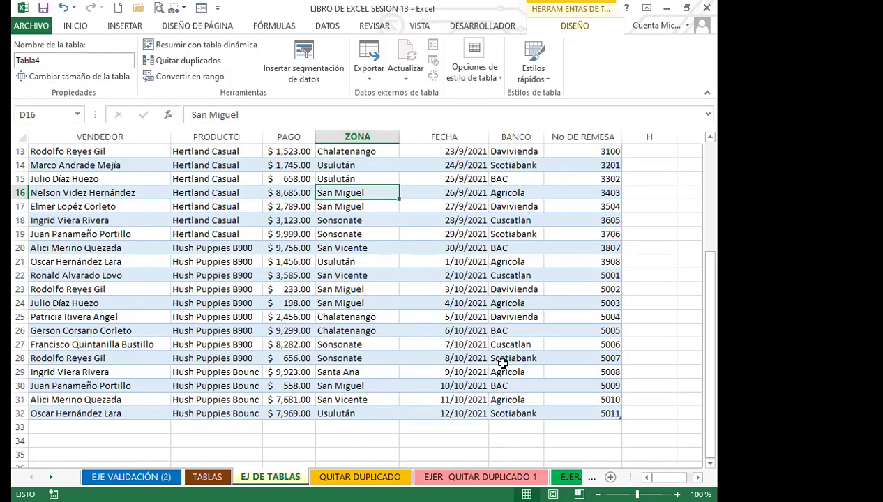
pyautogui.scroll(-2, 509, 357)
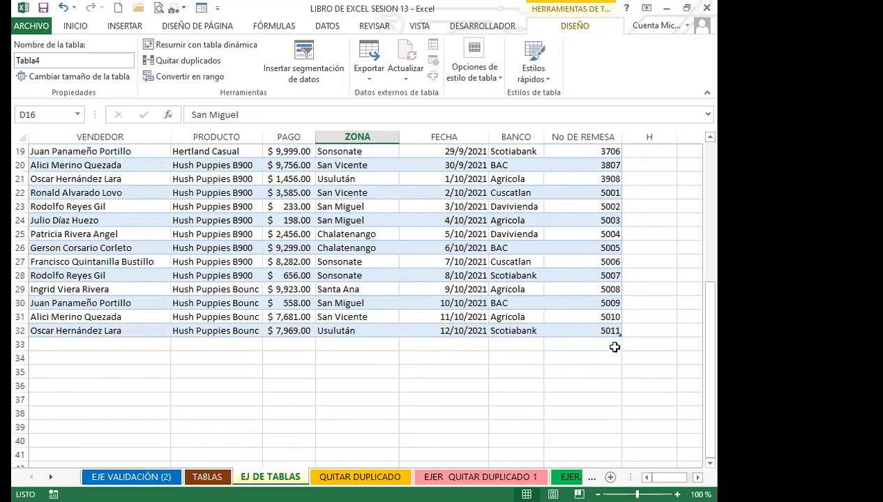
pyautogui.moveTo(620, 335); pyautogui.dragTo(620, 461)
pyautogui.scroll(-2, 326, 376)
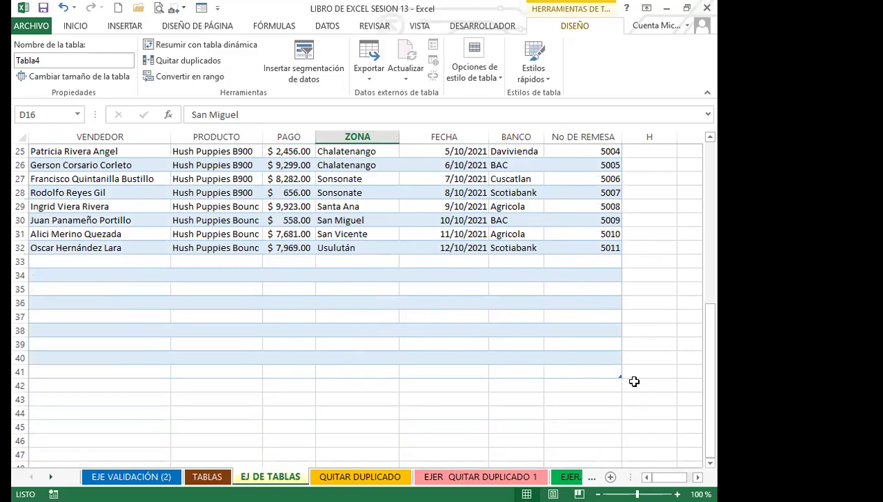
pyautogui.moveTo(618, 376); pyautogui.dragTo(601, 255)
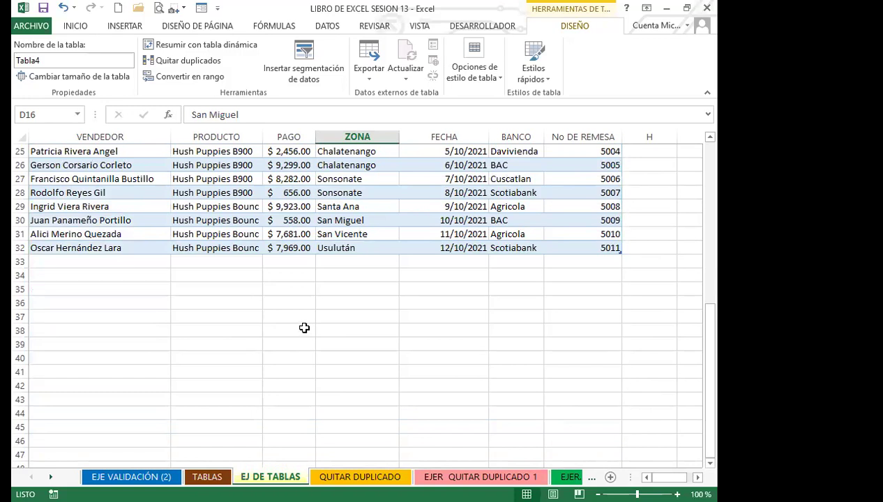
# - Convert the sales table into a normal range, accept the conversion and look over the rows
pyautogui.scroll(7, 277, 263)
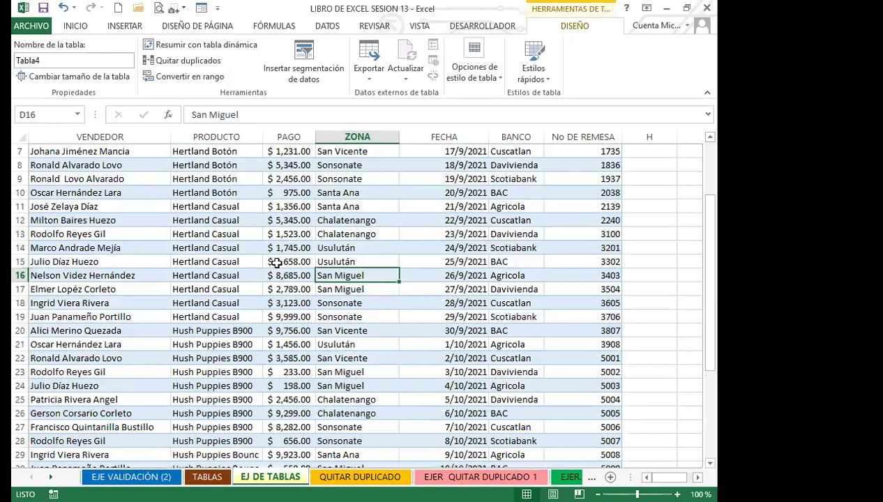
pyautogui.scroll(-1, 265, 251)
pyautogui.click(259, 248)
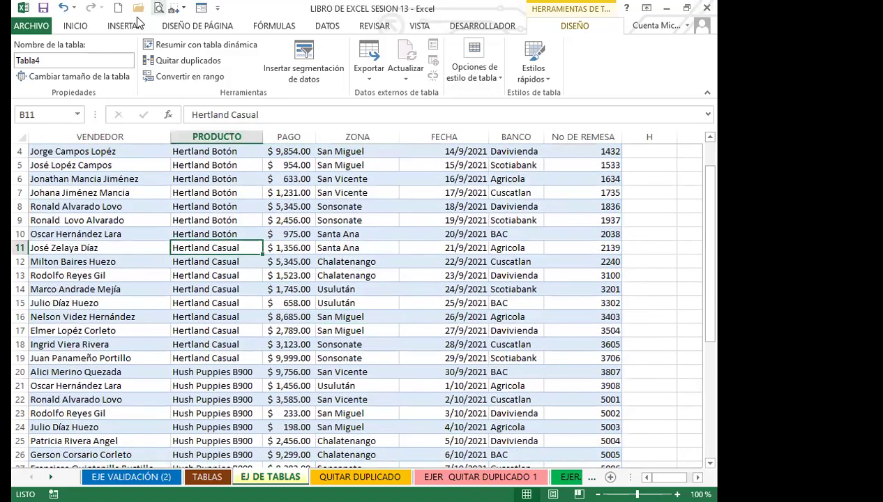
pyautogui.scroll(1, 209, 227)
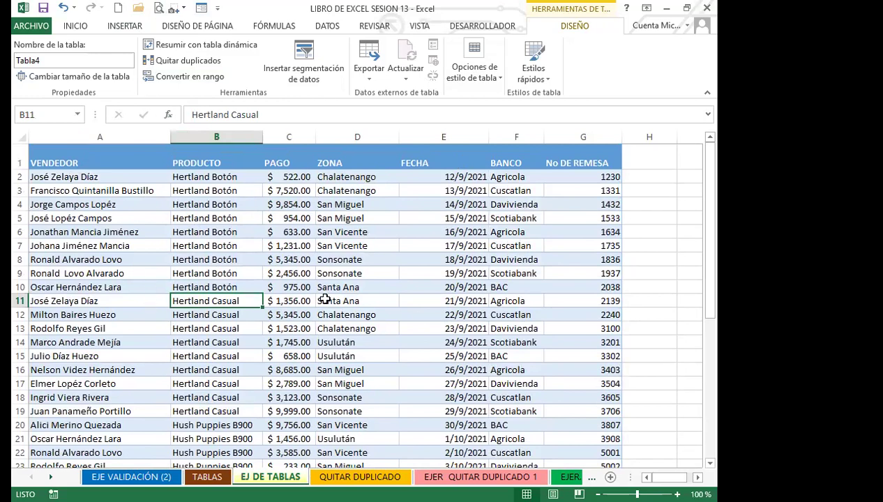
pyautogui.click(170, 82)
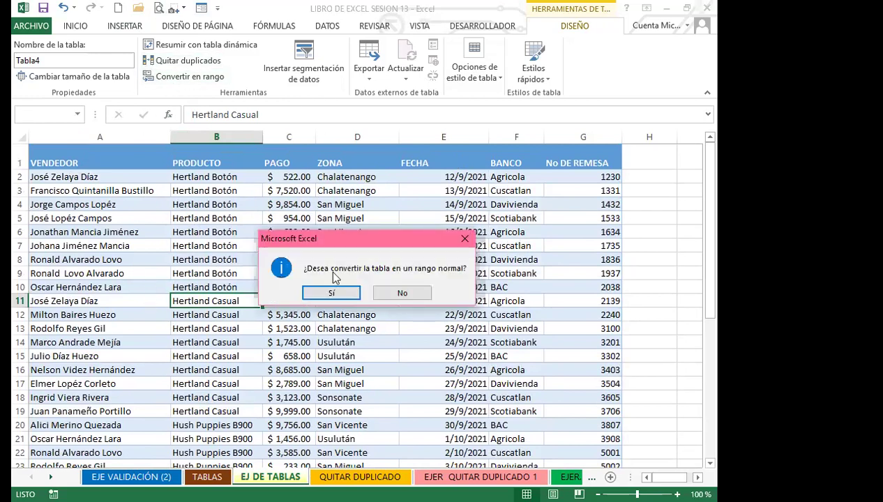
pyautogui.click(333, 290)
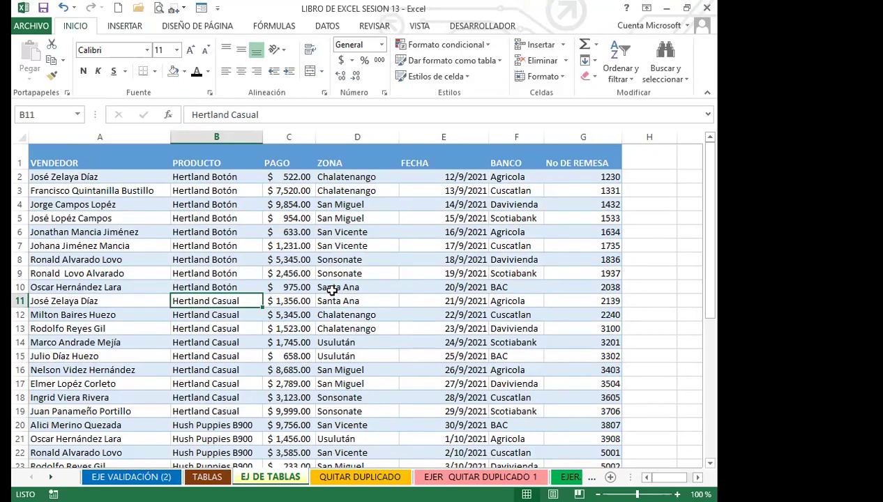
pyautogui.scroll(-5, 333, 291)
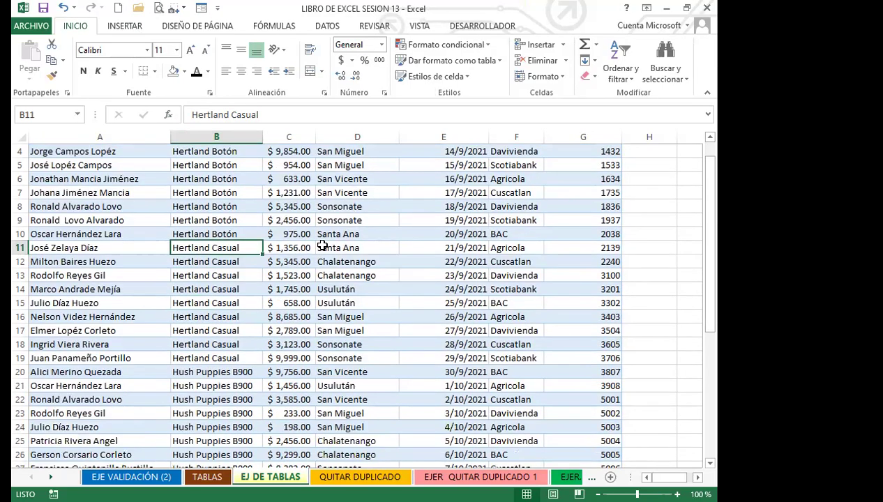
pyautogui.click(307, 329)
pyautogui.scroll(5, 303, 318)
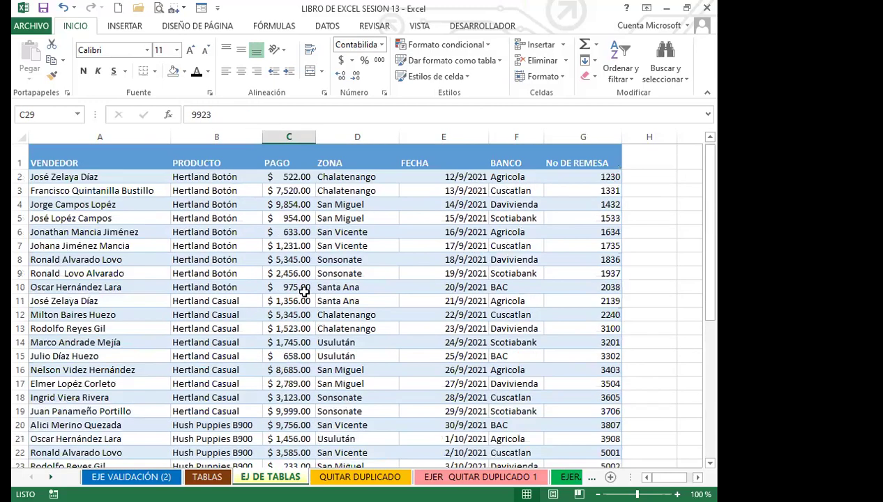
# - Clear all formats from the sales data range A1:G32
pyautogui.moveTo(89, 149); pyautogui.dragTo(562, 431)
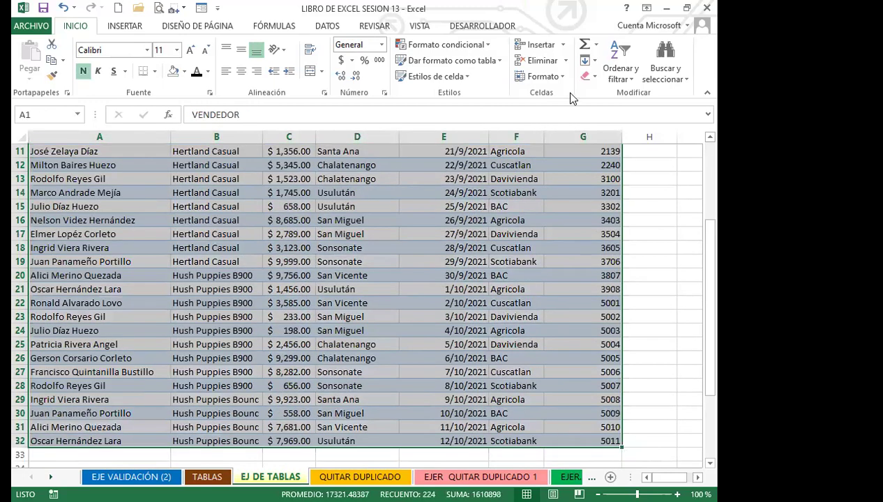
pyautogui.click(593, 76)
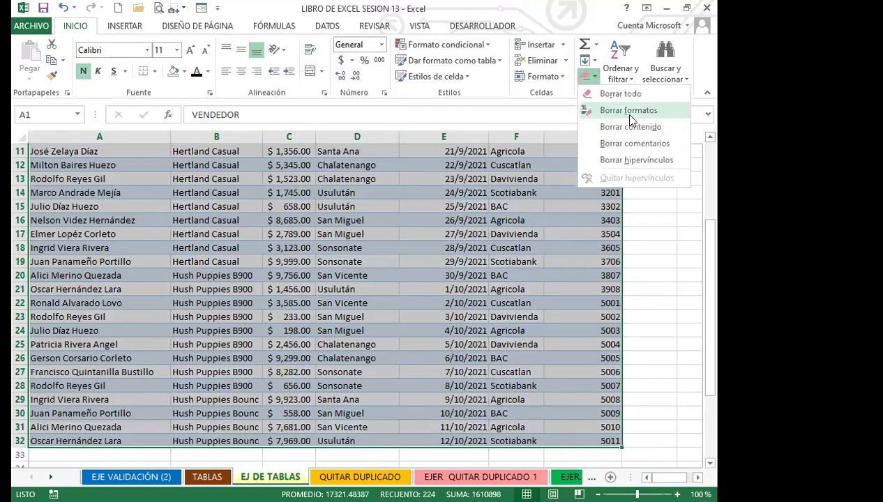
pyautogui.click(629, 110)
pyautogui.click(222, 316)
pyautogui.click(217, 246)
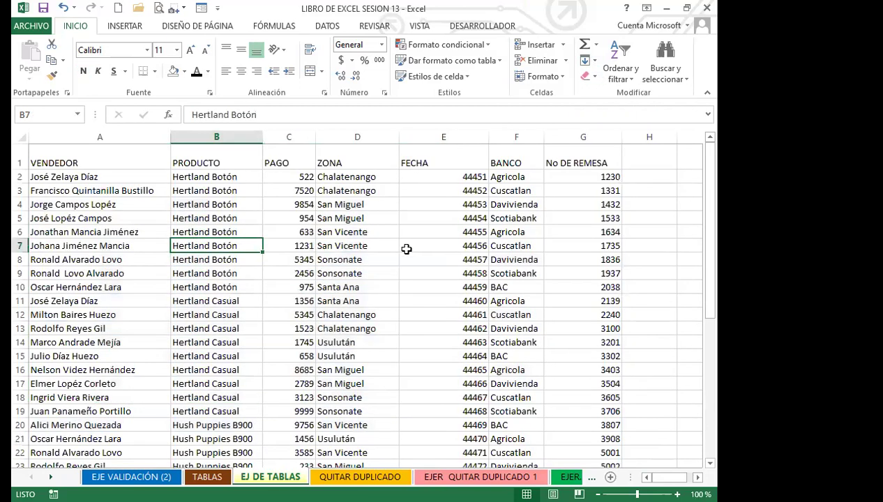
# - Apply the dollar accounting format to the PAGO values C2:C32 and the Fecha corta format to the FECHA column
pyautogui.moveTo(297, 180); pyautogui.dragTo(287, 451)
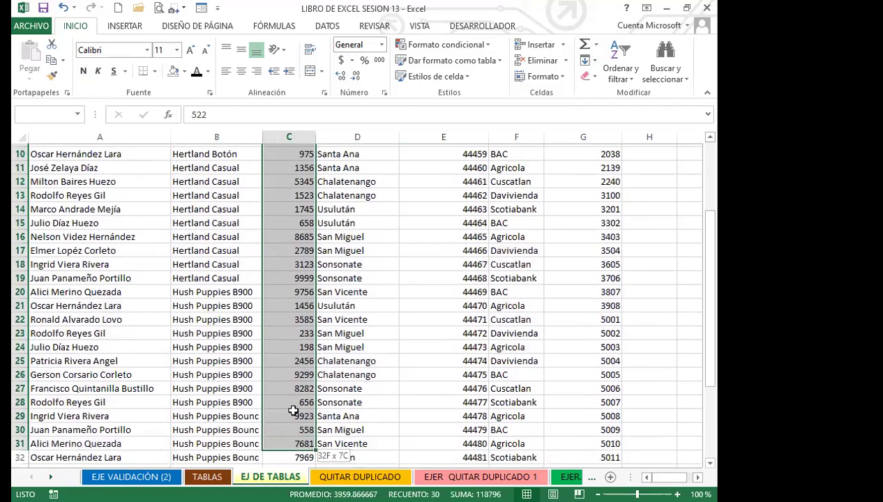
pyautogui.click(342, 60)
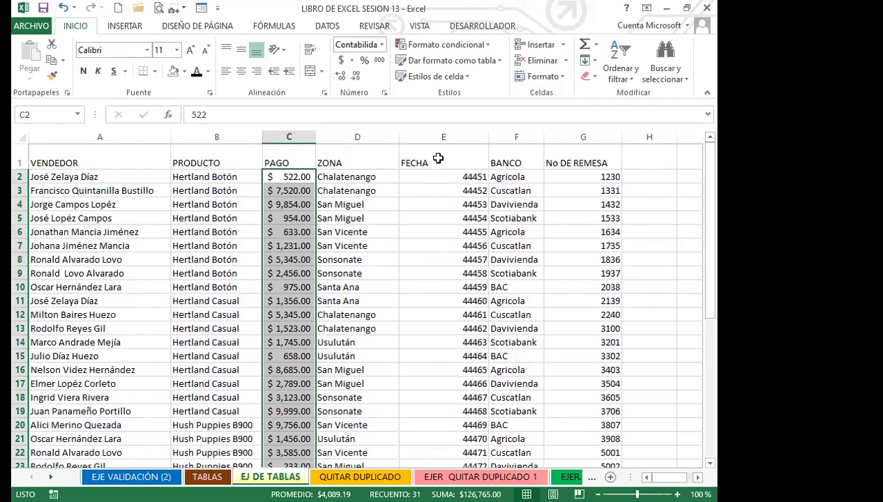
pyautogui.click(435, 137)
pyautogui.click(381, 45)
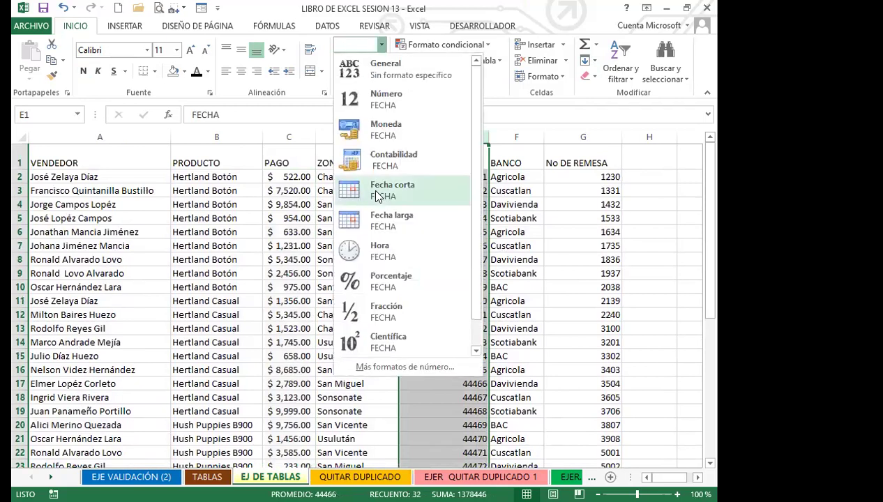
pyautogui.click(377, 194)
pyautogui.click(417, 285)
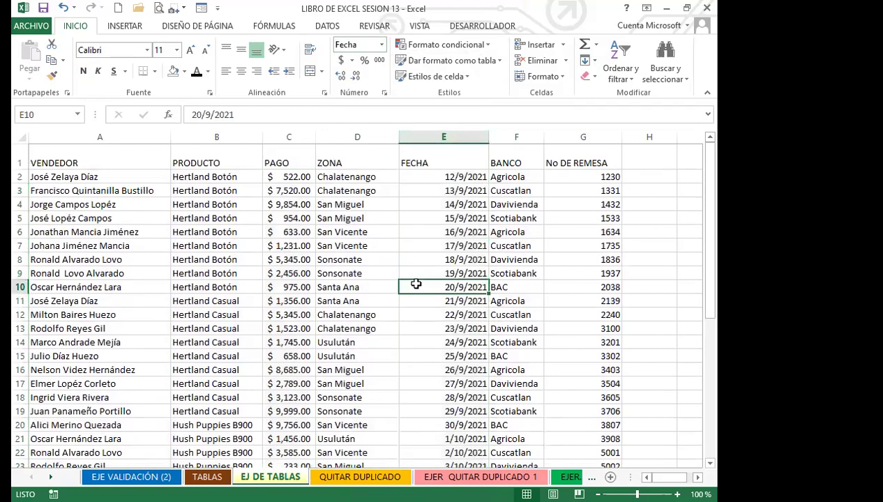
# - Review the plain sales data from the header row down to the last record
pyautogui.click(109, 343)
pyautogui.scroll(-3, 110, 334)
pyautogui.scroll(-2, 110, 335)
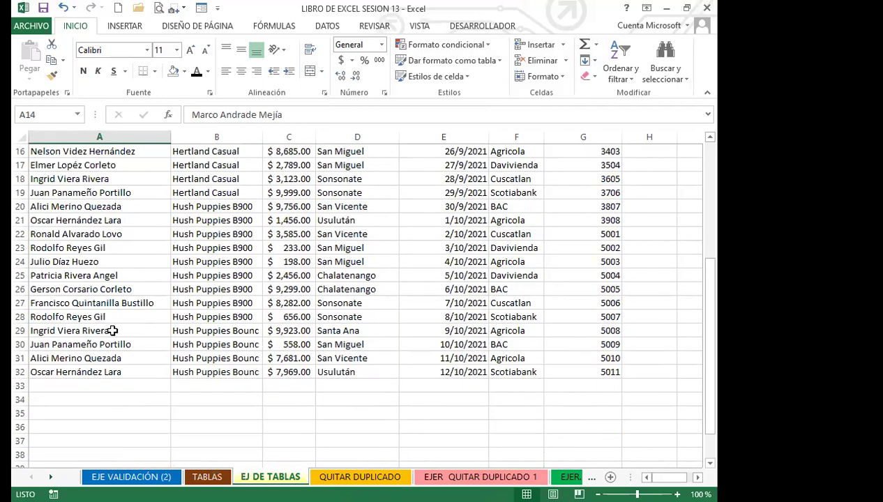
pyautogui.click(112, 331)
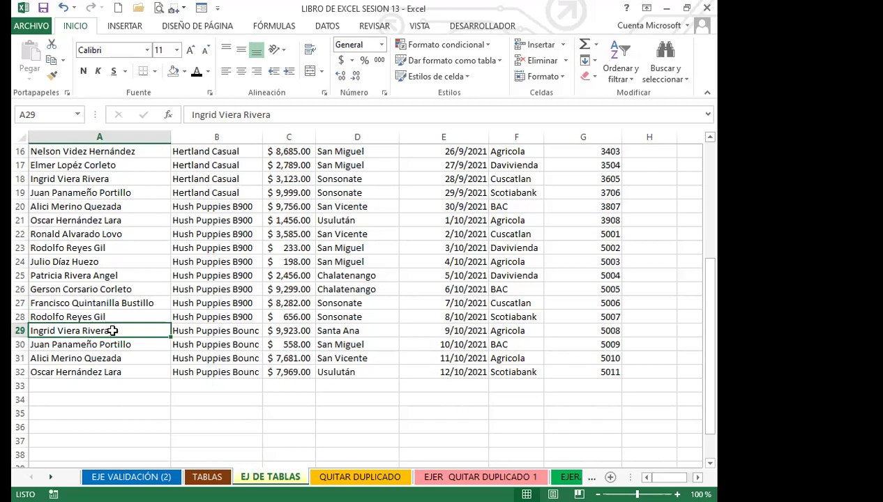
pyautogui.click(176, 325)
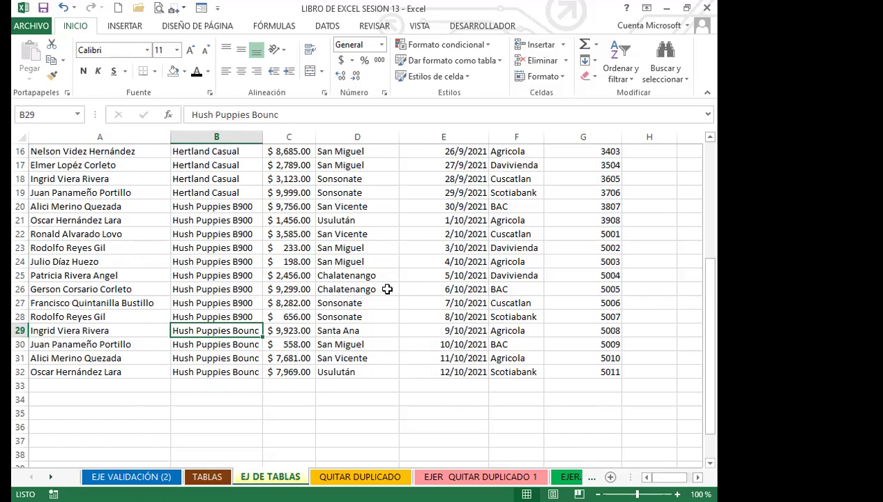
pyautogui.click(282, 358)
pyautogui.scroll(5, 282, 342)
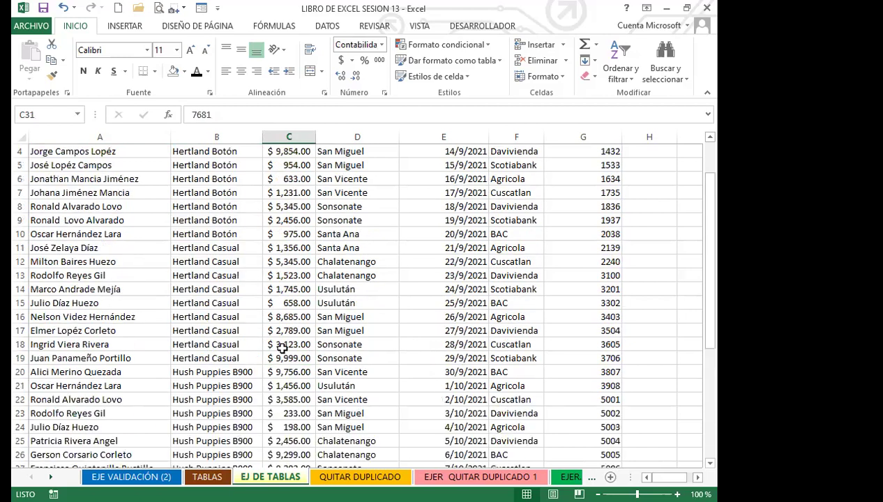
pyautogui.click(335, 326)
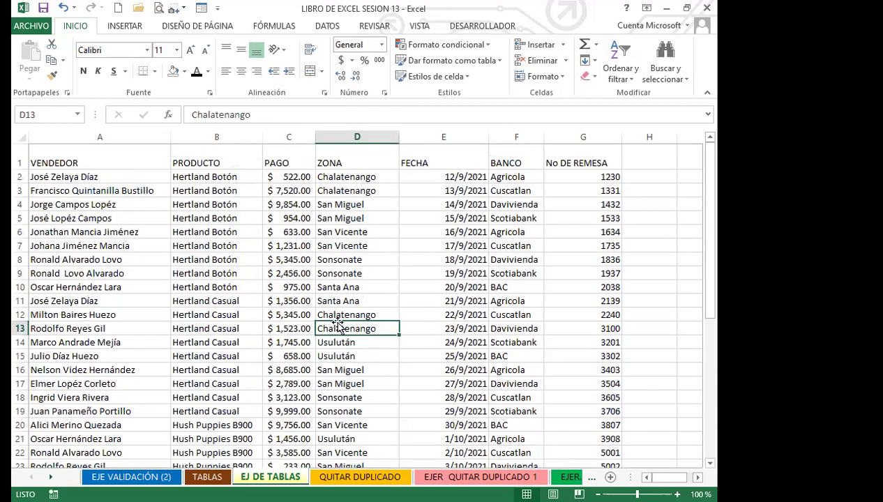
pyautogui.click(354, 355)
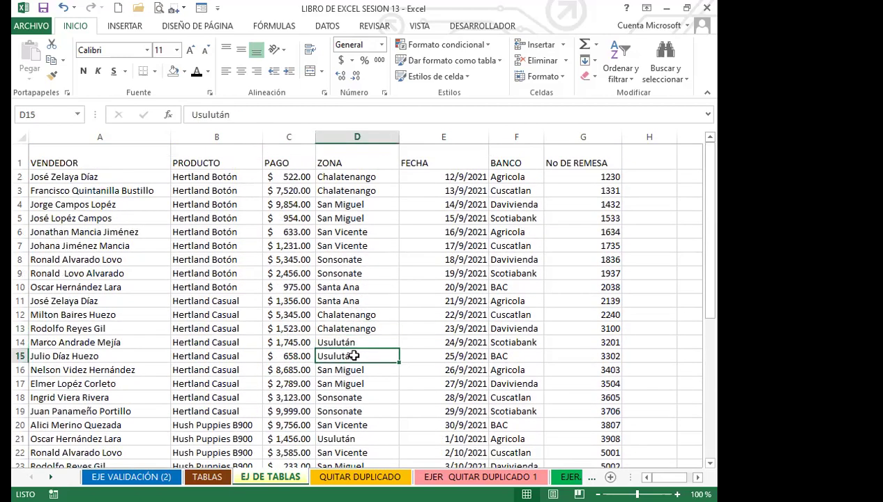